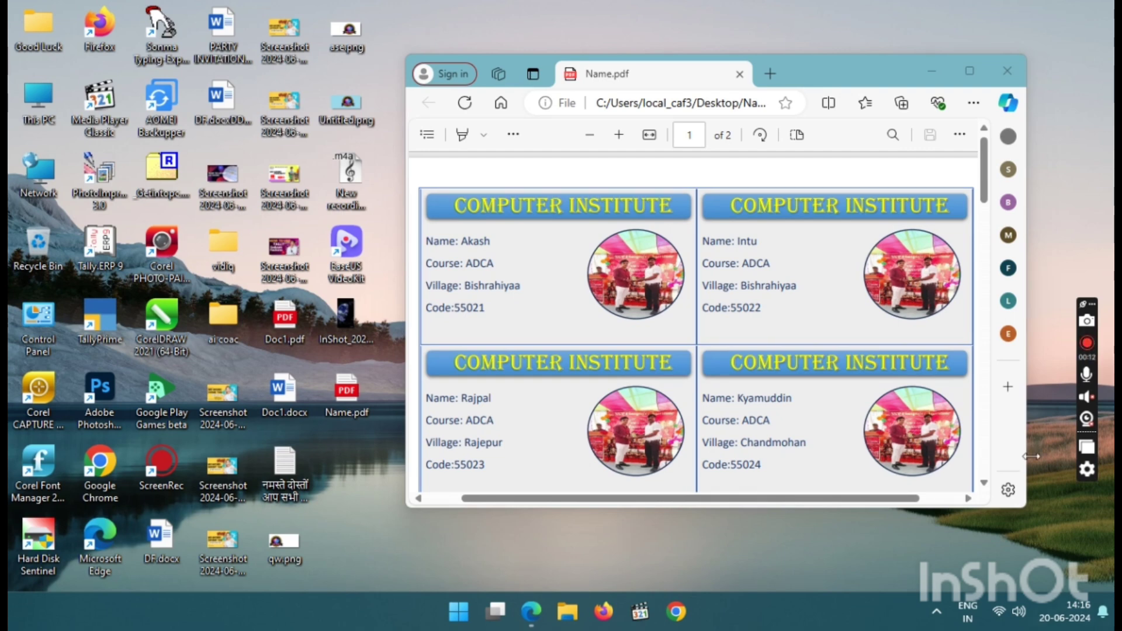
# Examine the finished Computer Institute cards in Name.pdf and close the file.
pyautogui.scroll(-2, 477, 273)
pyautogui.scroll(1, 477, 272)
pyautogui.scroll(2, 478, 272)
pyautogui.scroll(-3, 809, 403)
pyautogui.scroll(3, 760, 403)
pyautogui.click(1007, 73)
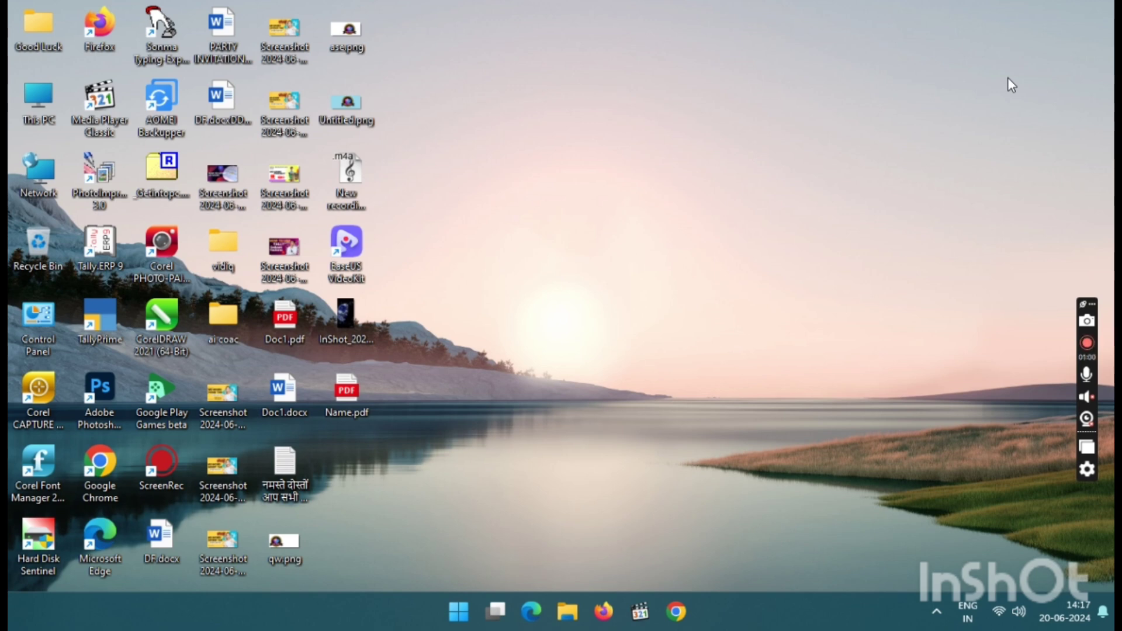
# Switch to Excel and open the recent workbook Book1.xlsx with the student records.
pyautogui.press('super')
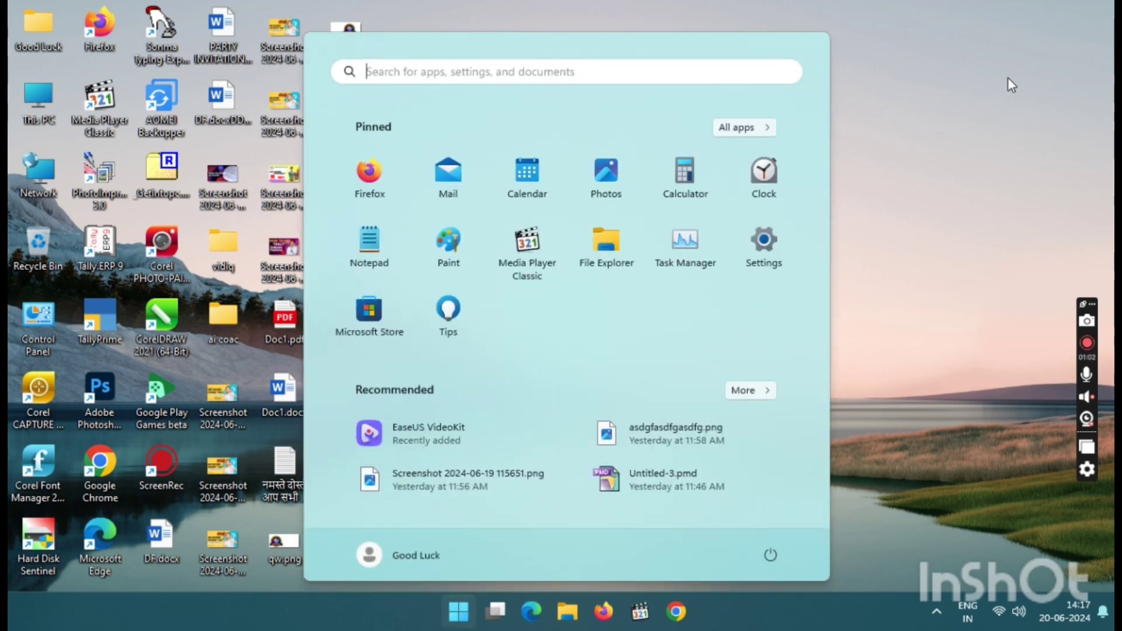
pyautogui.write('ecxel')
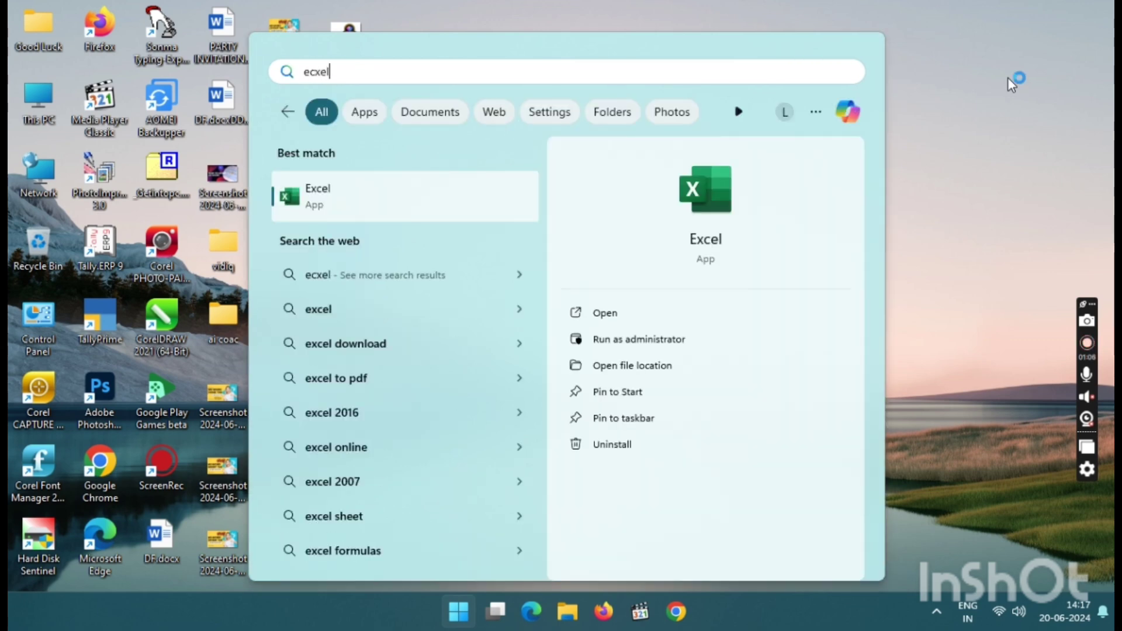
pyautogui.press('Return')
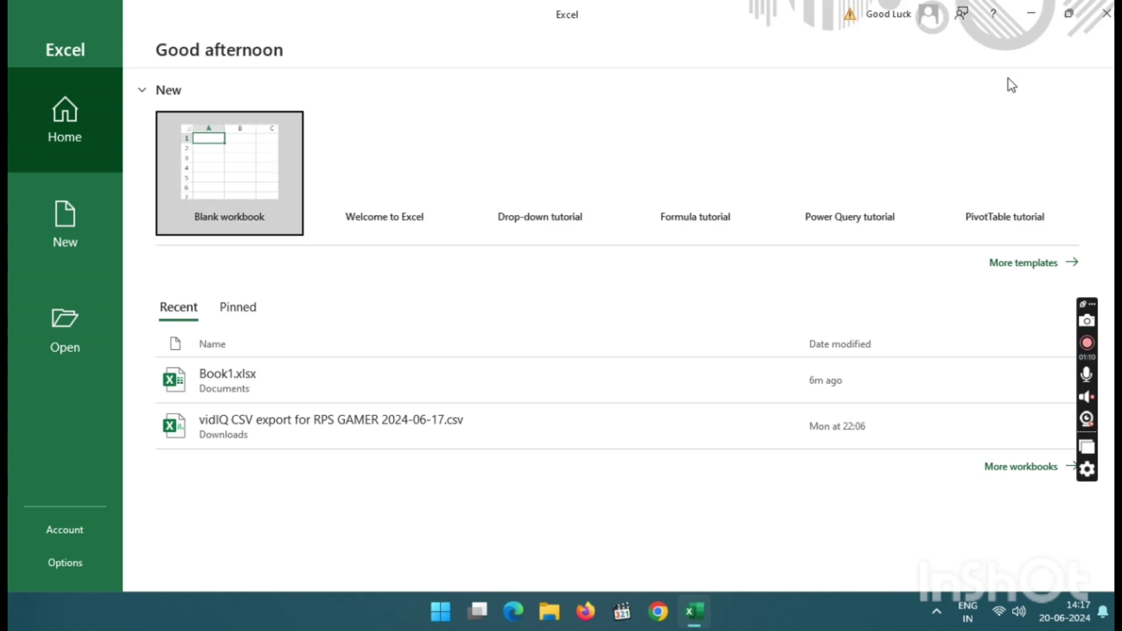
pyautogui.click(253, 373)
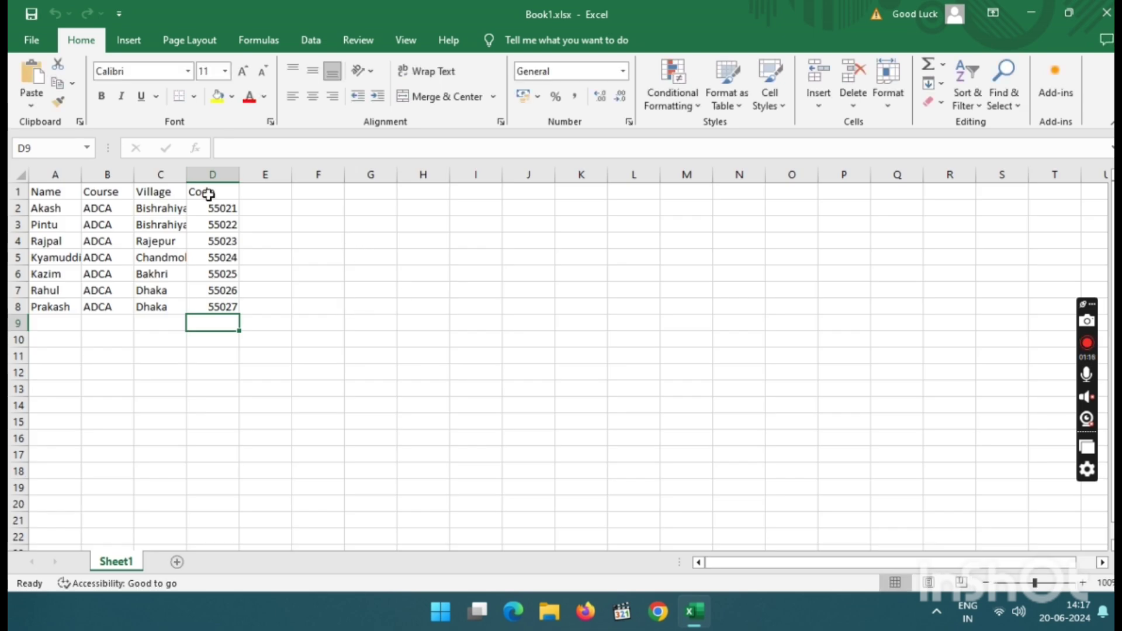
# Auto-fit all column widths of the student list to their contents and close the workbook without saving.
pyautogui.click(42, 195)
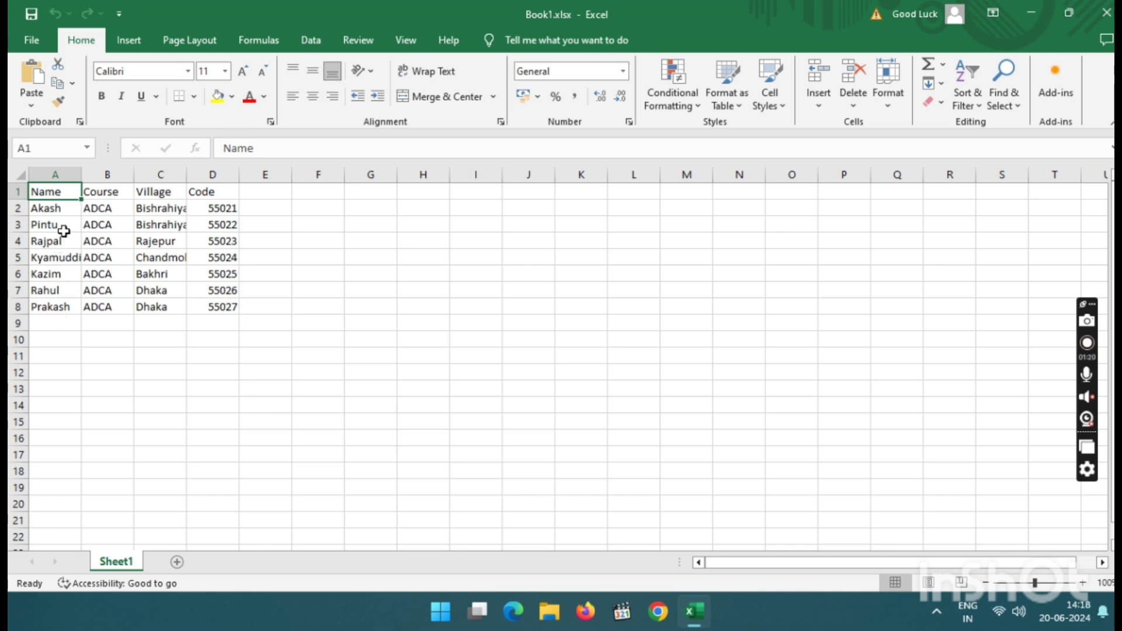
pyautogui.click(21, 174)
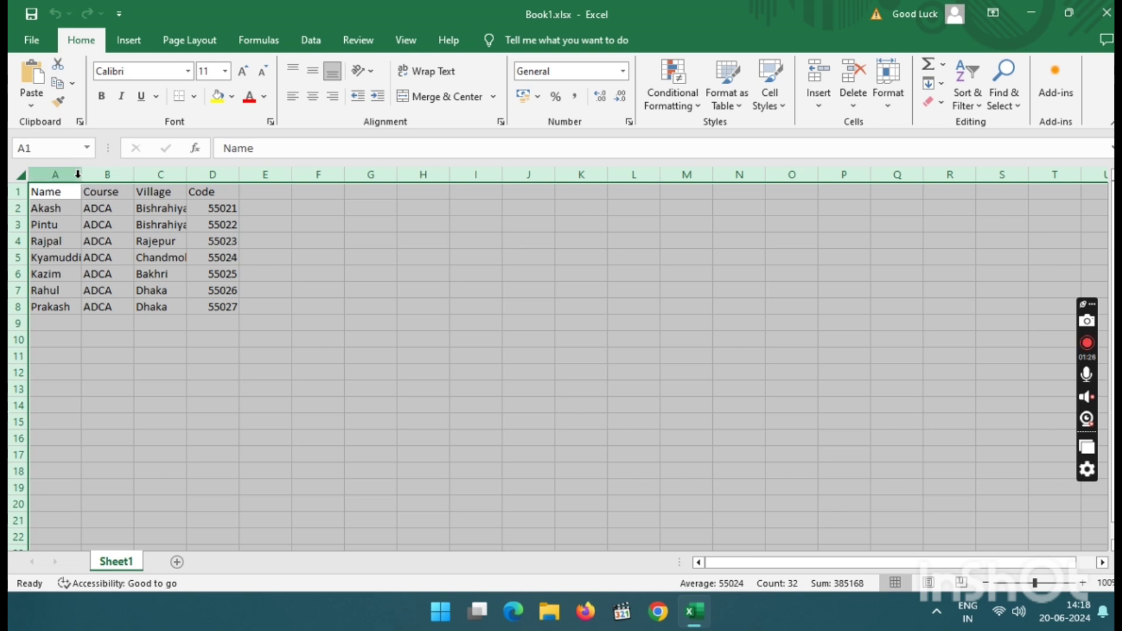
pyautogui.click(77, 175)
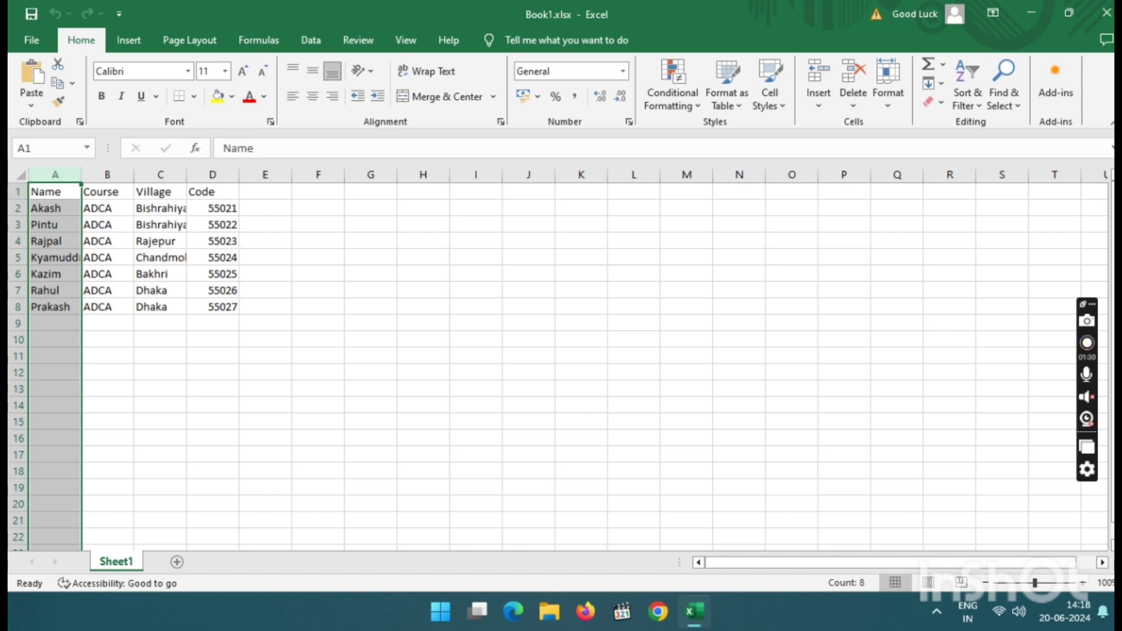
pyautogui.click(24, 176)
pyautogui.doubleClick(134, 175)
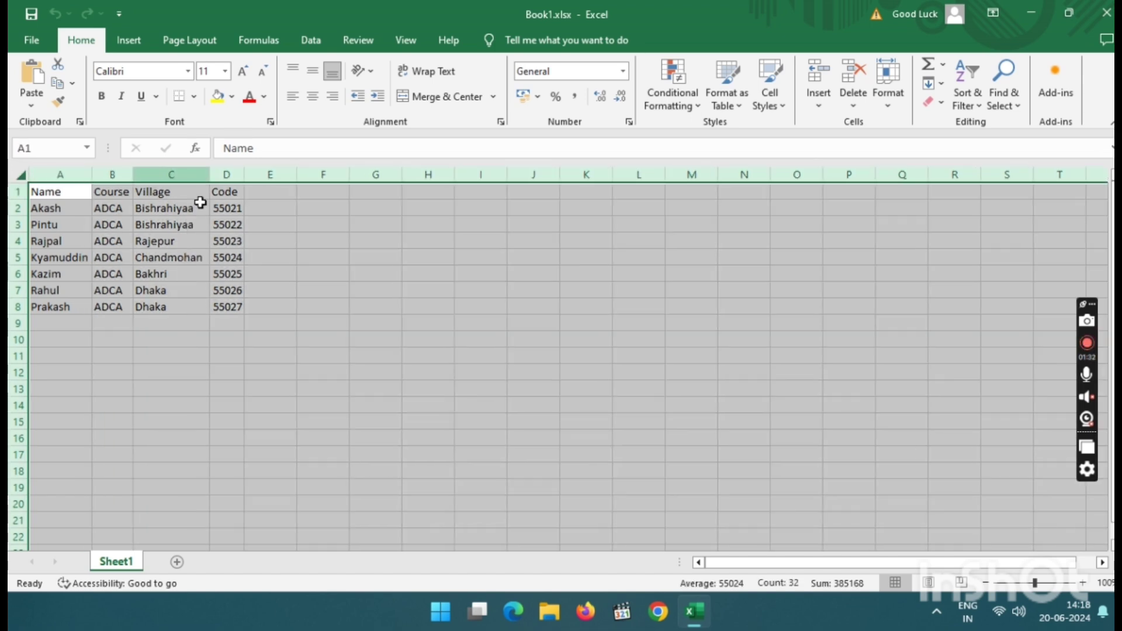
pyautogui.click(374, 322)
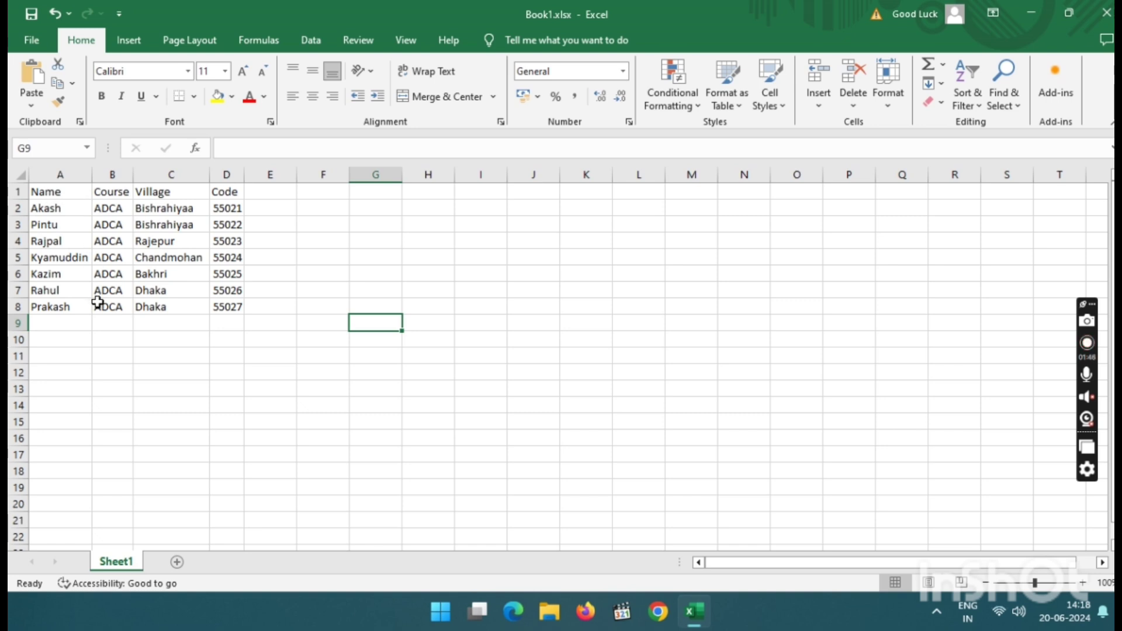
pyautogui.click(1106, 13)
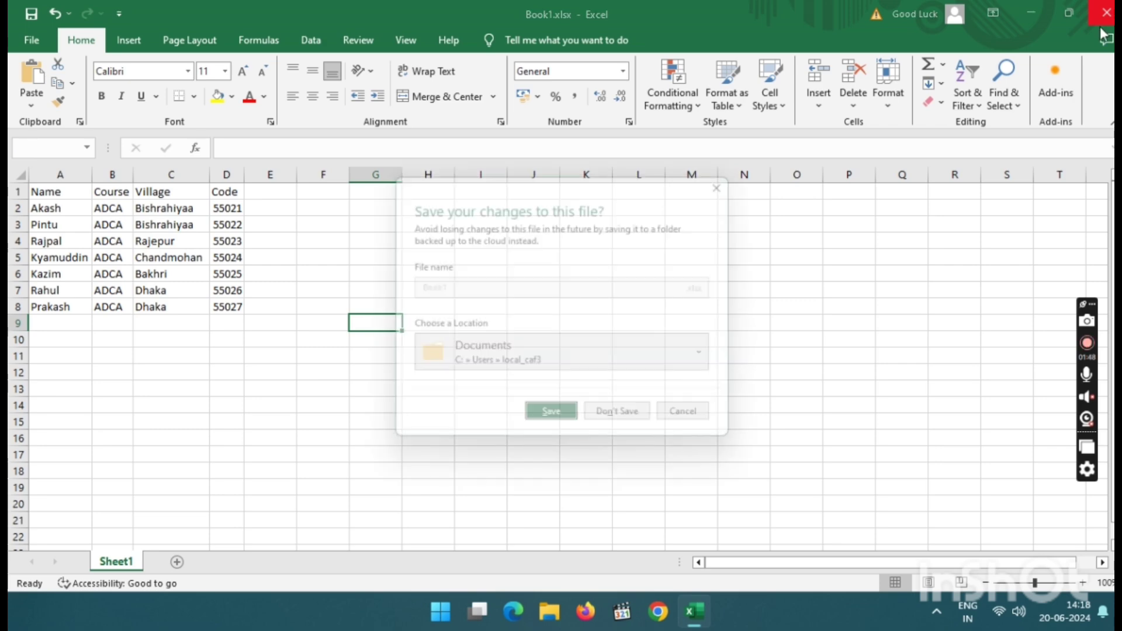
pyautogui.click(640, 421)
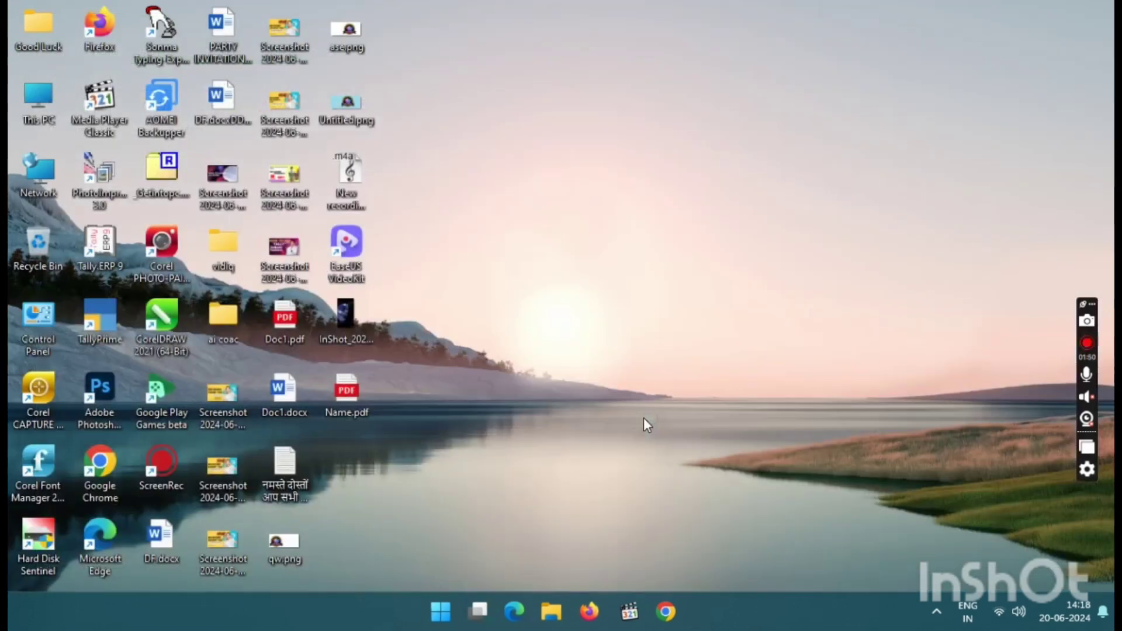
# Switch to Word and create a blank document.
pyautogui.press('super')
pyautogui.press('super')
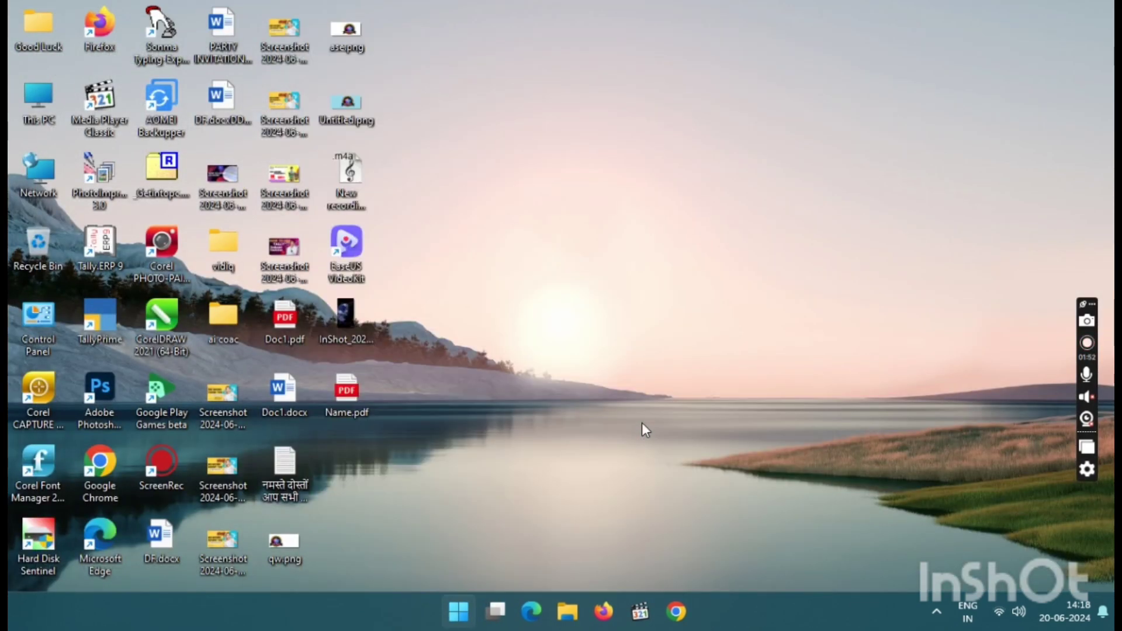
pyautogui.press('super')
pyautogui.write('ms word')
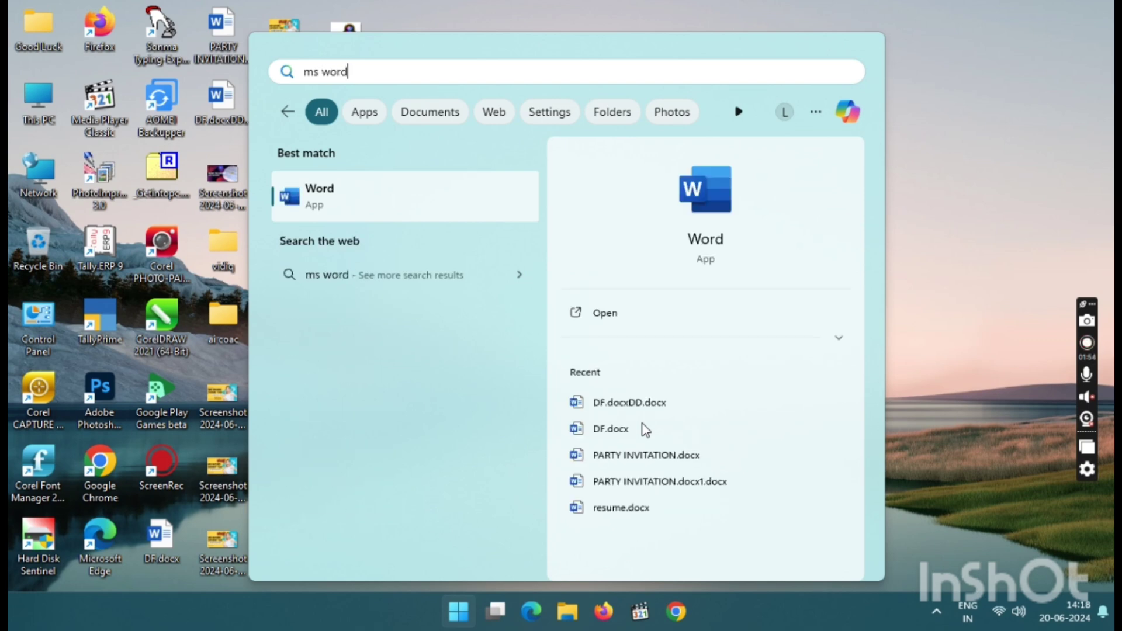
pyautogui.press('Return')
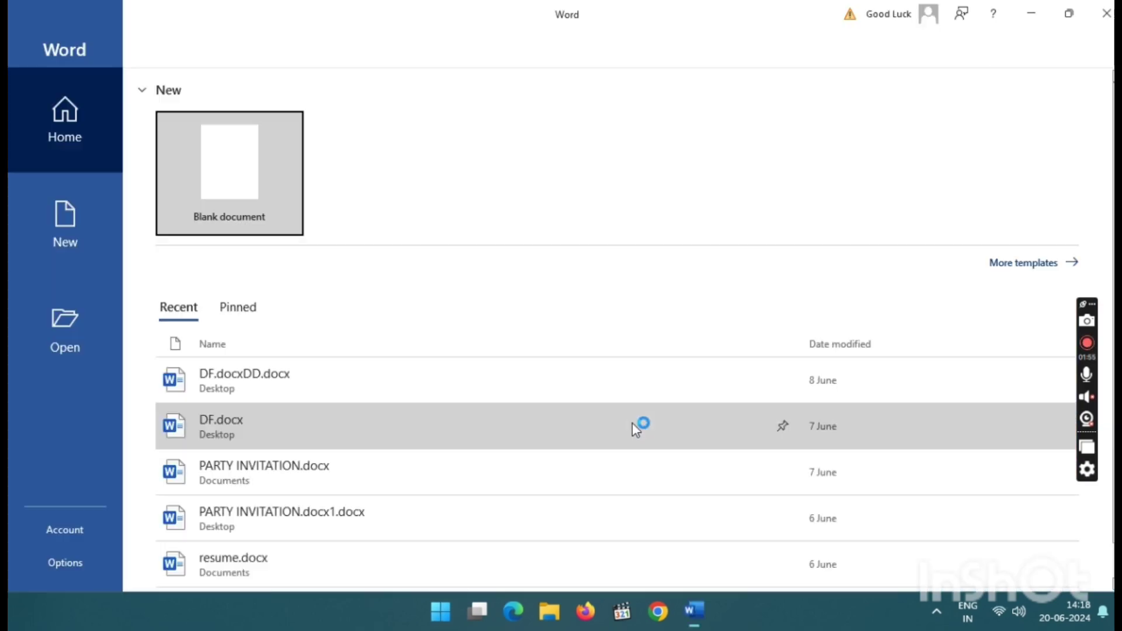
pyautogui.click(283, 197)
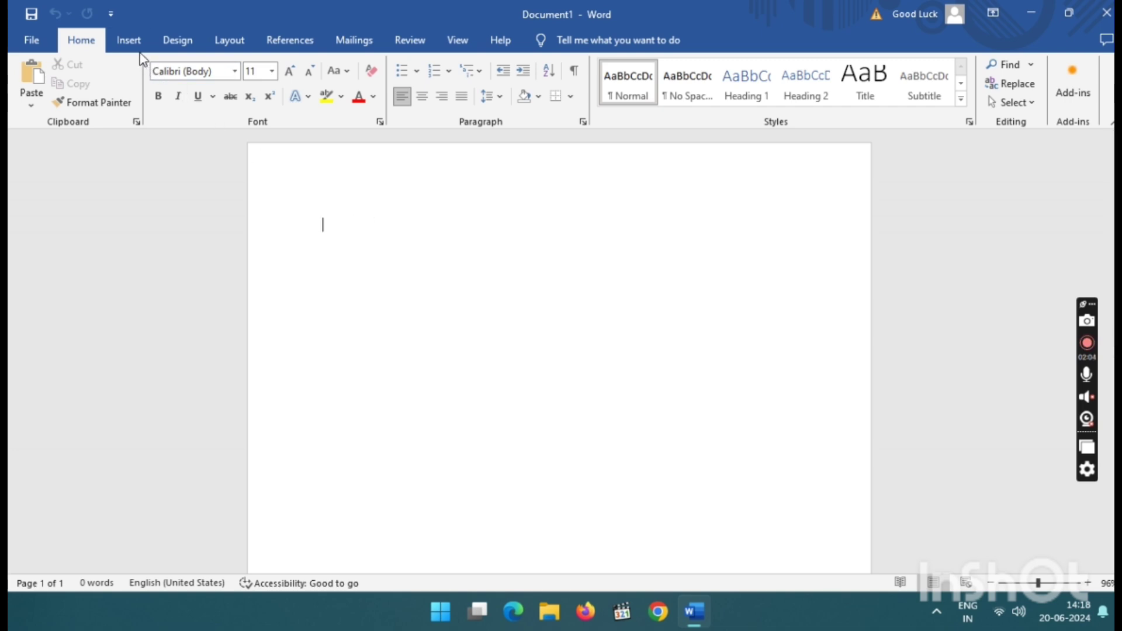
# Insert a table with two columns and eight rows into the blank document.
pyautogui.click(129, 40)
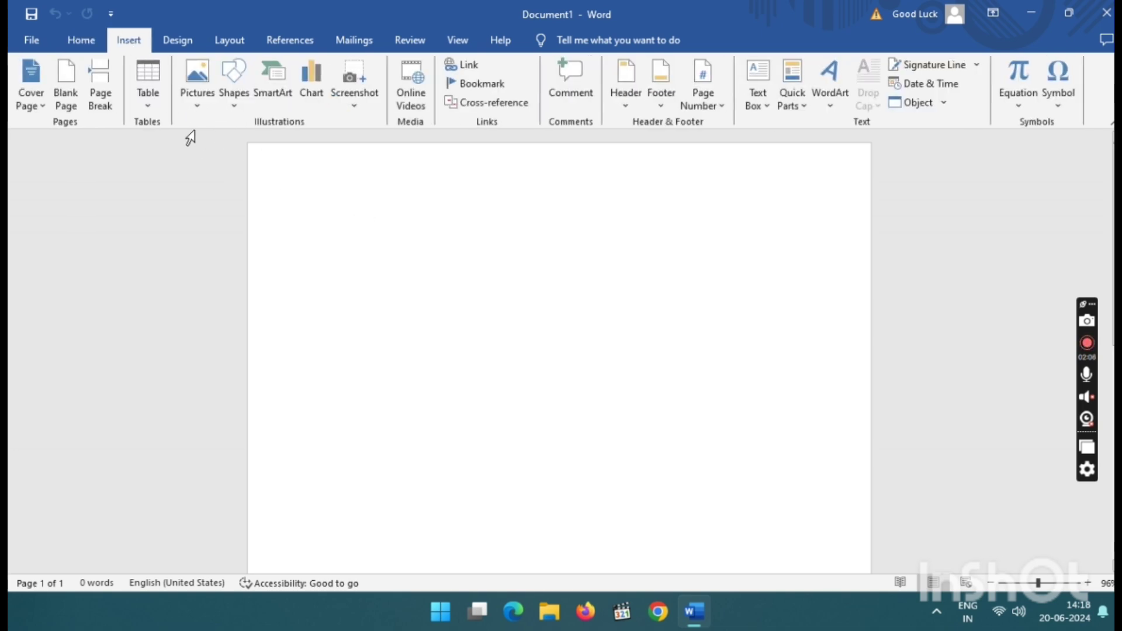
pyautogui.click(151, 104)
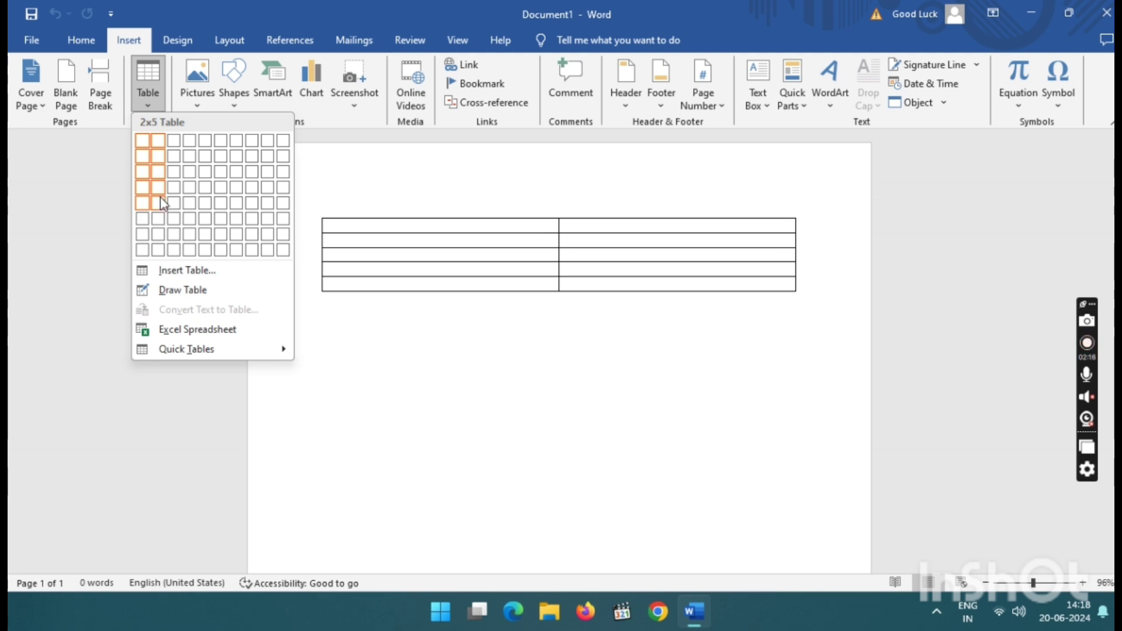
pyautogui.click(154, 257)
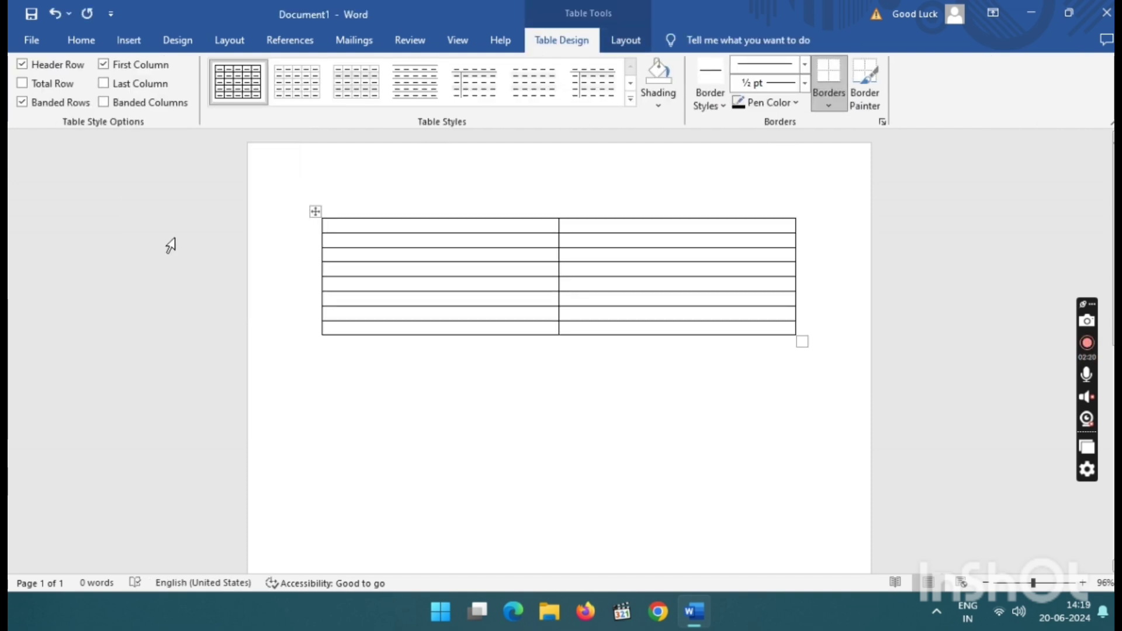
# Select the whole table and set its row height to 5 cm.
pyautogui.click(640, 50)
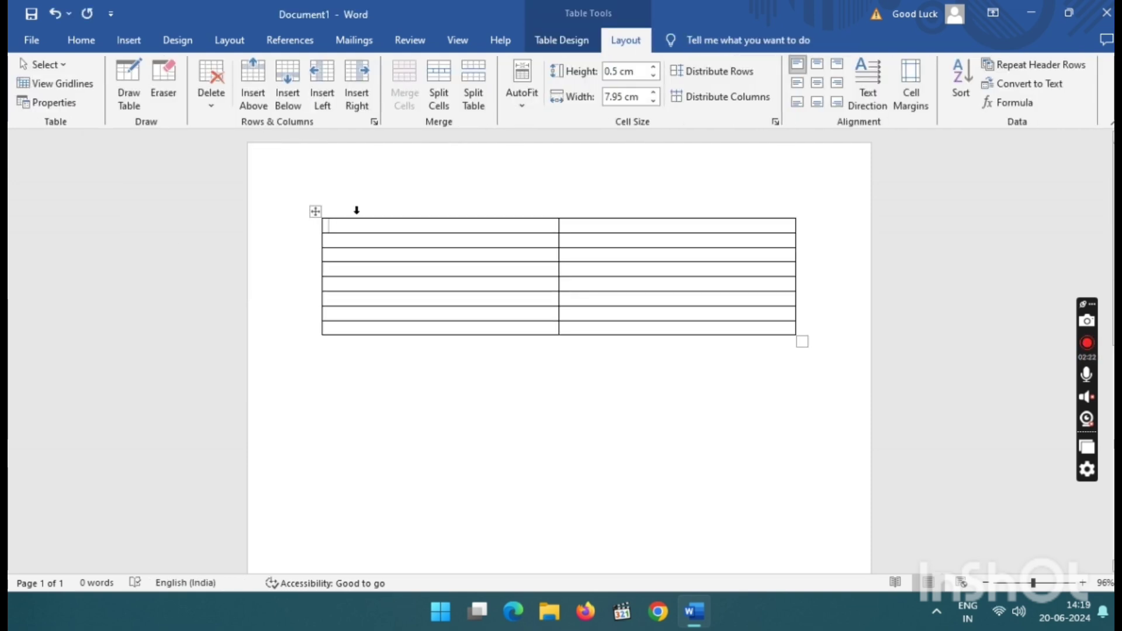
pyautogui.click(319, 206)
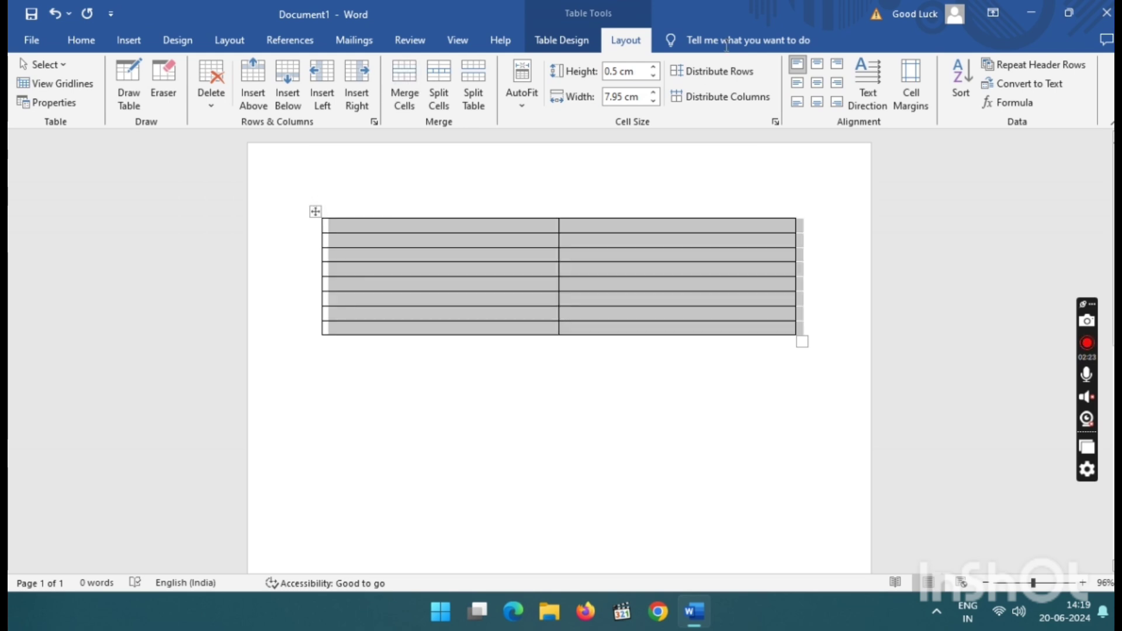
pyautogui.click(638, 70)
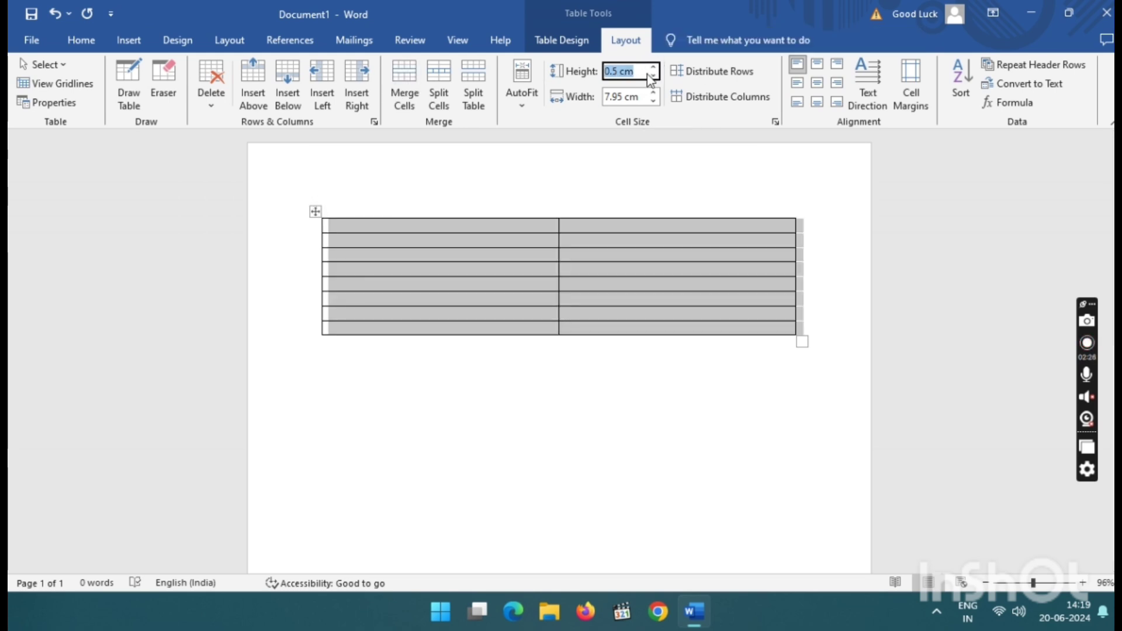
pyautogui.write('5')
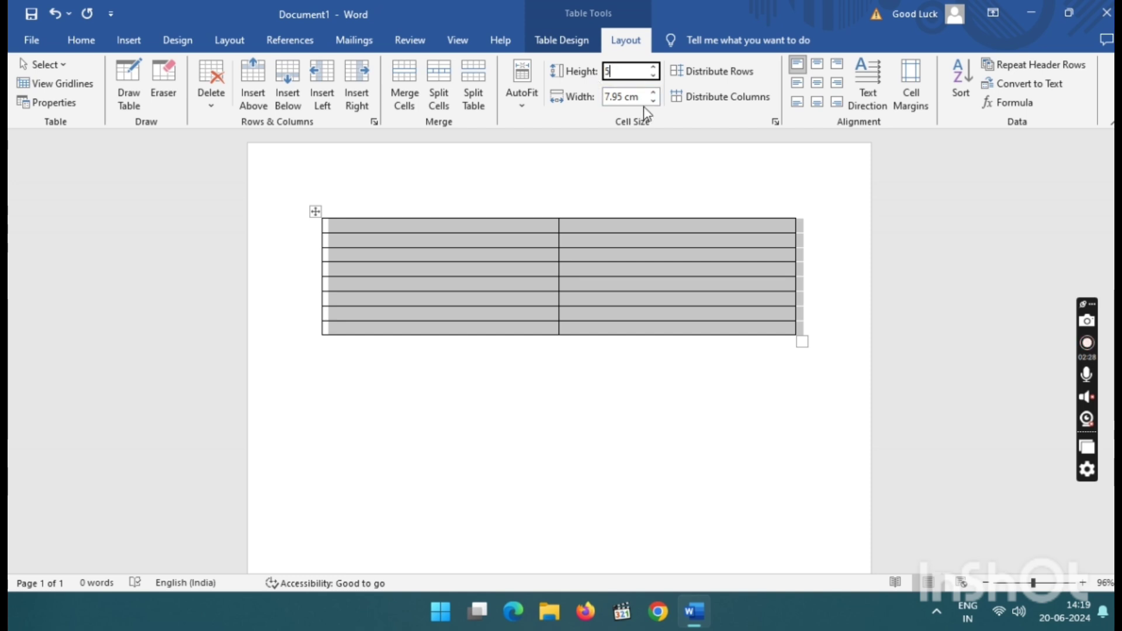
pyautogui.press('Return')
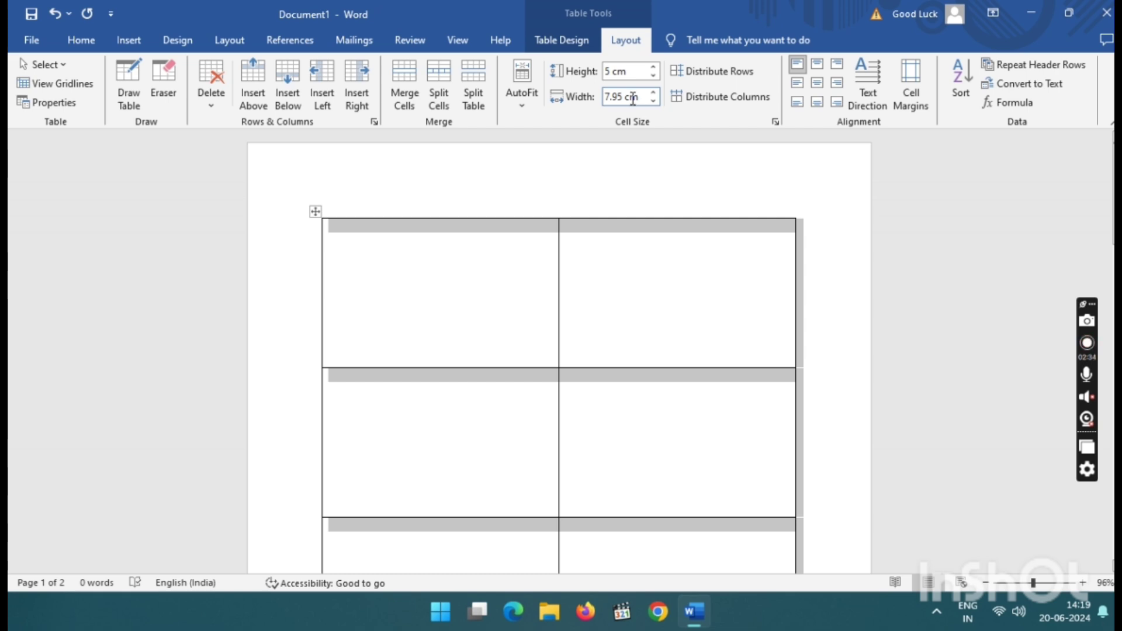
# Set the cell width of the whole table to 8.7 cm and the row height to 4.8 cm.
pyautogui.click(653, 101)
pyautogui.click(658, 104)
pyautogui.click(657, 103)
pyautogui.click(655, 93)
pyautogui.click(655, 93)
pyautogui.click(656, 93)
pyautogui.click(655, 93)
pyautogui.click(656, 94)
pyautogui.click(656, 93)
pyautogui.click(656, 94)
pyautogui.click(656, 94)
pyautogui.click(656, 93)
pyautogui.click(655, 93)
pyautogui.click(652, 76)
pyautogui.click(653, 76)
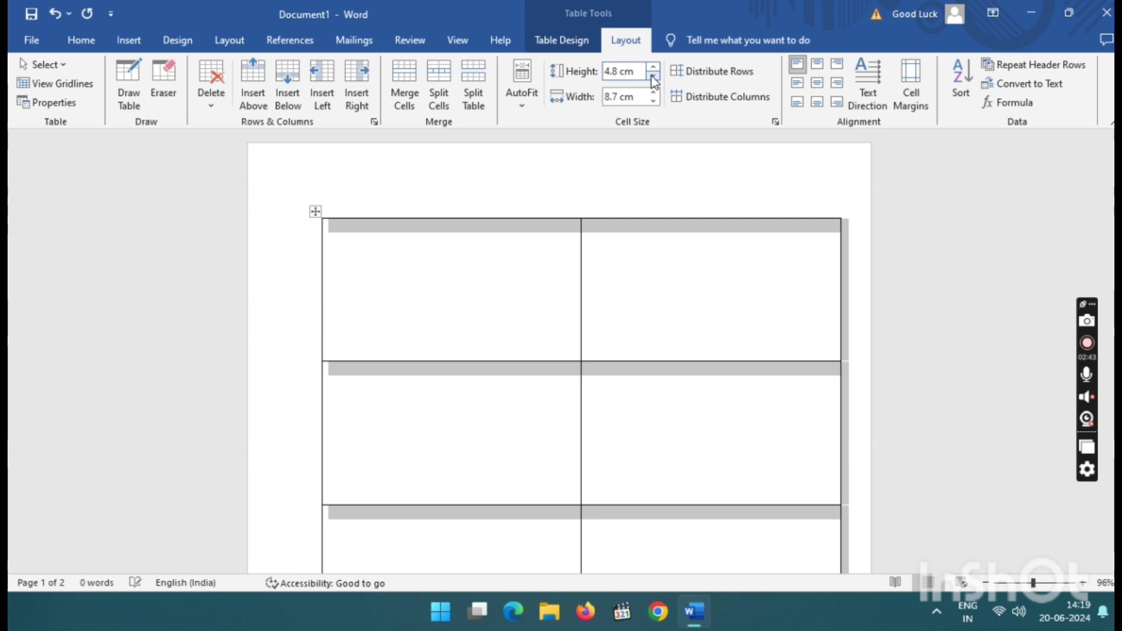
# Check how the table is spread over the pages and set its row height to 3.6 cm.
pyautogui.click(311, 209)
pyautogui.click(310, 205)
pyautogui.scroll(-5, 436, 308)
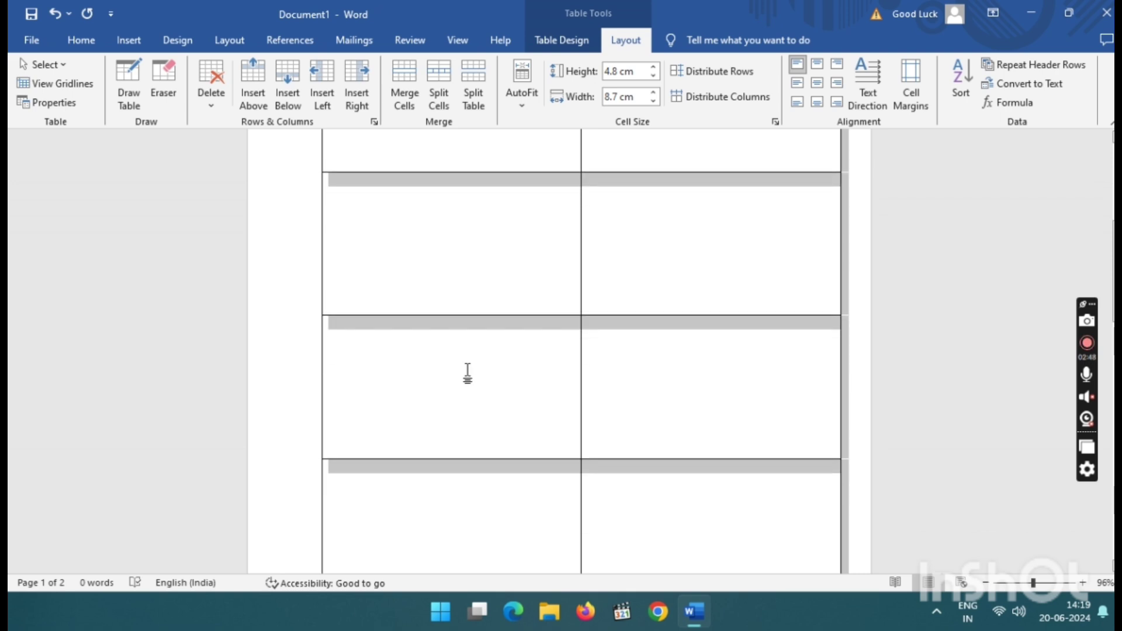
pyautogui.scroll(-10, 468, 373)
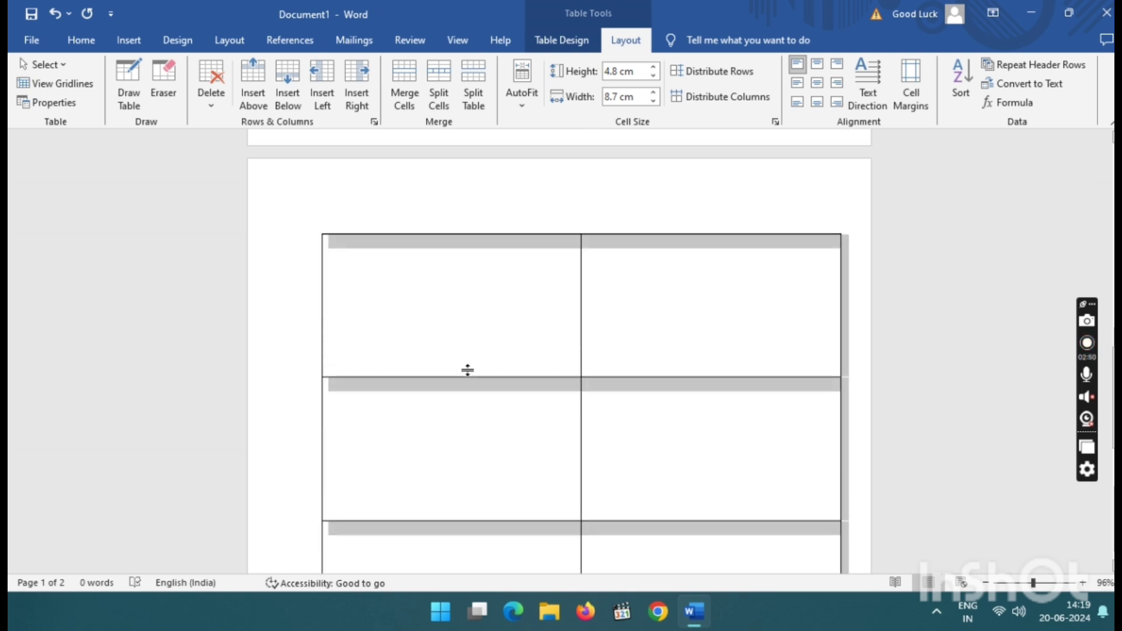
pyautogui.scroll(-15, 468, 370)
pyautogui.scroll(5, 467, 373)
pyautogui.scroll(15, 467, 372)
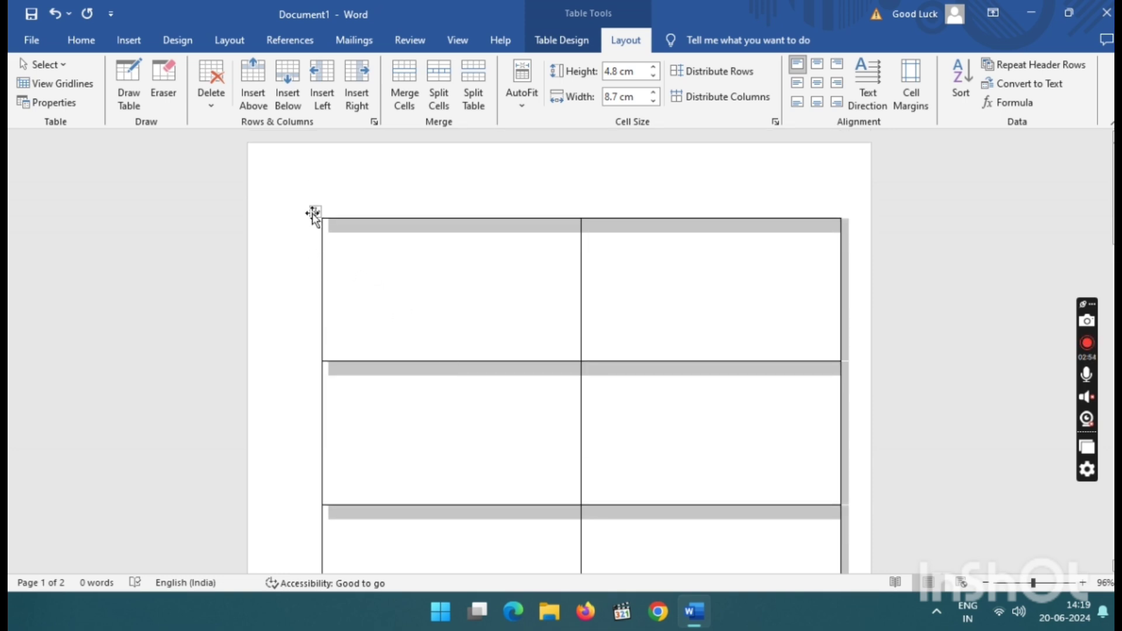
pyautogui.click(653, 75)
pyautogui.click(653, 75)
pyautogui.click(653, 75)
pyautogui.click(653, 75)
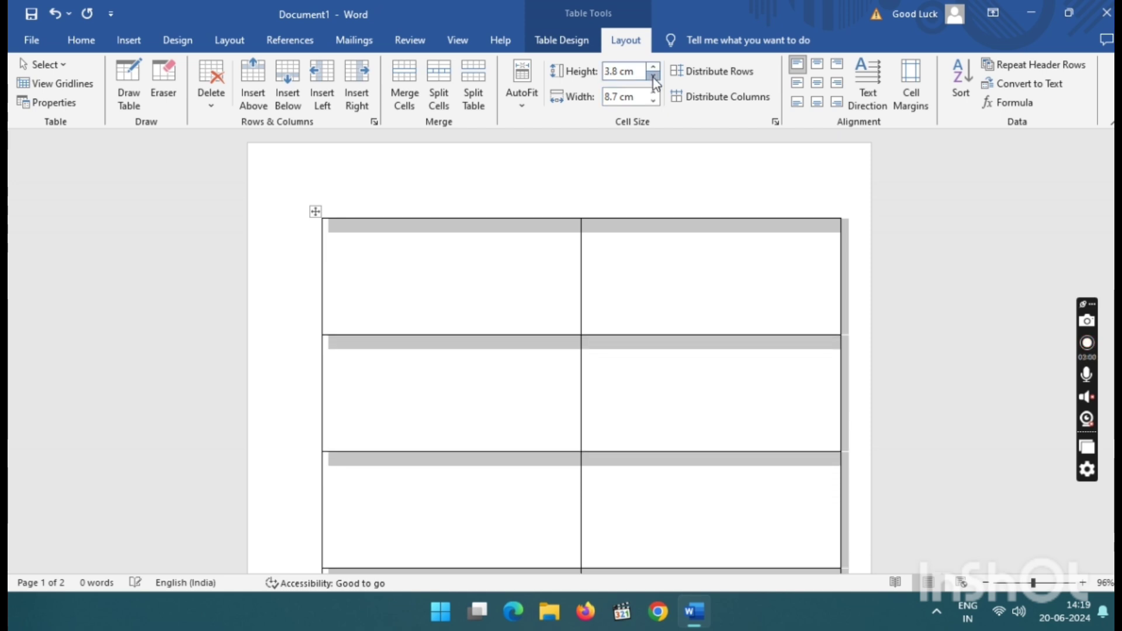
pyautogui.click(652, 75)
pyautogui.click(653, 75)
pyautogui.click(652, 74)
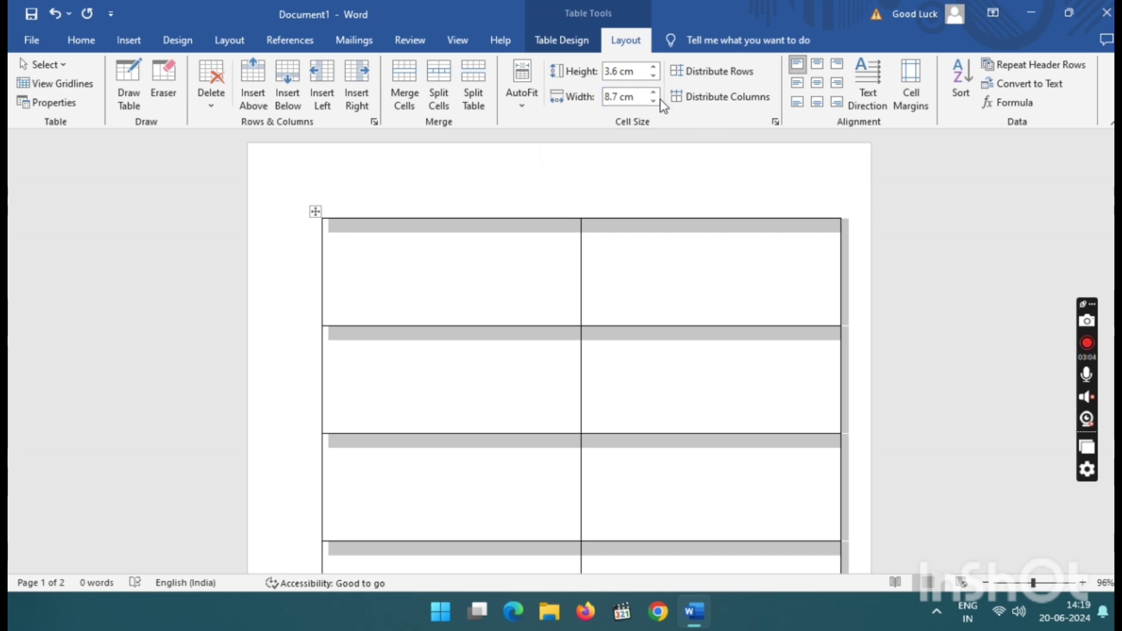
# Set the cell width of the whole table to 7.6 cm.
pyautogui.click(653, 92)
pyautogui.click(653, 93)
pyautogui.click(655, 104)
pyautogui.click(654, 104)
pyautogui.click(655, 104)
pyautogui.click(654, 104)
pyautogui.click(655, 104)
pyautogui.click(654, 104)
pyautogui.click(654, 104)
pyautogui.click(654, 104)
pyautogui.click(654, 104)
pyautogui.click(654, 104)
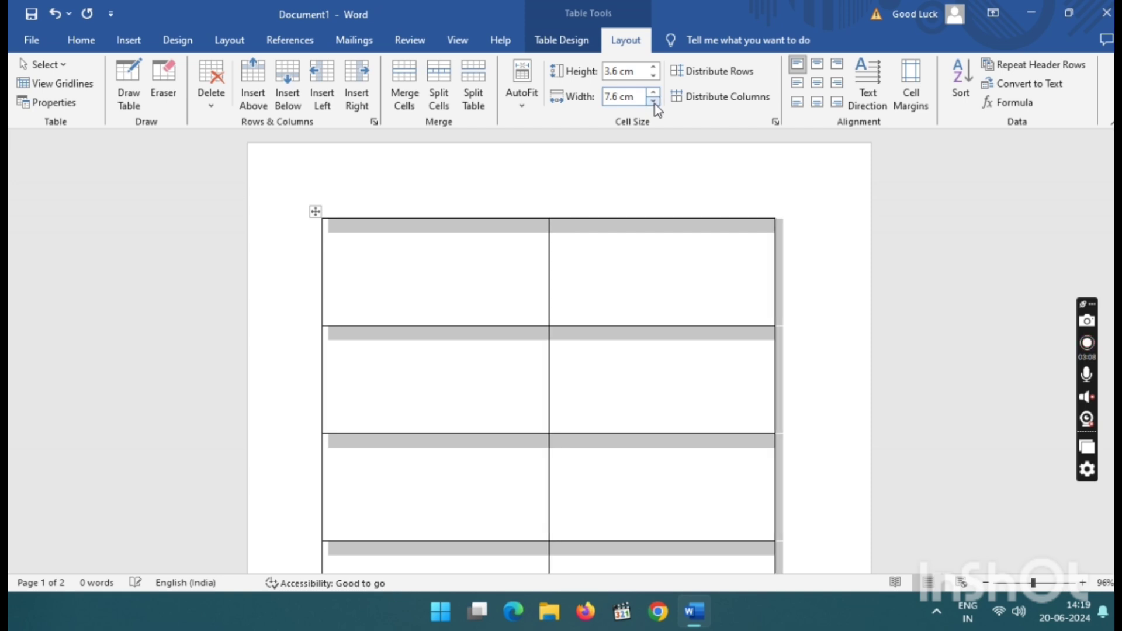
# Reduce the row height of the whole table to 2.8 cm so more rows fit on a page.
pyautogui.click(655, 76)
pyautogui.click(654, 77)
pyautogui.click(655, 77)
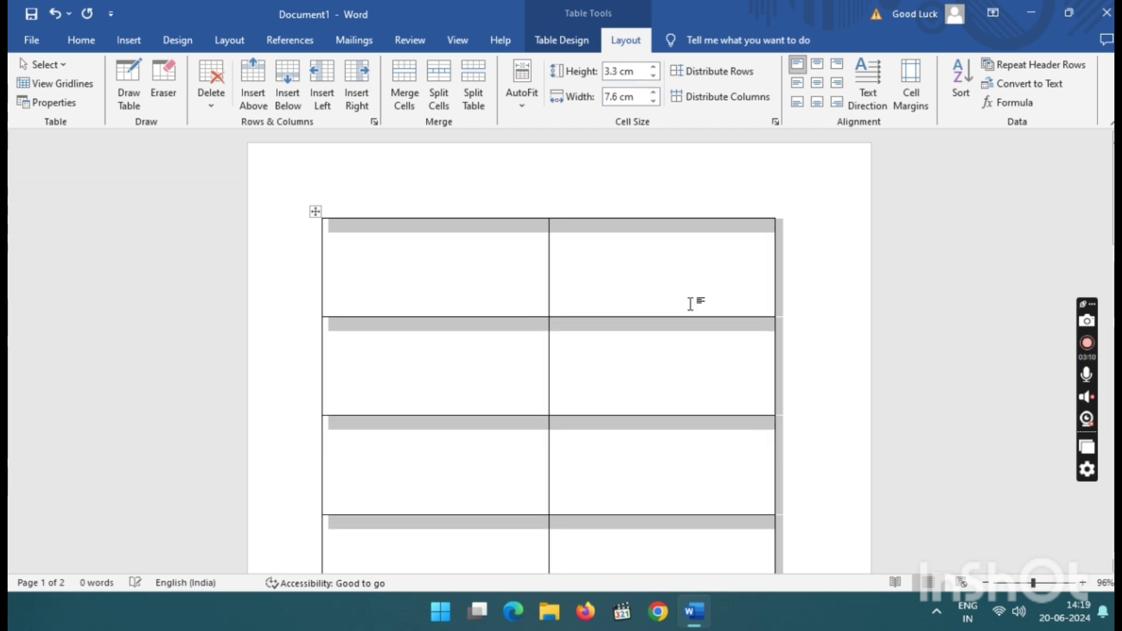
pyautogui.scroll(-15, 687, 315)
pyautogui.scroll(8, 686, 316)
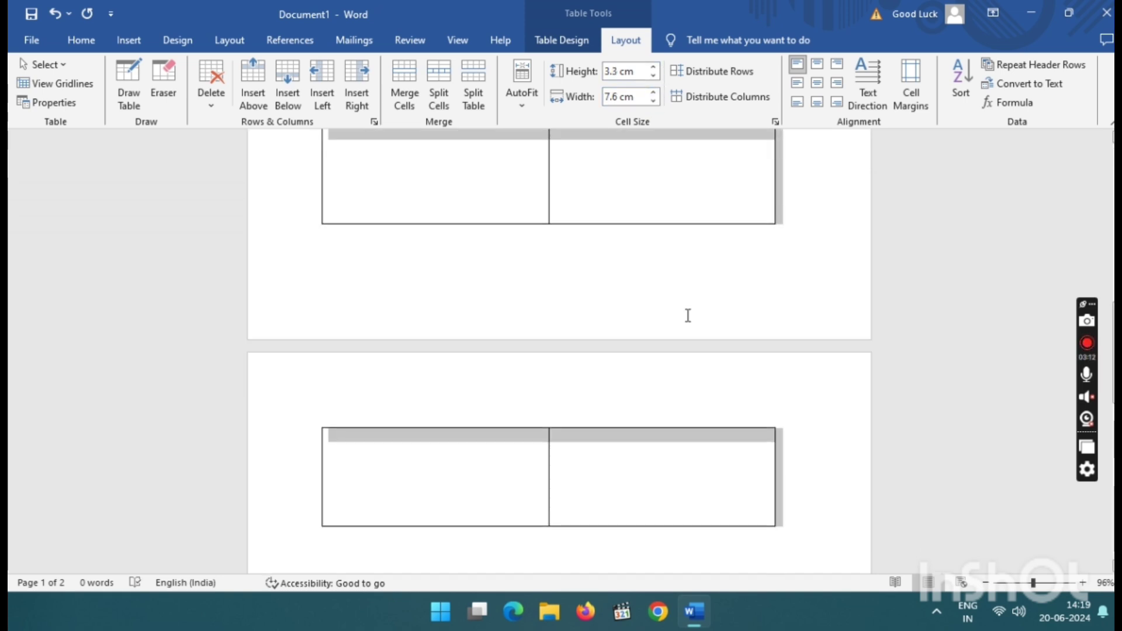
pyautogui.scroll(1, 598, 256)
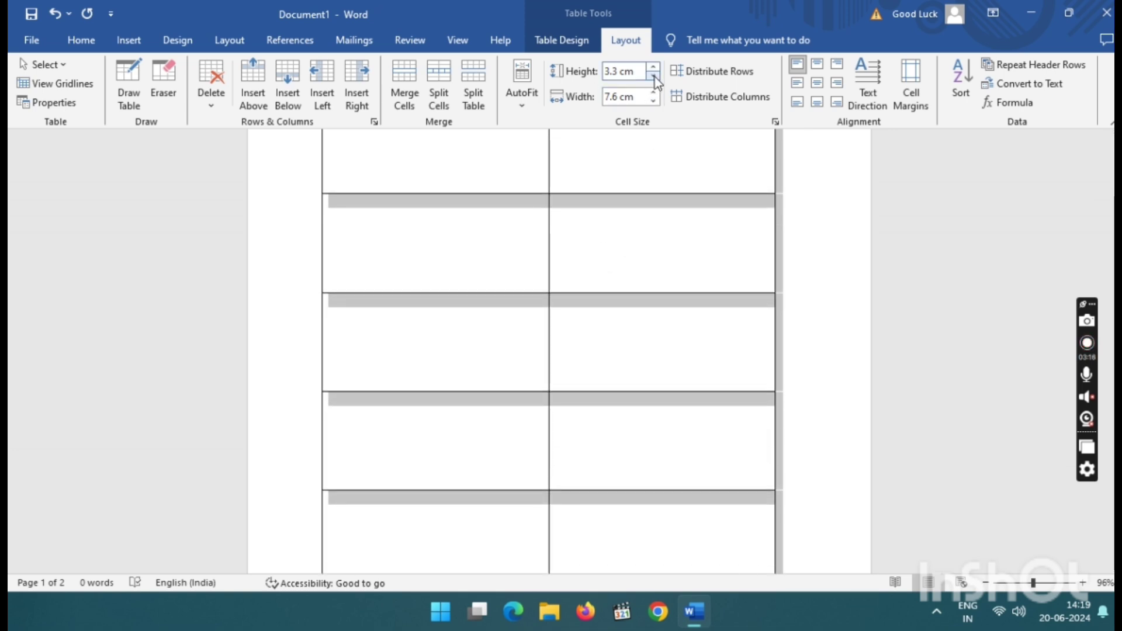
pyautogui.click(655, 76)
pyautogui.click(655, 76)
pyautogui.click(654, 76)
pyautogui.click(654, 76)
pyautogui.click(655, 76)
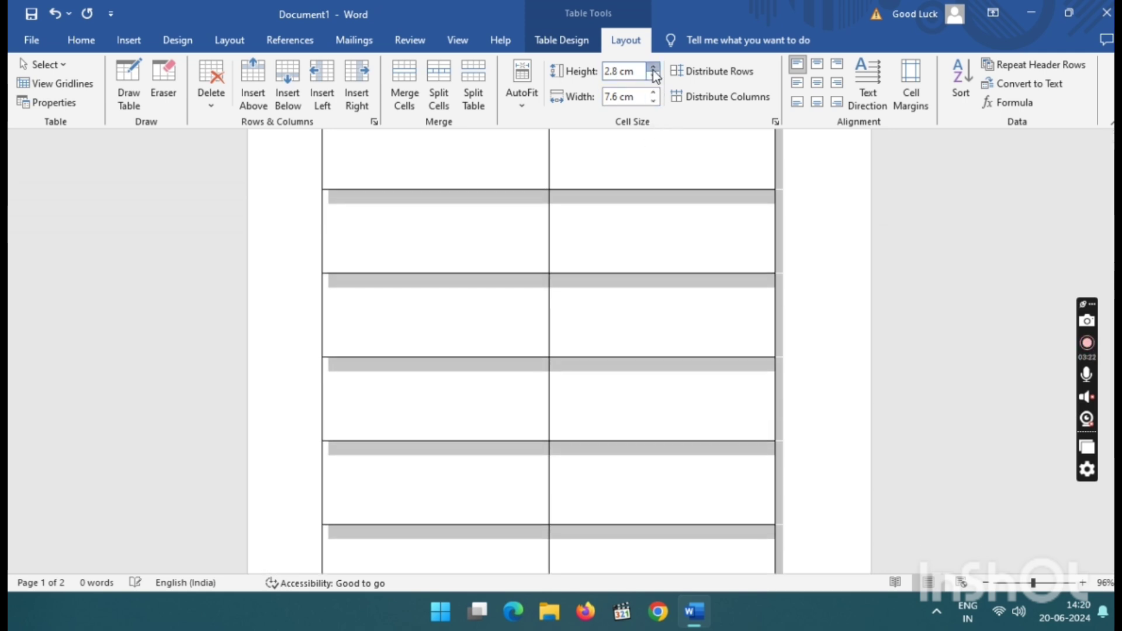
# Set the row height of the whole table to 3 cm and check where the table ends on the page.
pyautogui.click(653, 67)
pyautogui.click(653, 66)
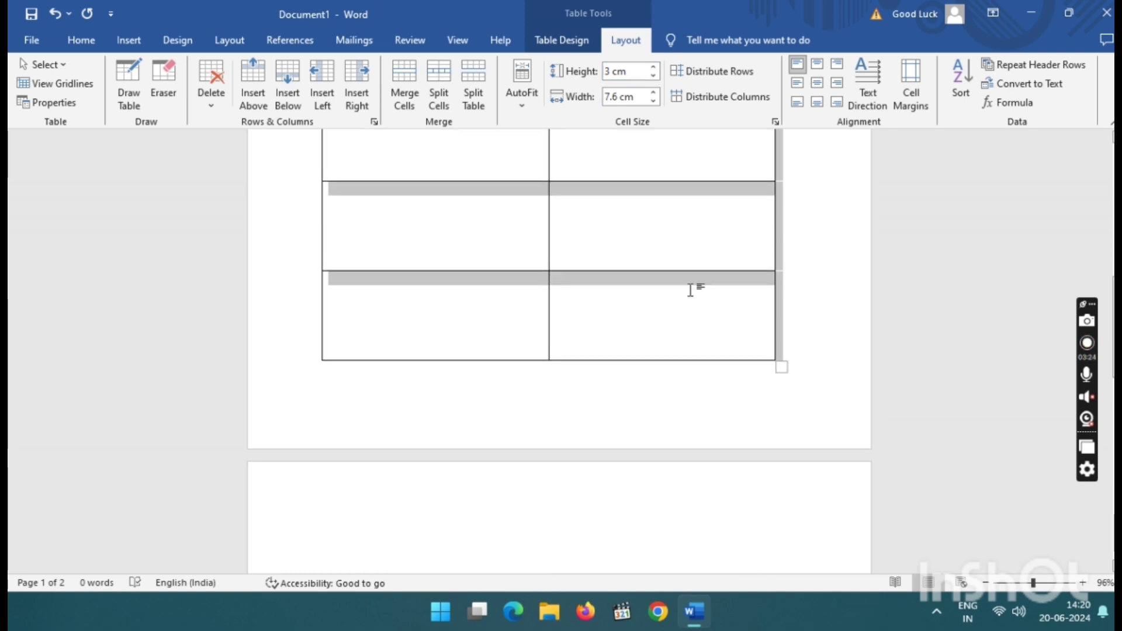
pyautogui.click(654, 67)
pyautogui.click(654, 75)
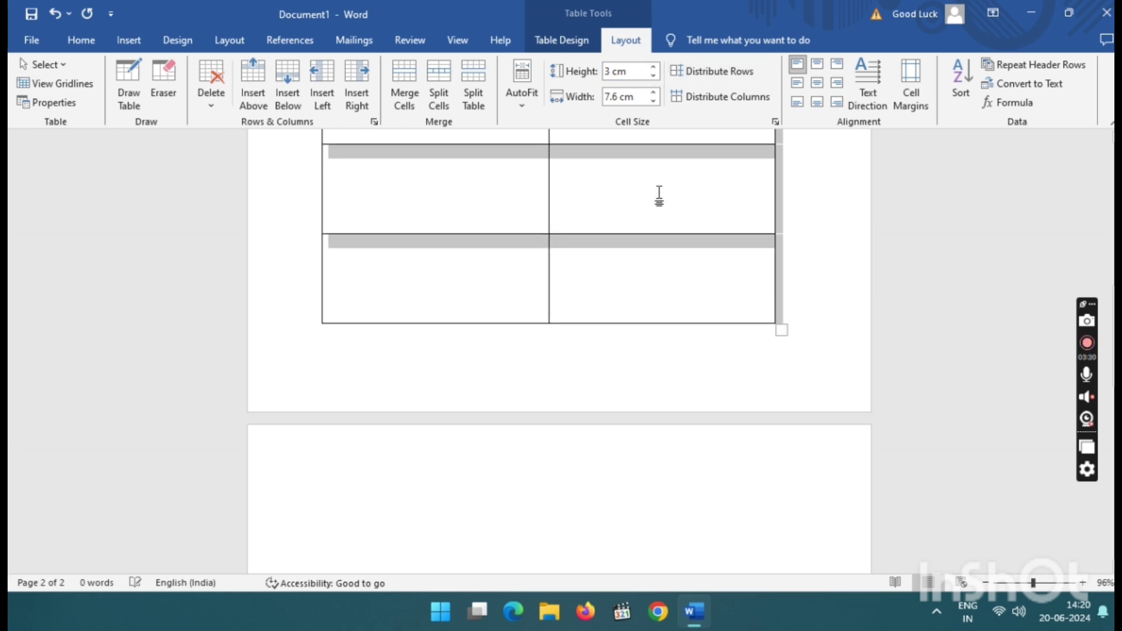
# Reduce the cell width of the whole table to 6.1 cm and check the resulting layout from the first row.
pyautogui.click(625, 36)
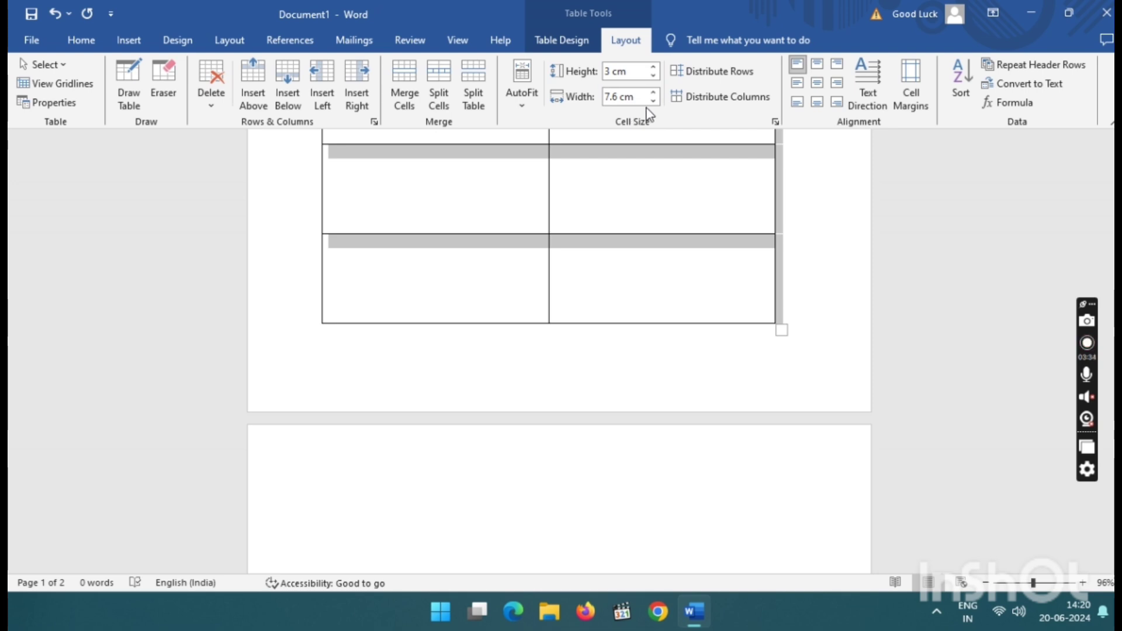
pyautogui.click(653, 102)
pyautogui.click(654, 102)
pyautogui.click(653, 102)
pyautogui.click(653, 102)
pyautogui.click(653, 102)
pyautogui.click(653, 102)
pyautogui.click(653, 103)
pyautogui.click(653, 103)
pyautogui.click(653, 103)
pyautogui.click(653, 102)
pyautogui.click(653, 103)
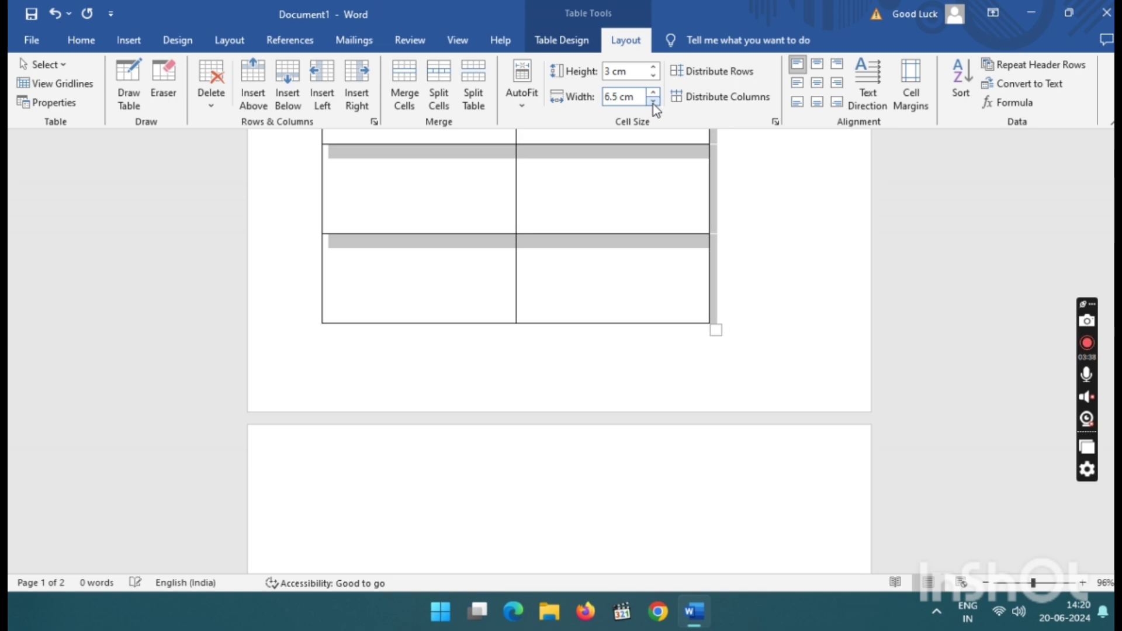
pyautogui.click(653, 103)
pyautogui.click(653, 103)
pyautogui.click(653, 103)
pyautogui.click(653, 103)
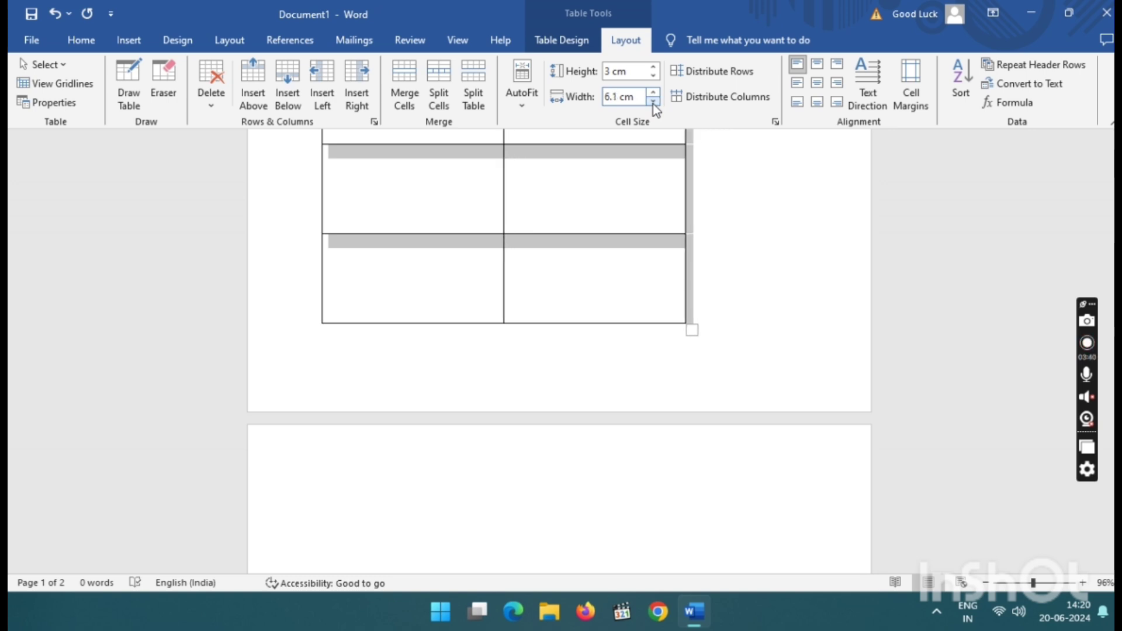
pyautogui.scroll(6, 643, 268)
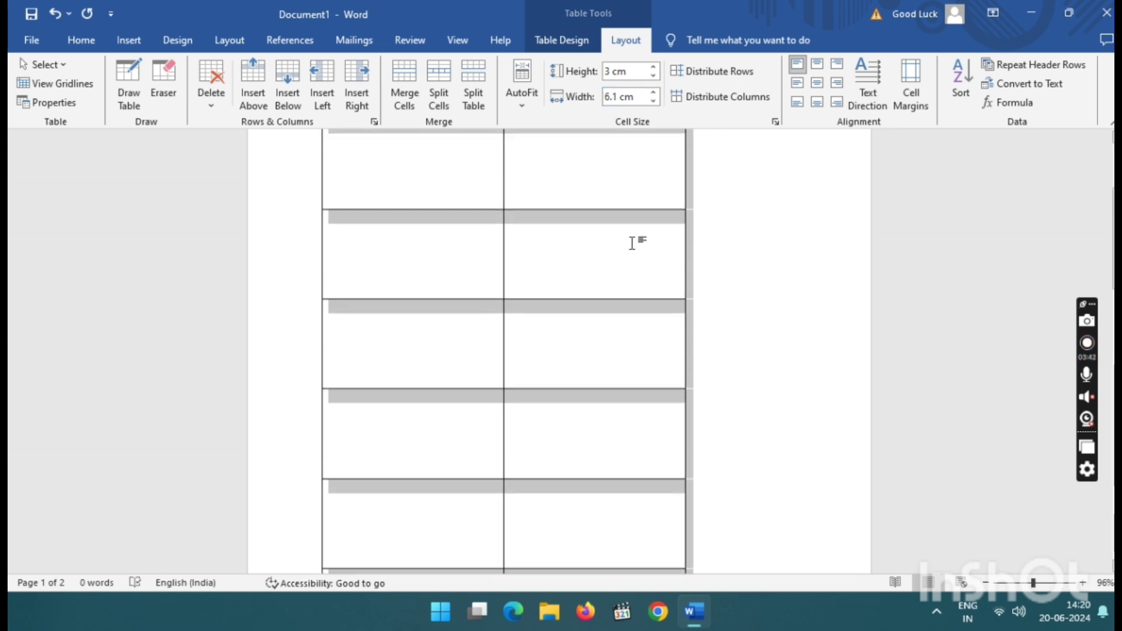
pyautogui.scroll(2, 631, 243)
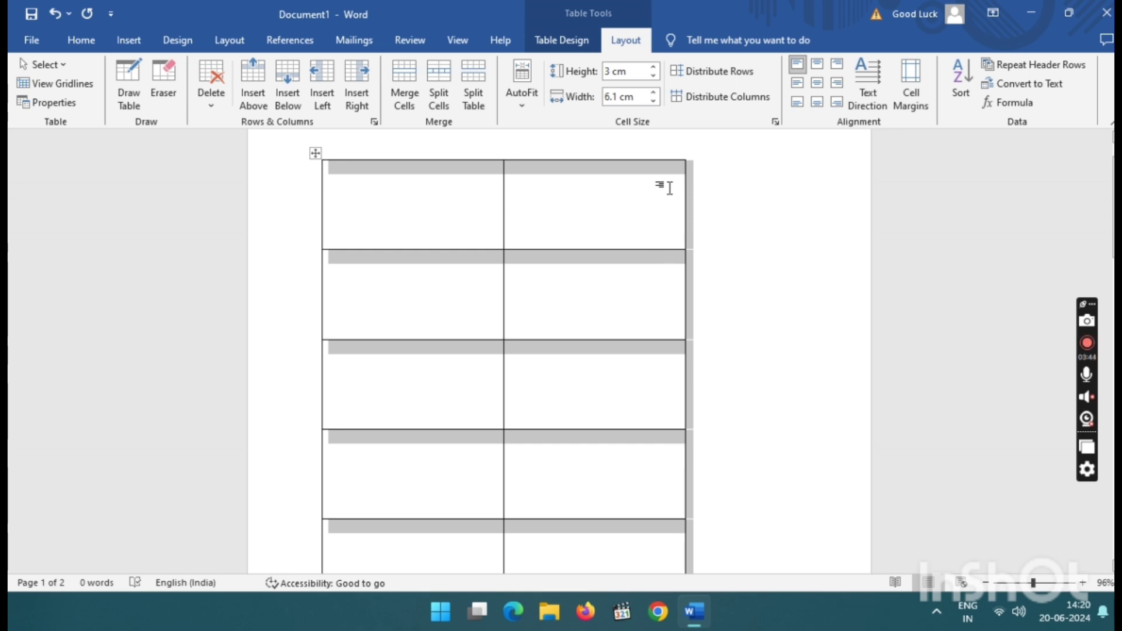
pyautogui.click(316, 153)
pyautogui.click(463, 211)
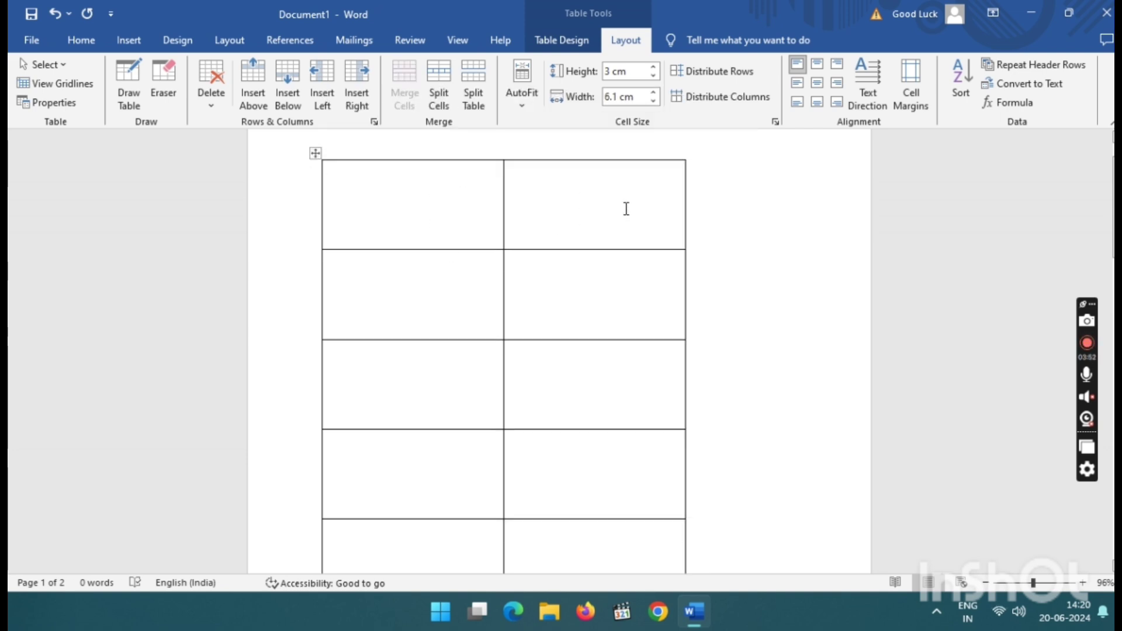
# Draw a rectangle about 5.5 cm wide and 0.51 cm high along the upper edge of the first table cell.
pyautogui.keyDown('ctrl'); pyautogui.scroll(6, 626, 208); pyautogui.keyUp('ctrl')
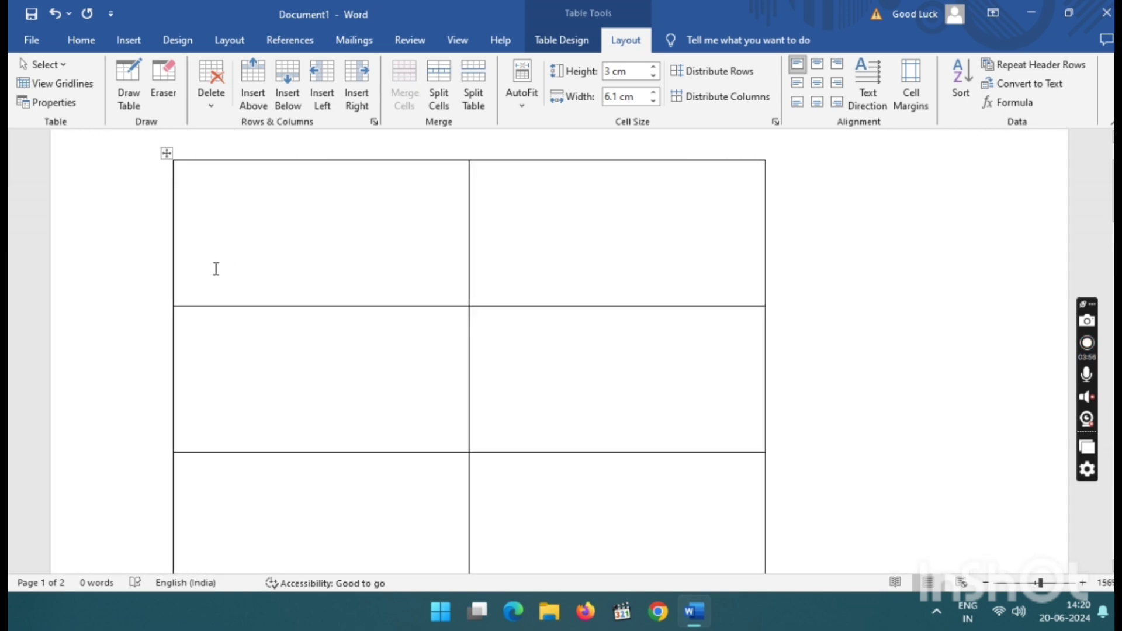
pyautogui.click(147, 35)
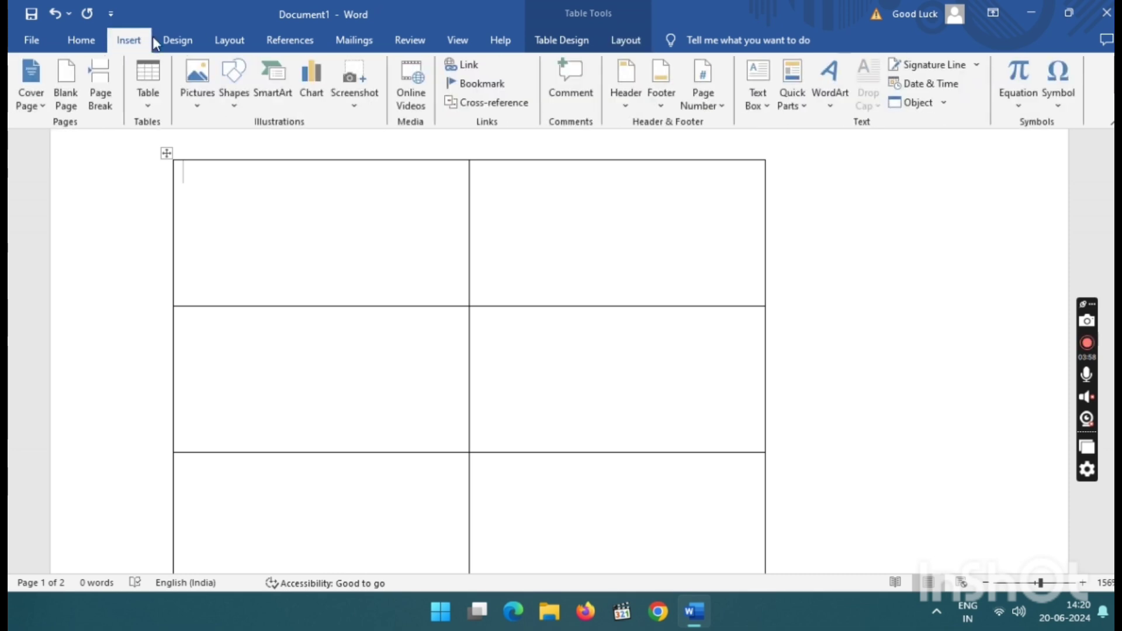
pyautogui.click(232, 110)
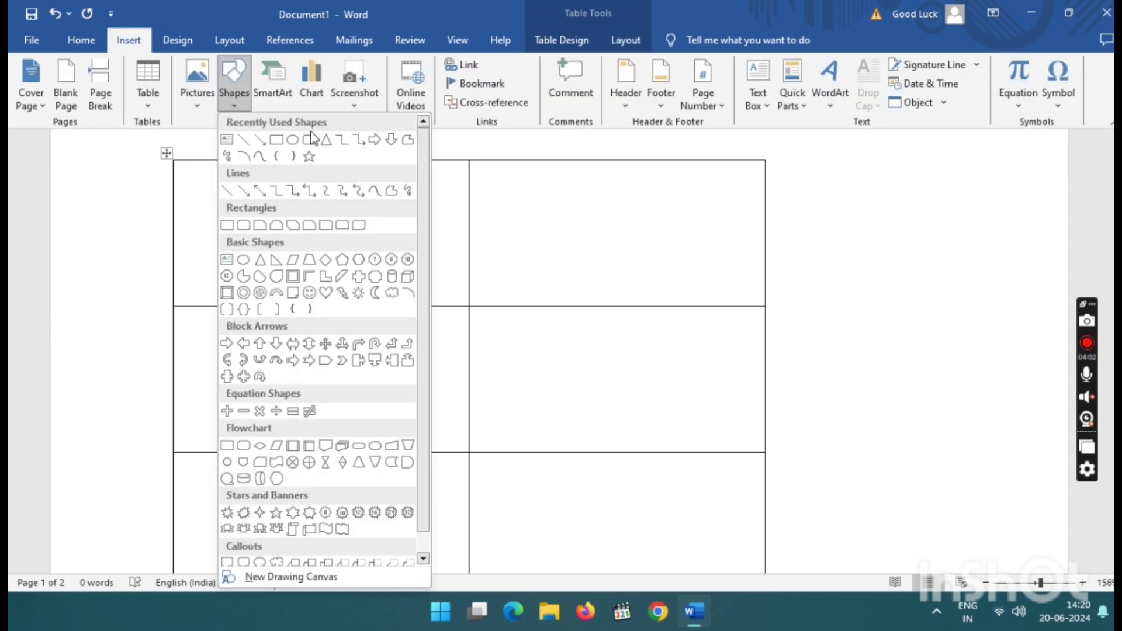
pyautogui.click(311, 153)
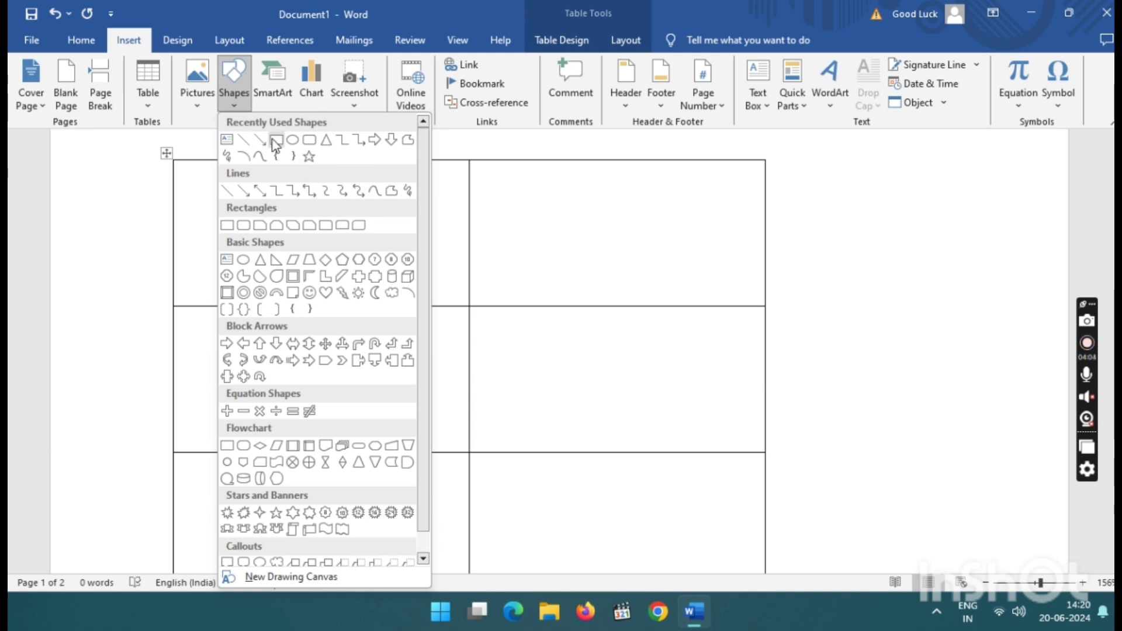
pyautogui.moveTo(185, 165); pyautogui.dragTo(454, 190)
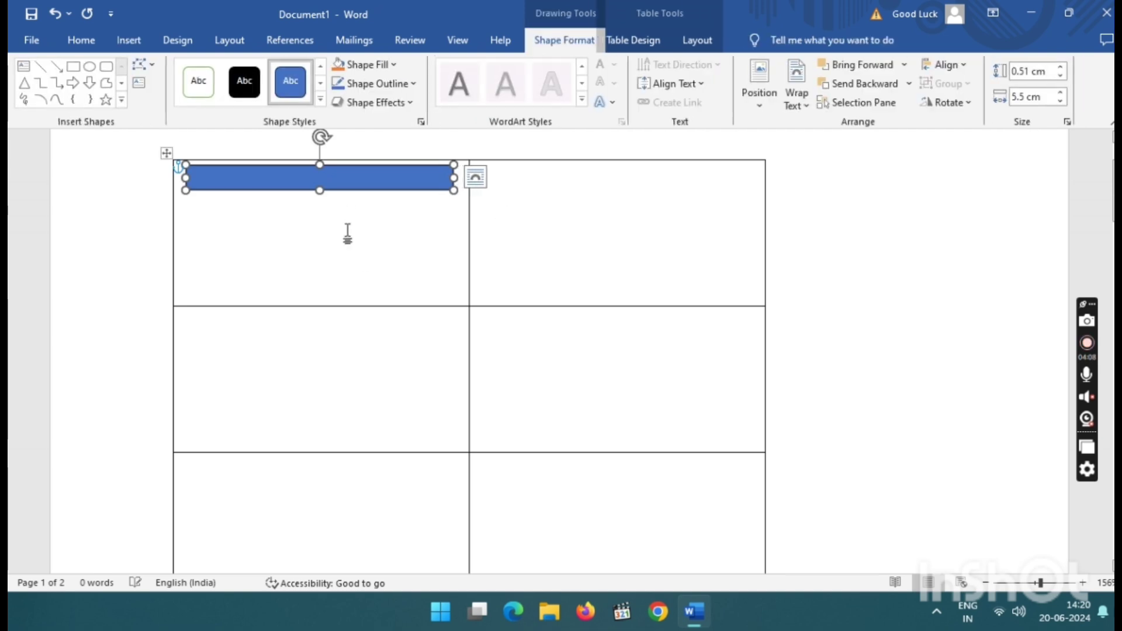
pyautogui.moveTo(375, 180); pyautogui.dragTo(376, 181)
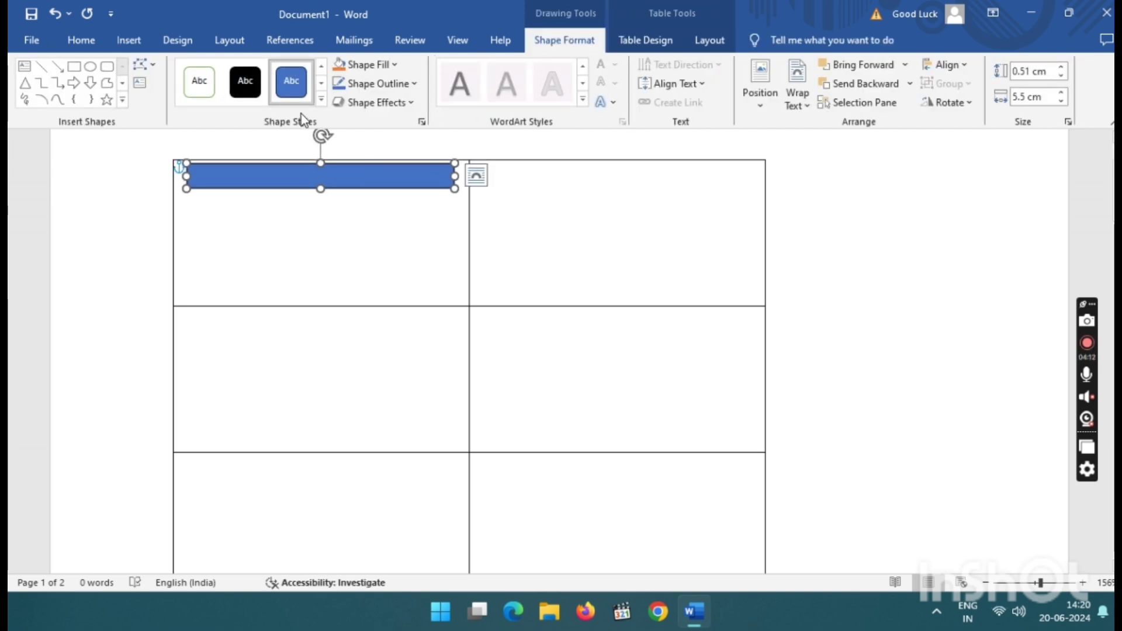
# Apply the orange gradient theme style with a shadow to the rectangle in the first cell.
pyautogui.click(320, 100)
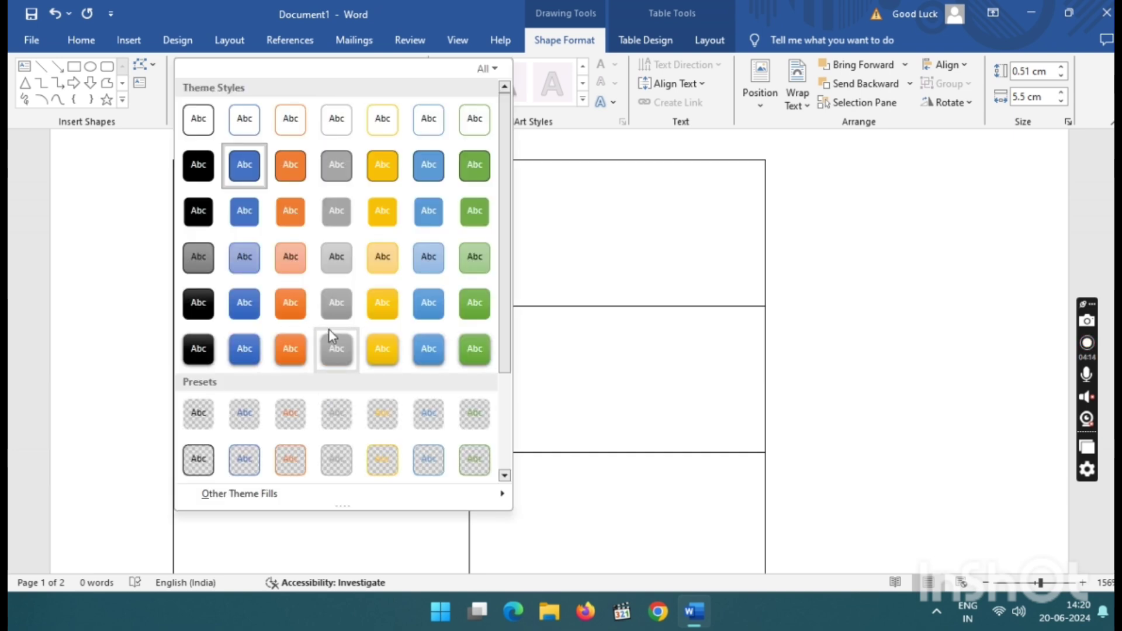
pyautogui.click(294, 358)
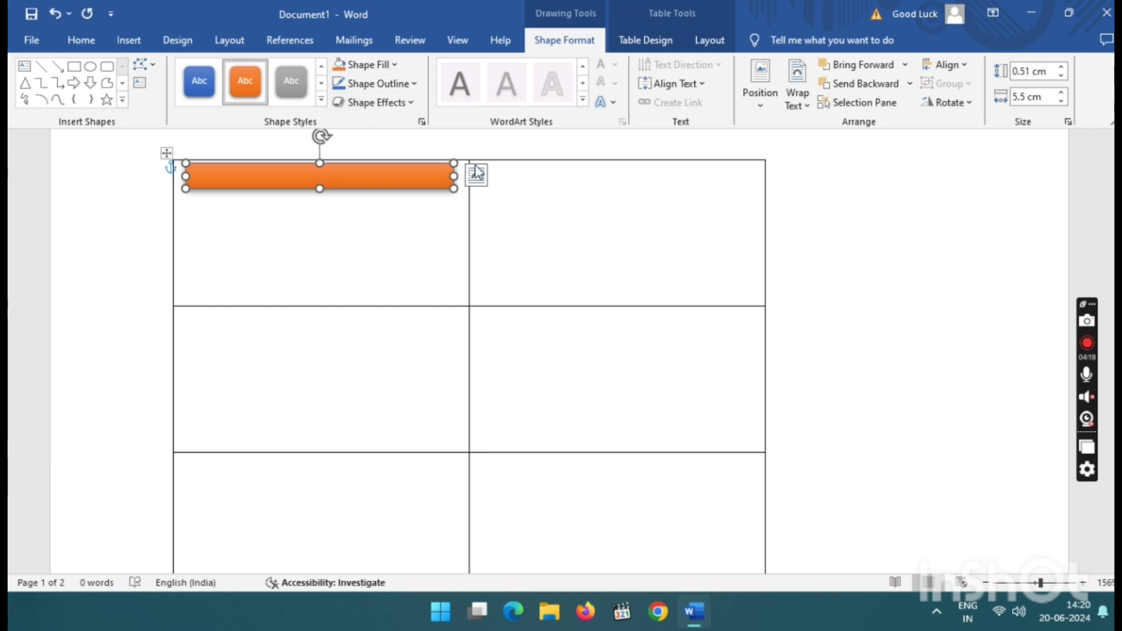
pyautogui.click(348, 218)
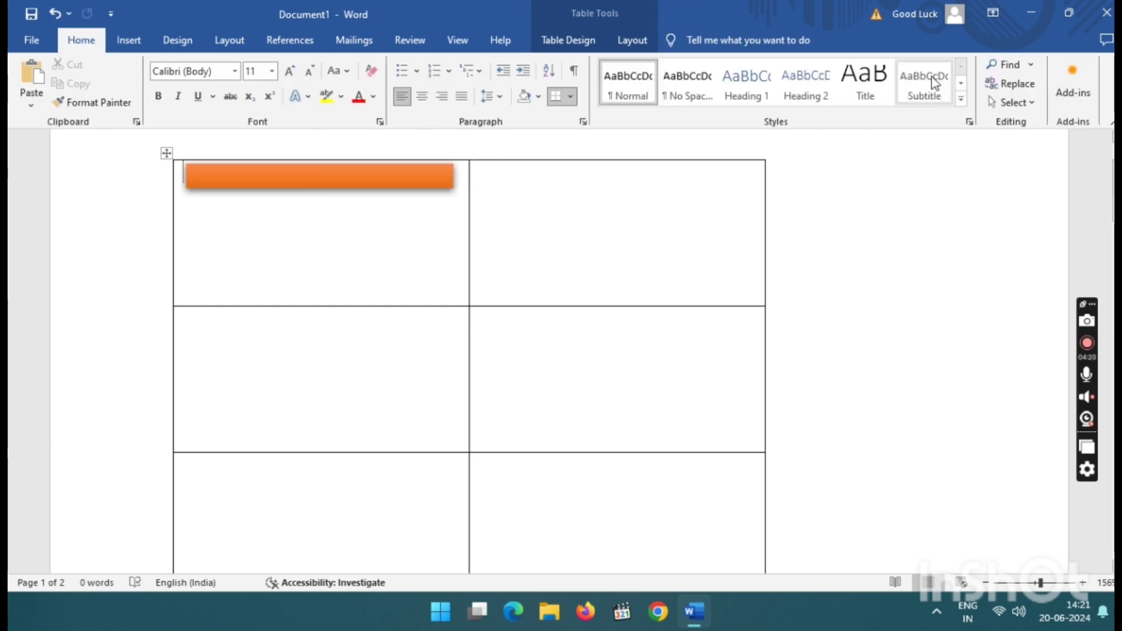
# Draw a text box about 4.64 by 0.97 cm below the orange bar and enter "Computer Institute" in it.
pyautogui.click(128, 40)
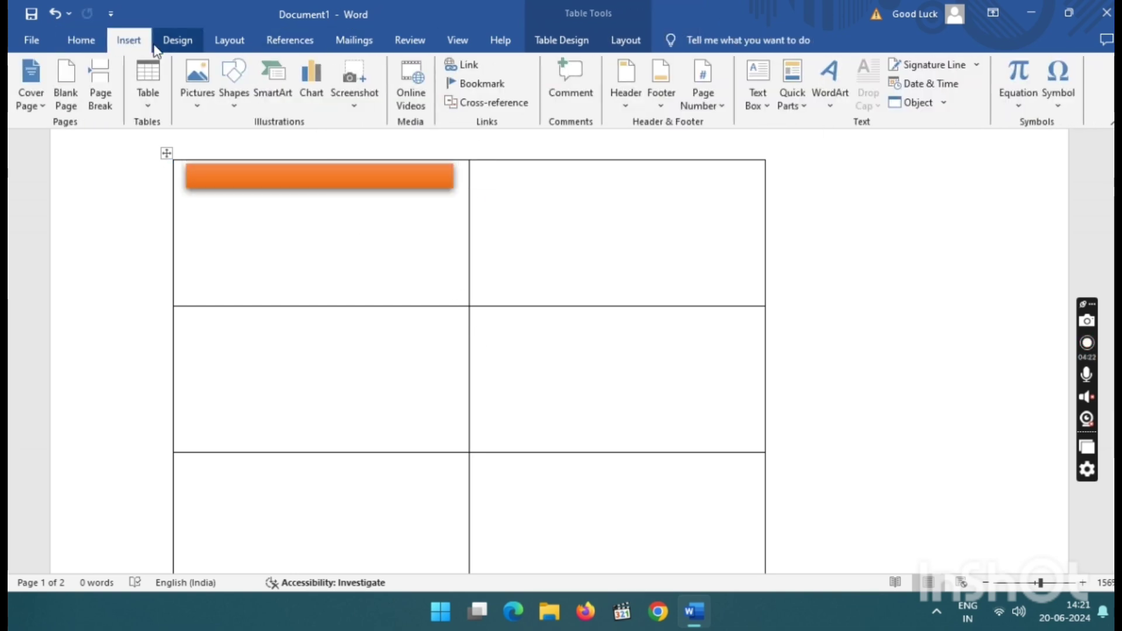
pyautogui.click(755, 95)
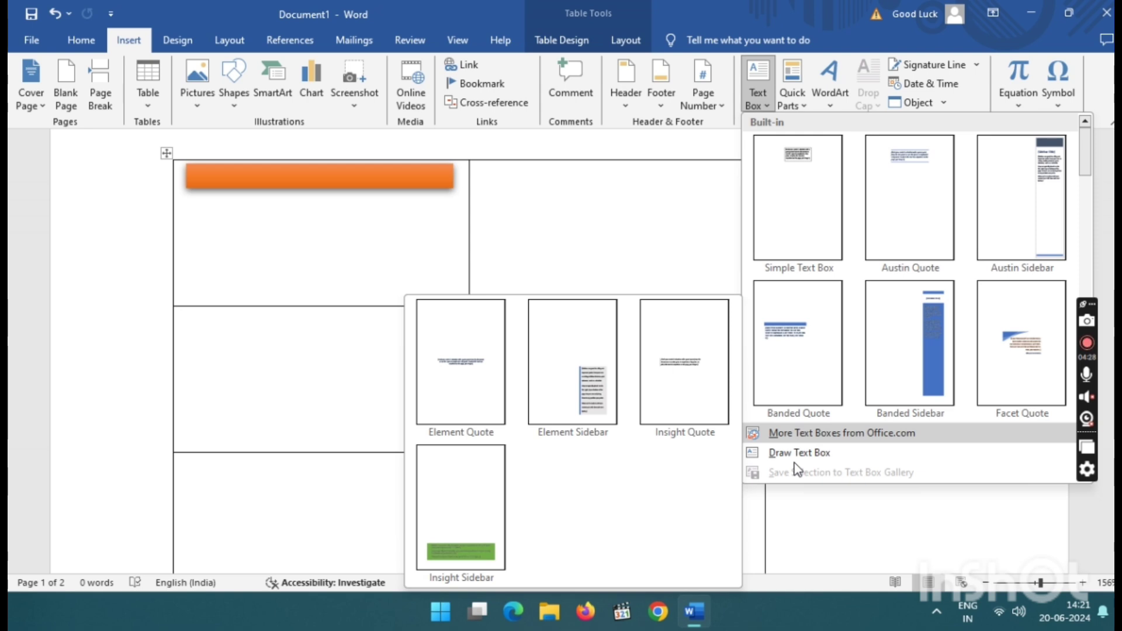
pyautogui.click(802, 454)
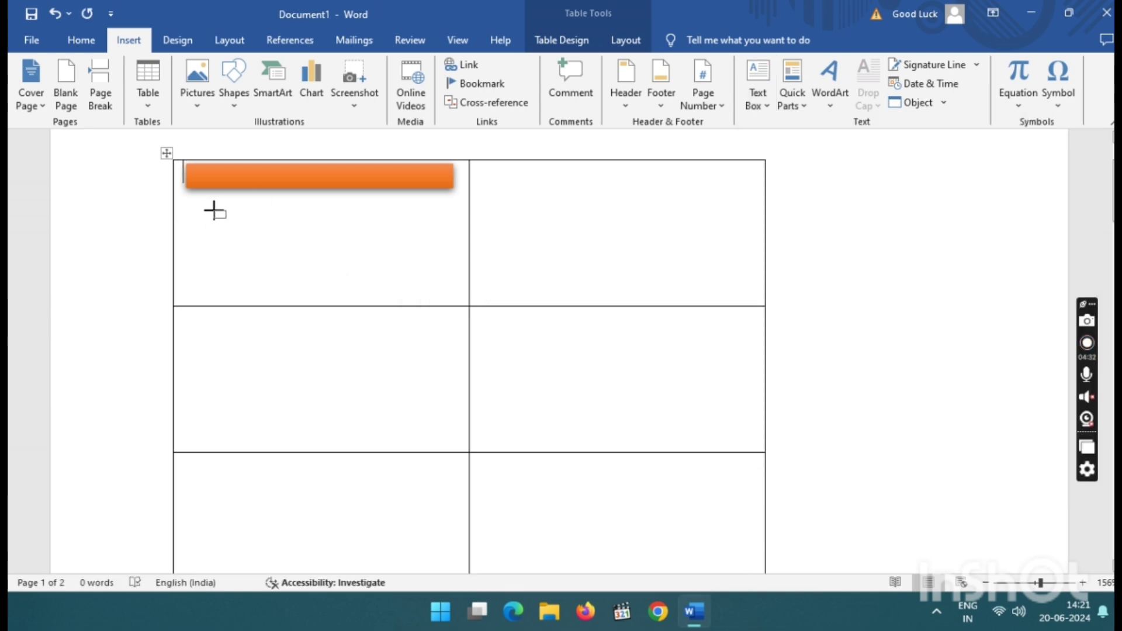
pyautogui.moveTo(226, 217); pyautogui.dragTo(451, 265)
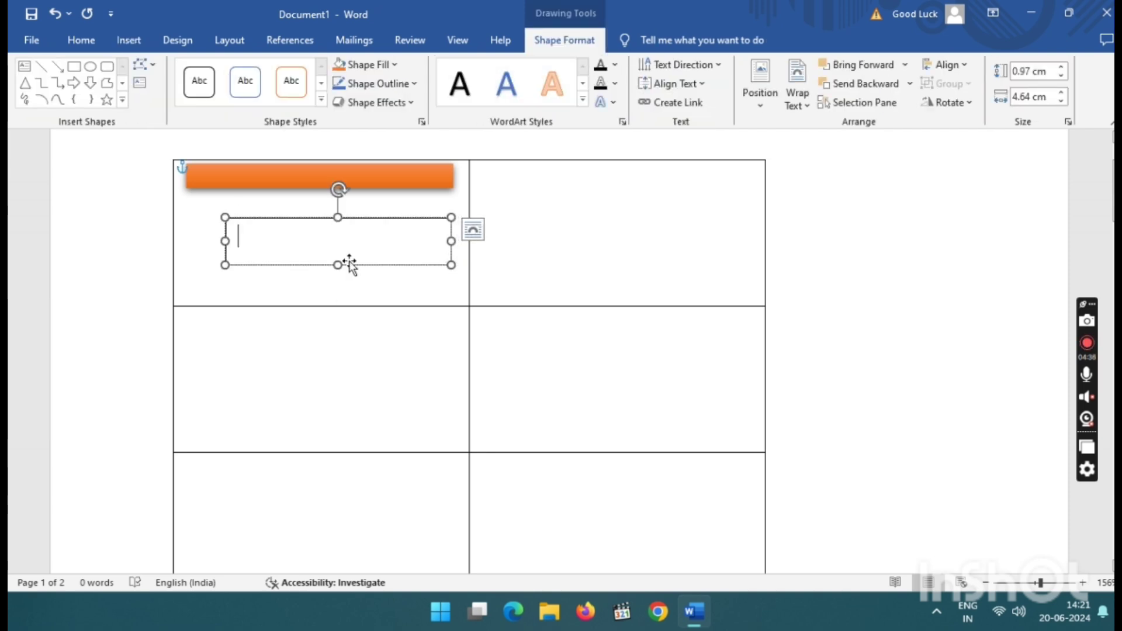
pyautogui.write('Computer Inst')
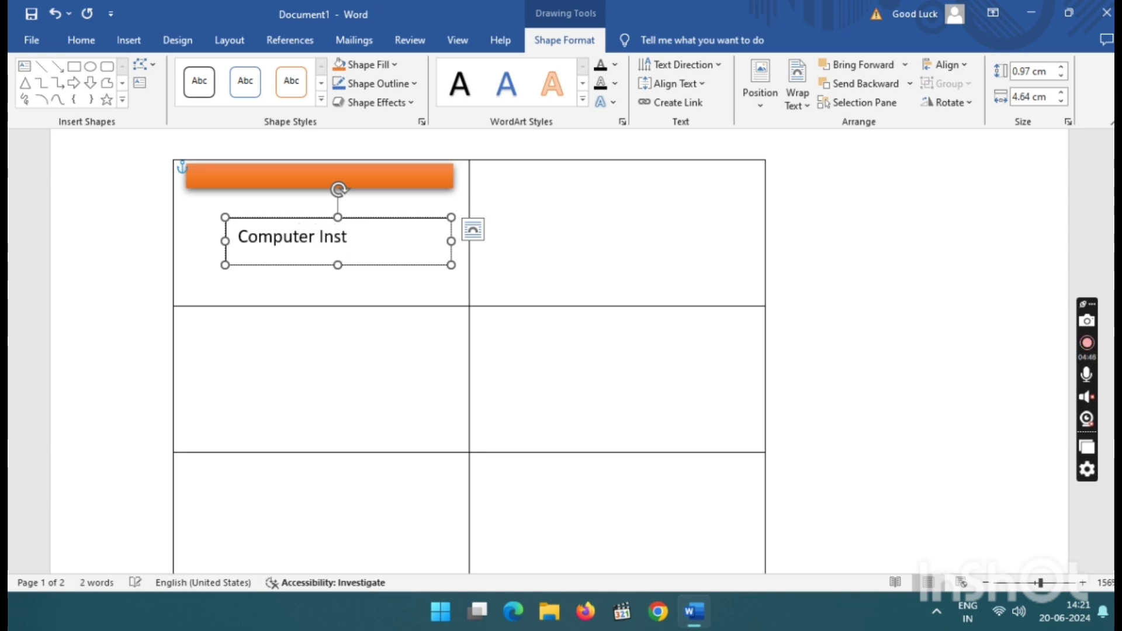
pyautogui.write('ute')
# Enlarge the "Computer Institute" text to 14 pt.
pyautogui.doubleClick(369, 236)
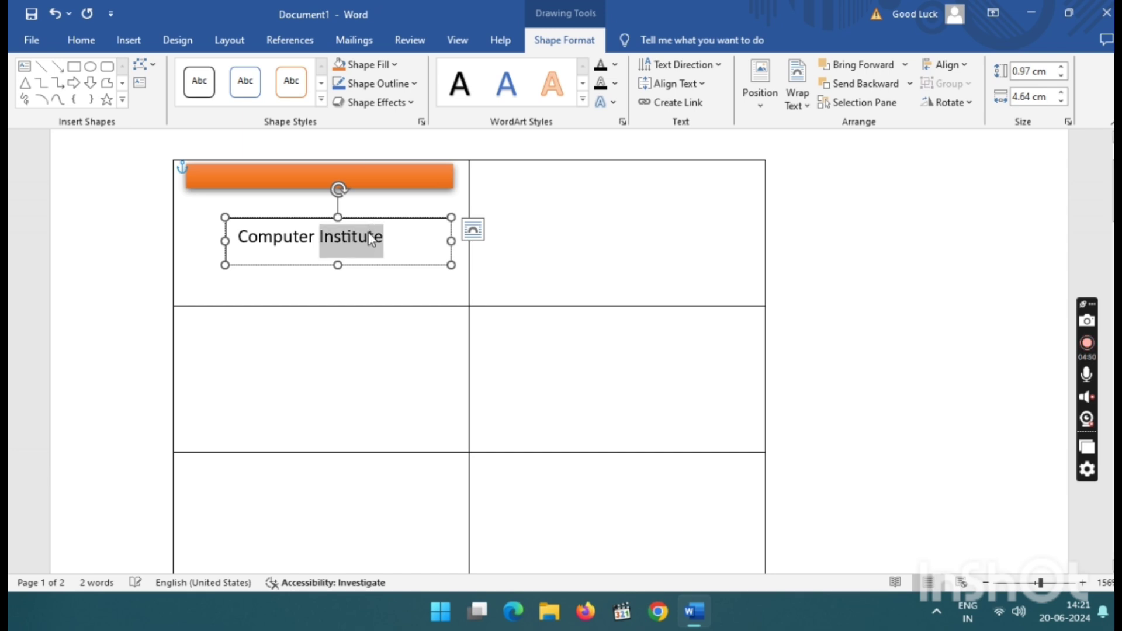
pyautogui.tripleClick(370, 236)
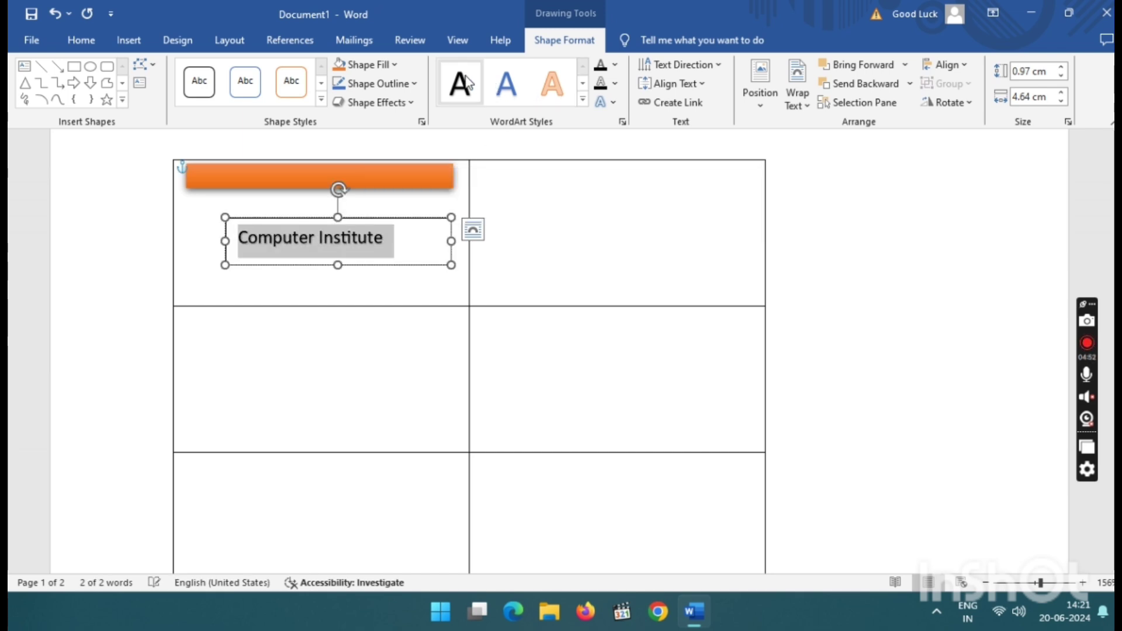
pyautogui.hotkey('ctrl', ']')
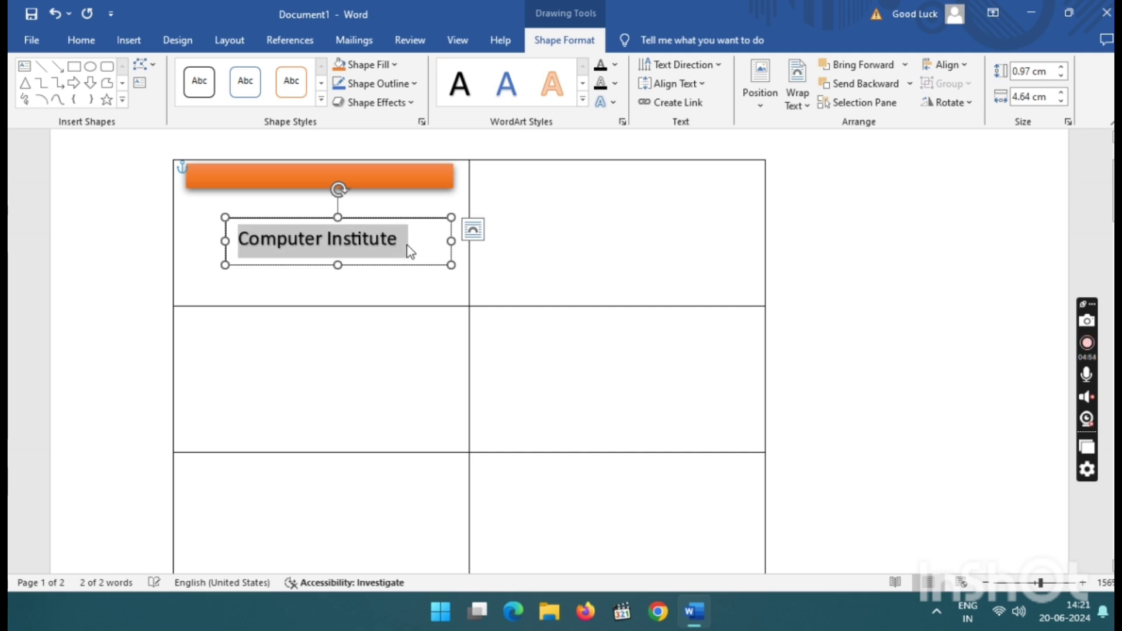
pyautogui.hotkey('ctrl', ']')
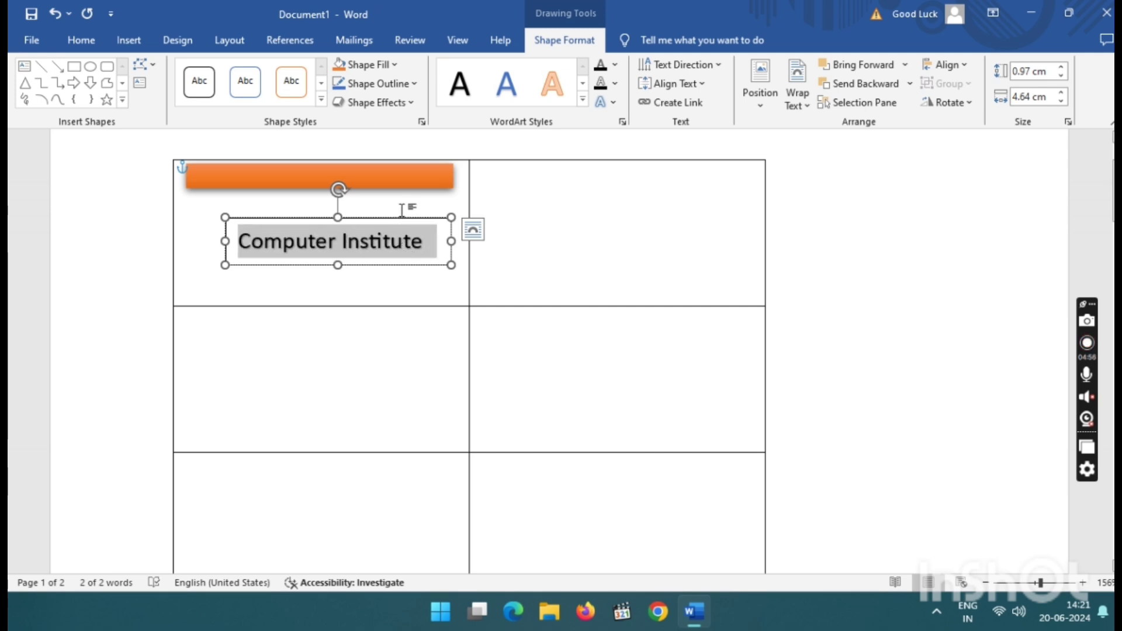
# Move the text box onto the orange bar and give it the transparent preset style with black text and no outline.
pyautogui.moveTo(393, 208); pyautogui.dragTo(393, 148)
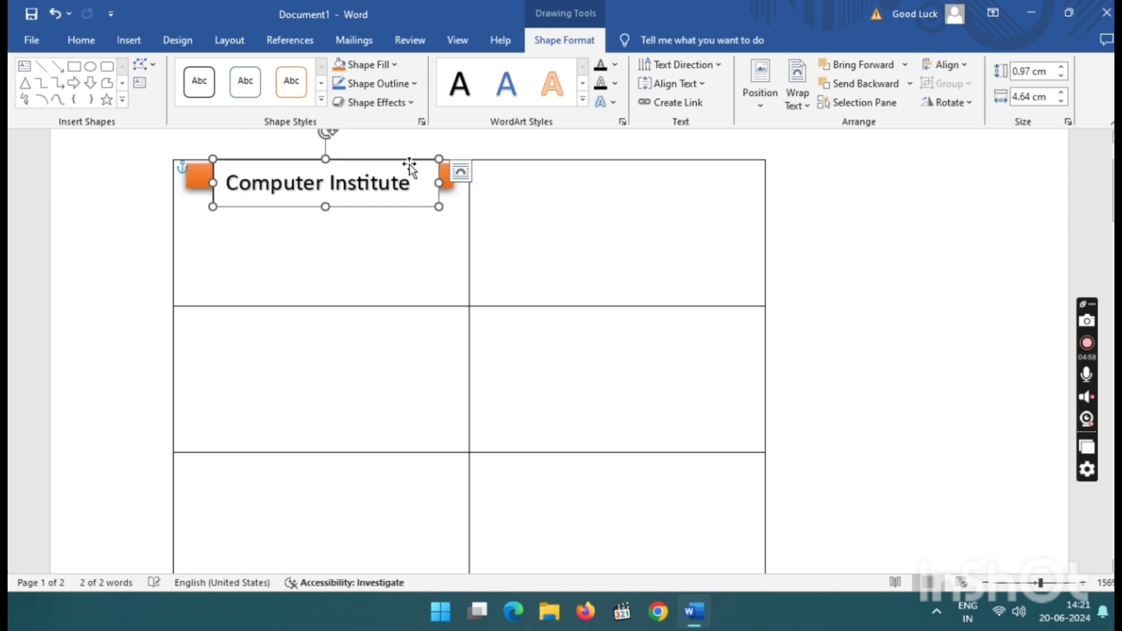
pyautogui.click(321, 100)
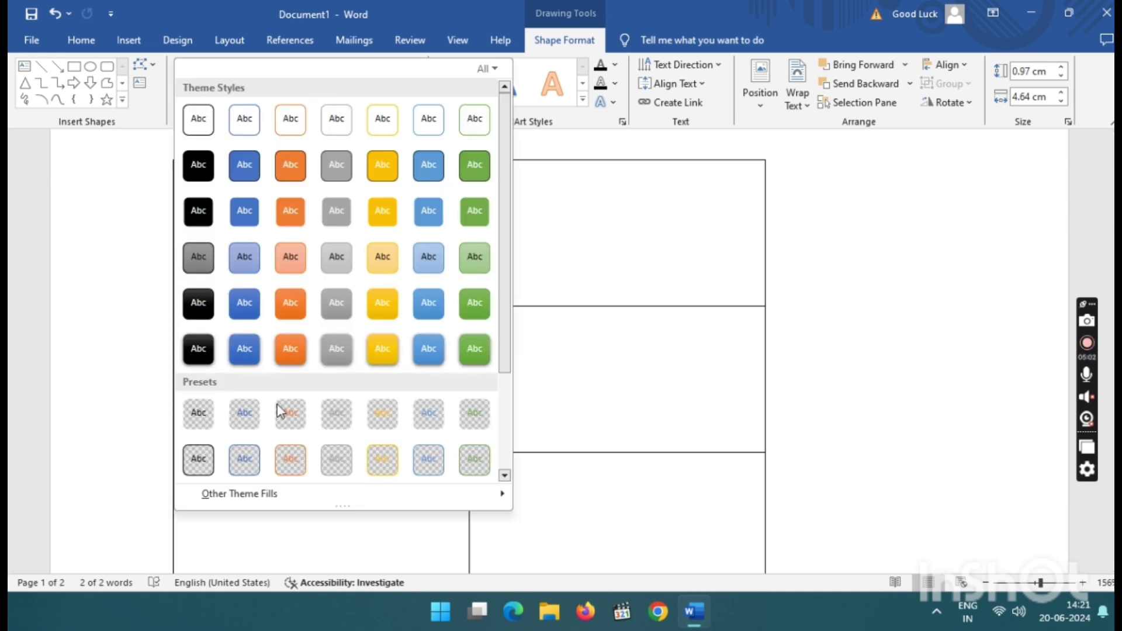
pyautogui.click(199, 414)
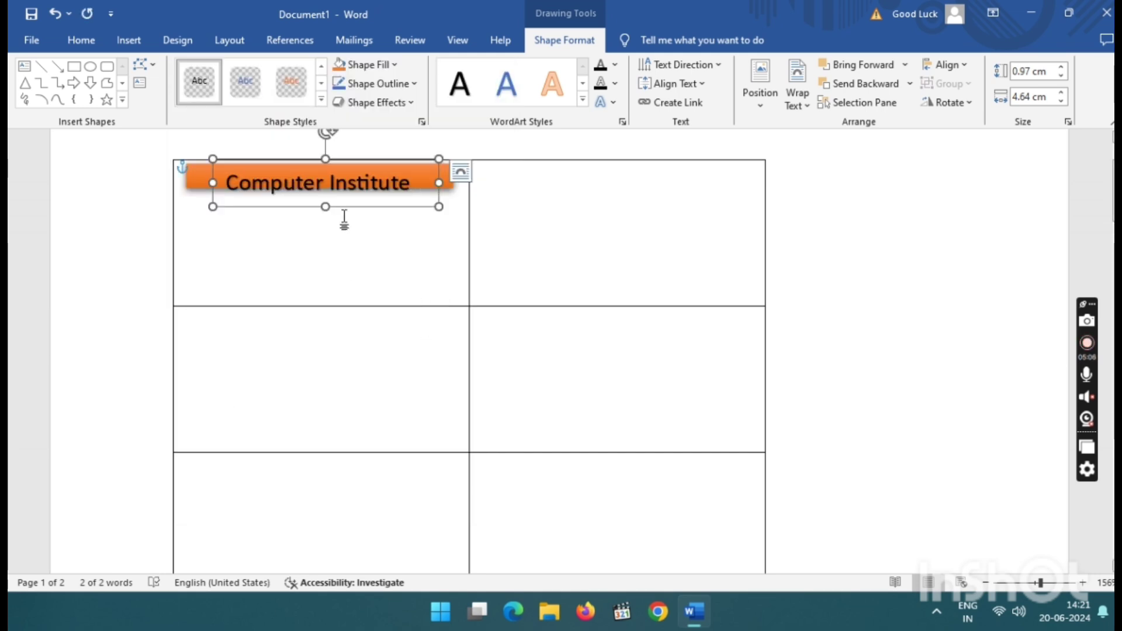
# Reduce the text box height to about 0.64 cm and its "Computer Institute" text to 10 pt.
pyautogui.moveTo(350, 206); pyautogui.dragTo(331, 175)
pyautogui.tripleClick(335, 192)
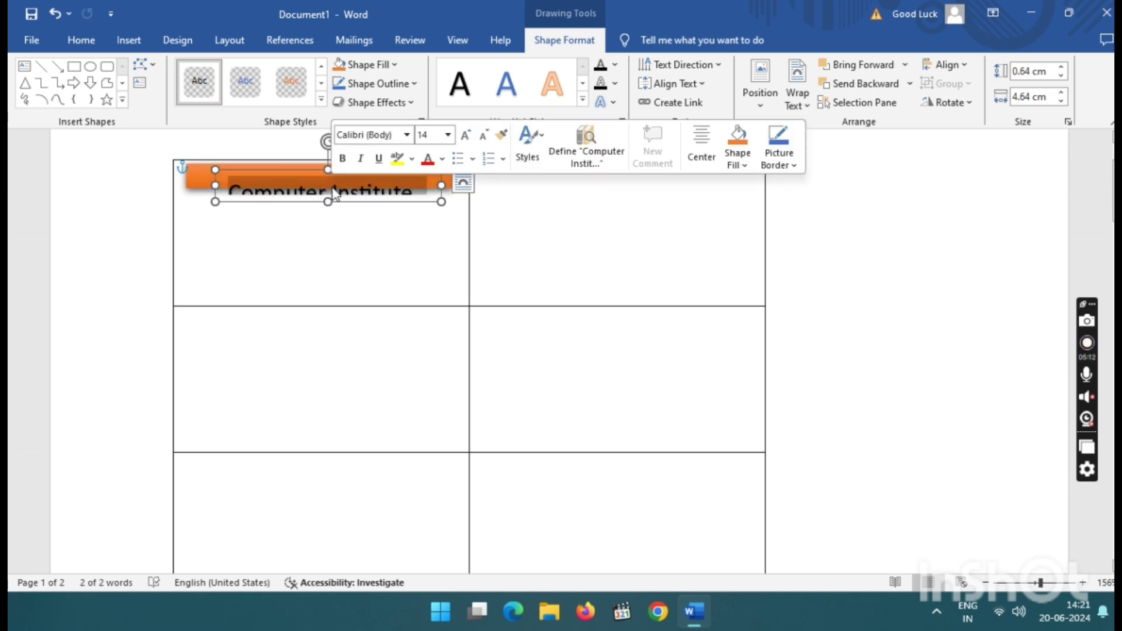
pyautogui.doubleClick(335, 193)
pyautogui.tripleClick(332, 194)
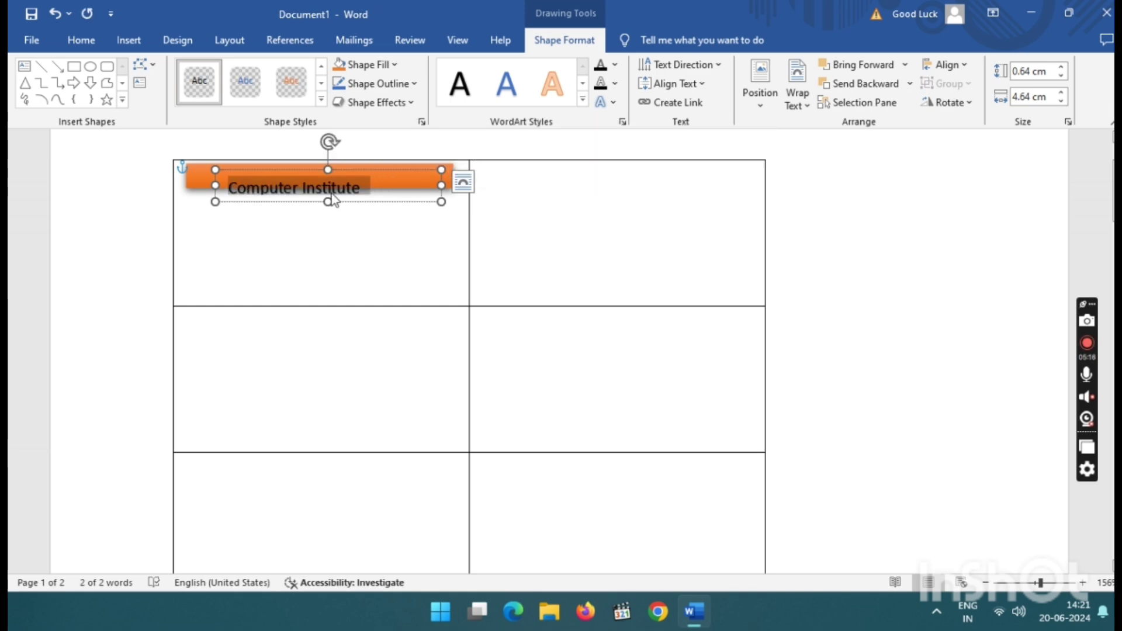
# Increase the text box height to about 0.71 cm and position it so its text is centred on the orange bar.
pyautogui.moveTo(368, 169); pyautogui.dragTo(395, 153)
pyautogui.moveTo(350, 191); pyautogui.dragTo(351, 194)
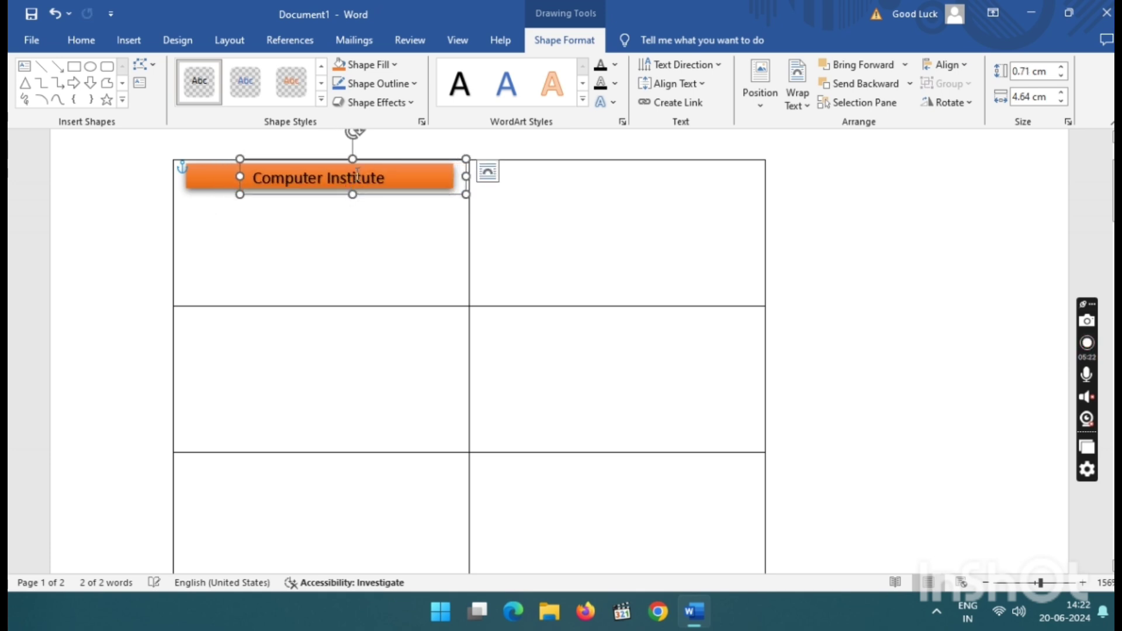
pyautogui.hotkey('ctrl', 'z')
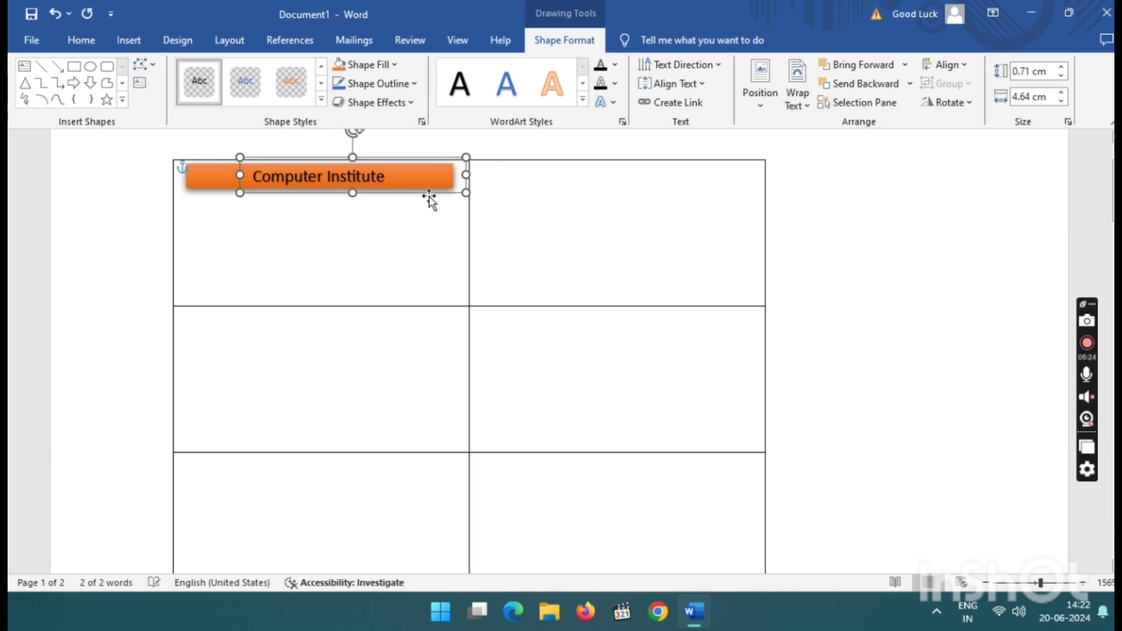
pyautogui.moveTo(429, 197); pyautogui.dragTo(430, 200)
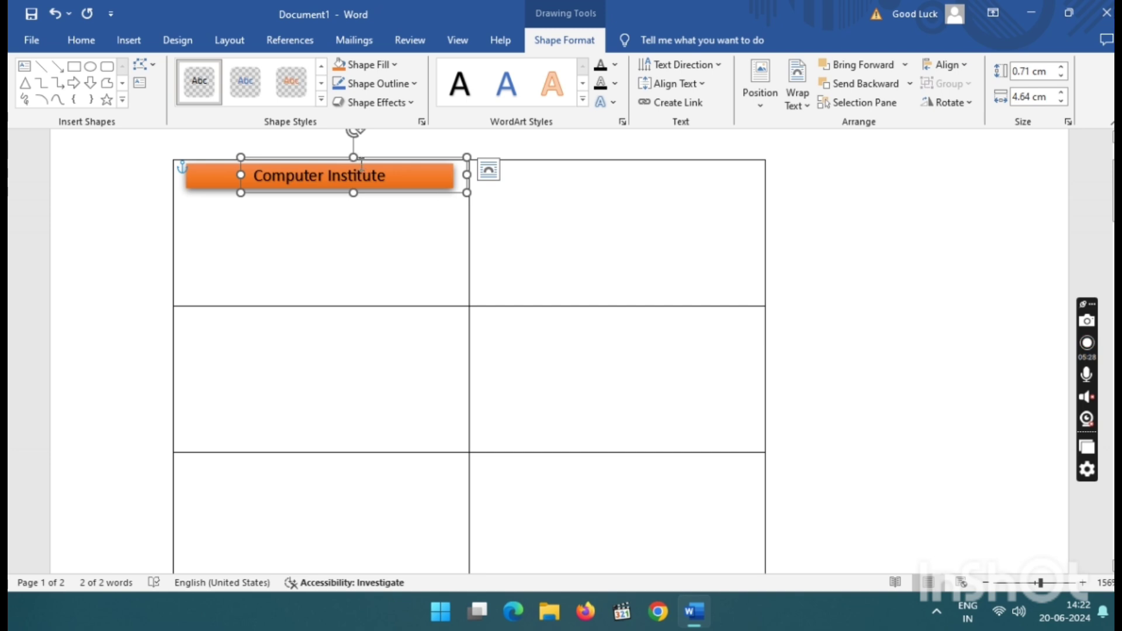
# Change the font colour of the "Computer Institute" header text to the standard yellow.
pyautogui.tripleClick(357, 174)
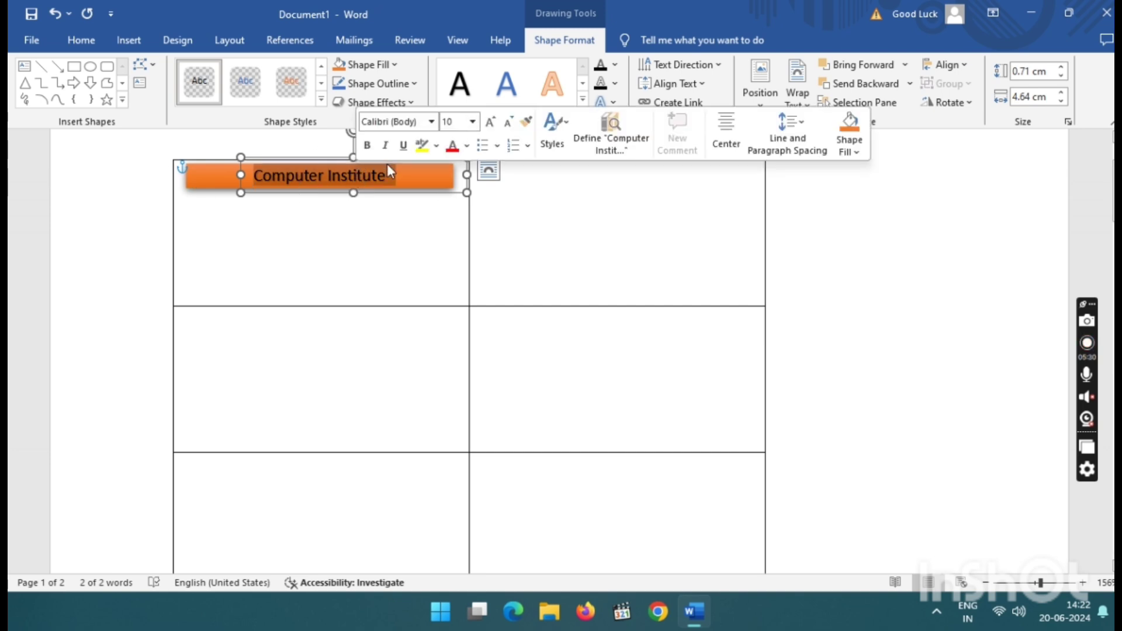
pyautogui.click(73, 40)
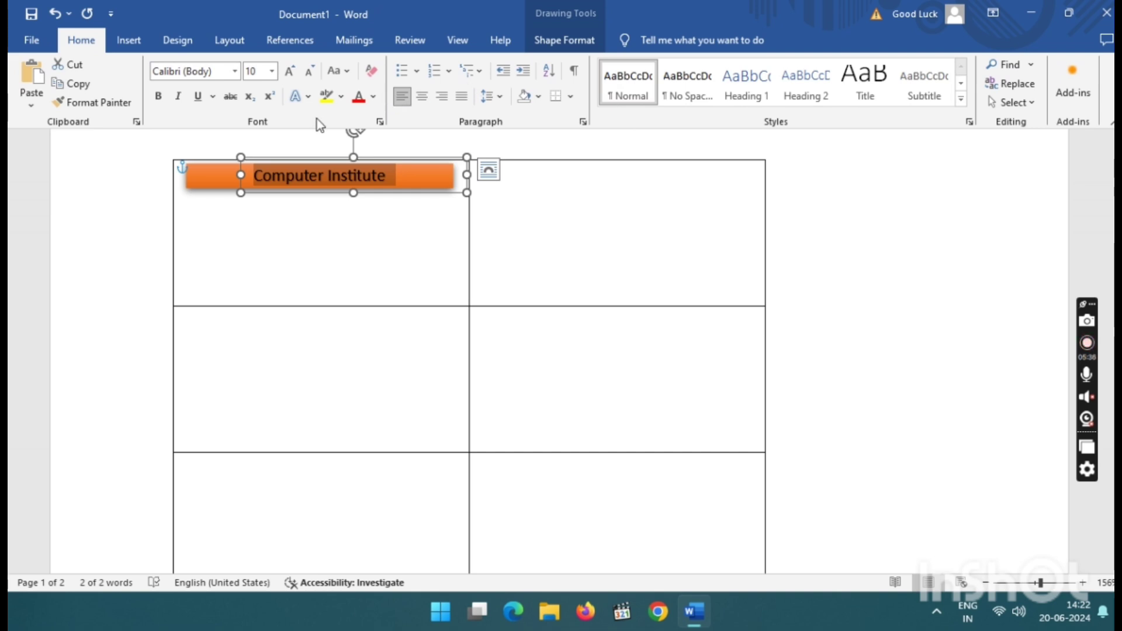
pyautogui.click(373, 96)
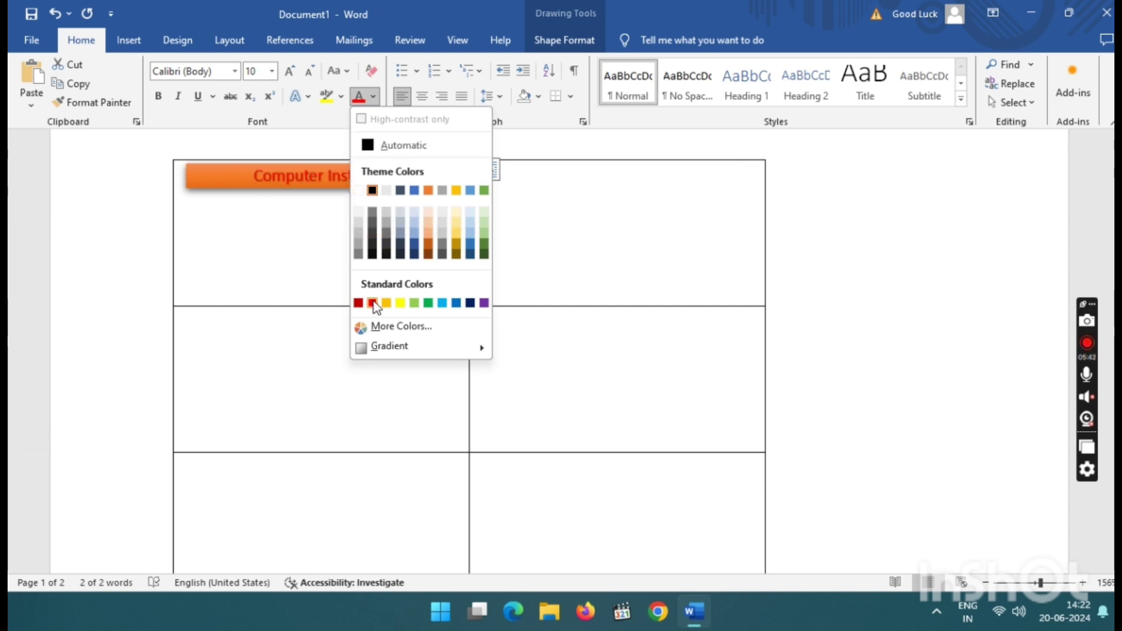
pyautogui.click(403, 300)
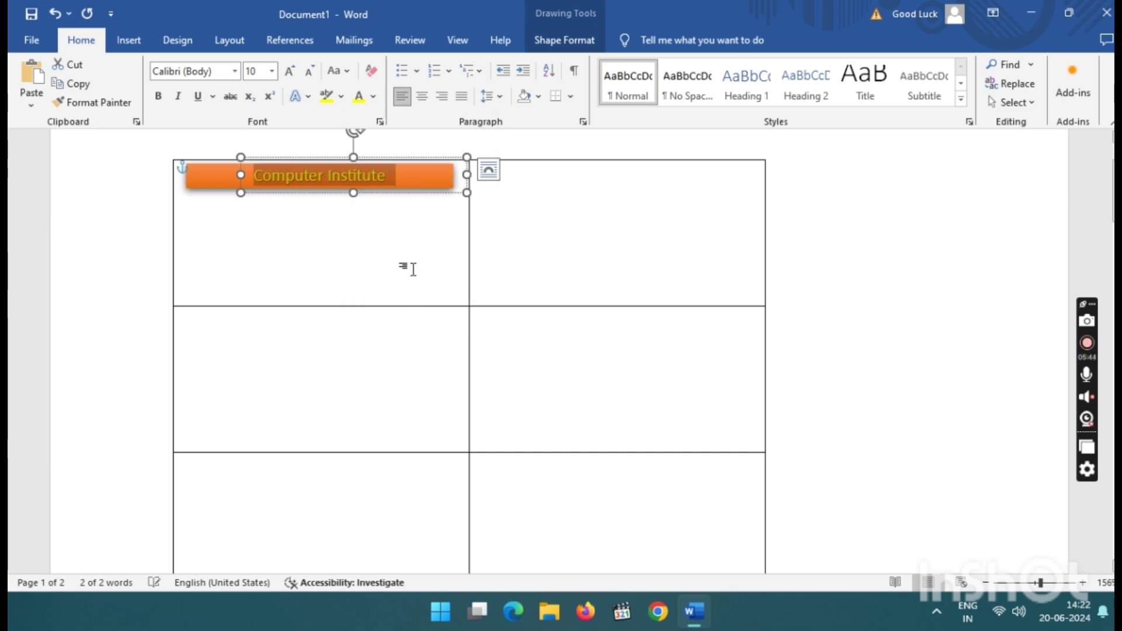
pyautogui.click(416, 254)
# Set the "Computer Institute" header text in the Algerian font.
pyautogui.click(349, 174)
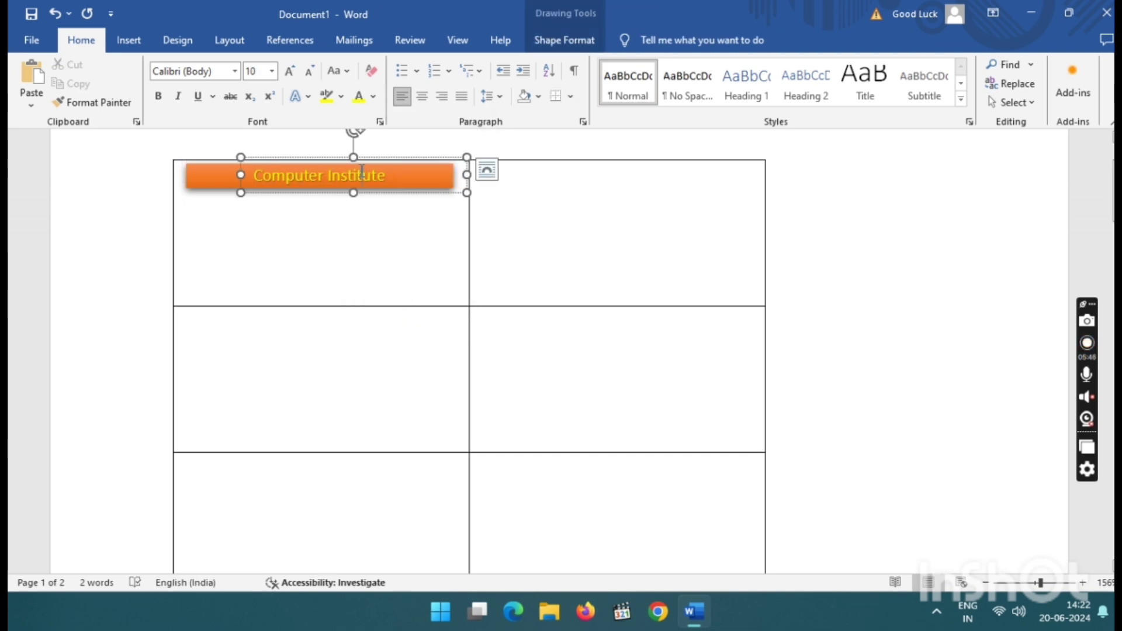
pyautogui.tripleClick(349, 170)
pyautogui.click(234, 71)
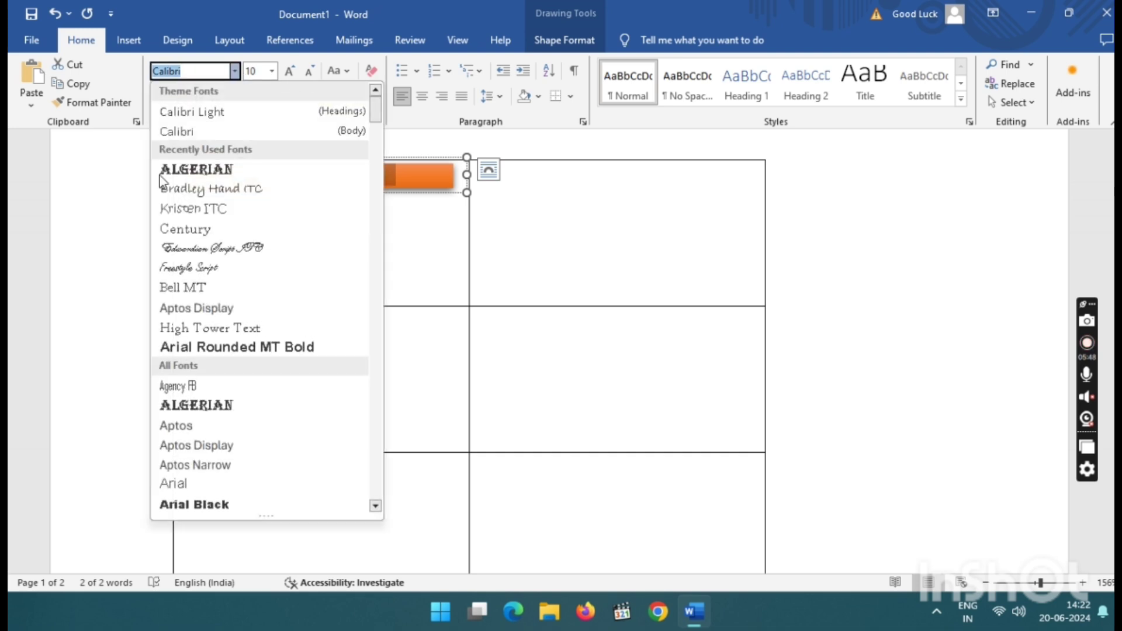
pyautogui.click(188, 174)
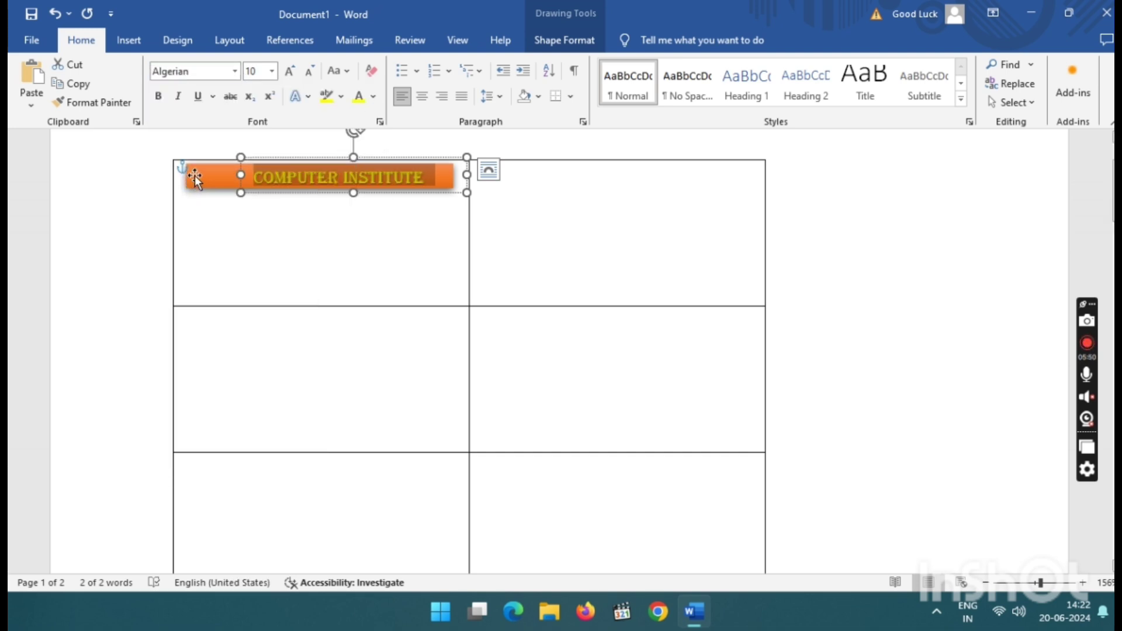
pyautogui.press('Right')
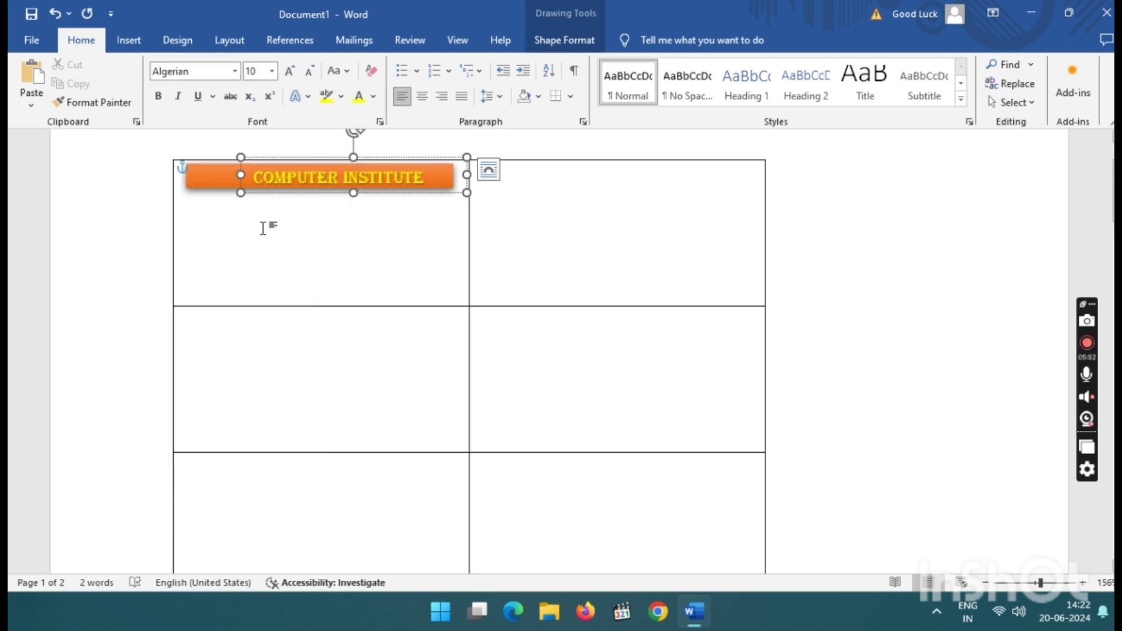
# Nudge the "Computer Institute" text box leftwards until its text is centred on the orange bar.
pyautogui.click(329, 192)
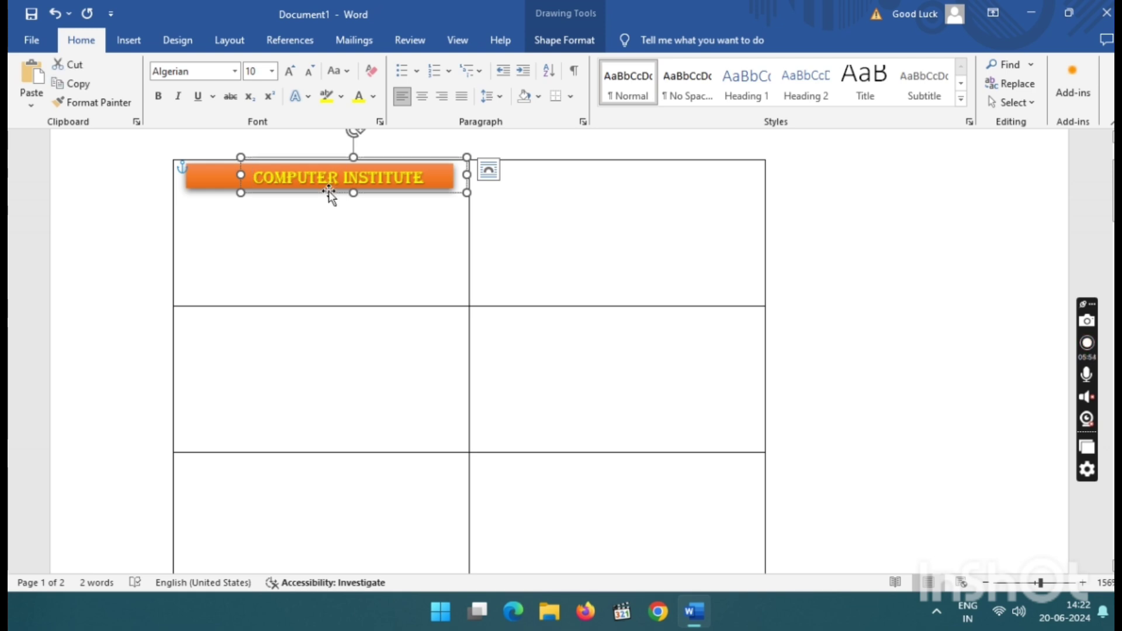
pyautogui.press('Left')
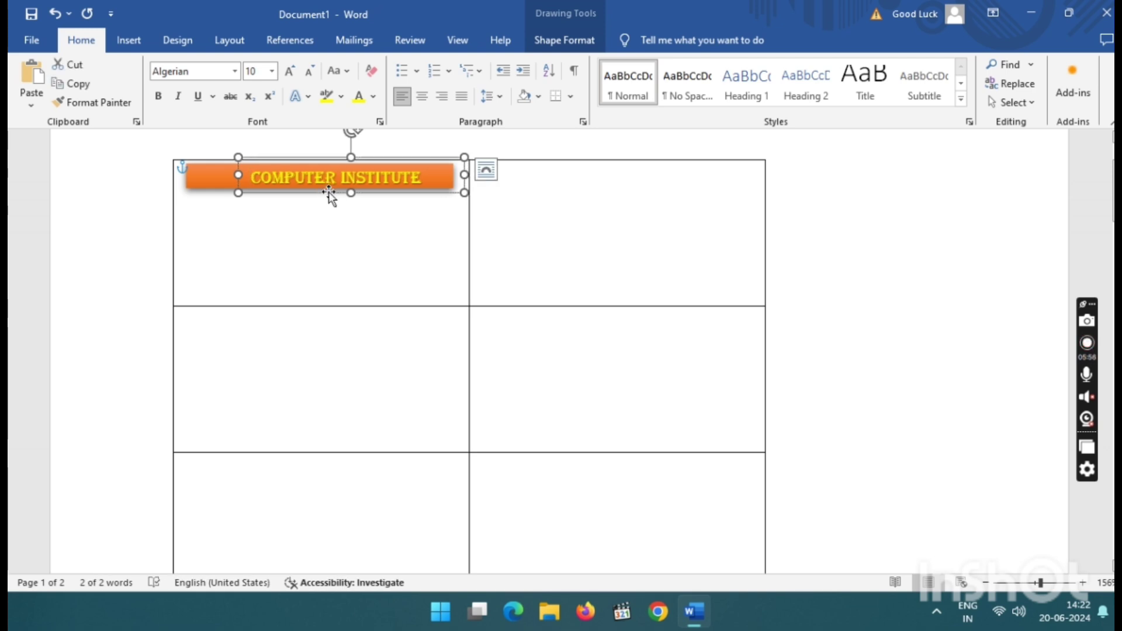
pyautogui.press('Left')
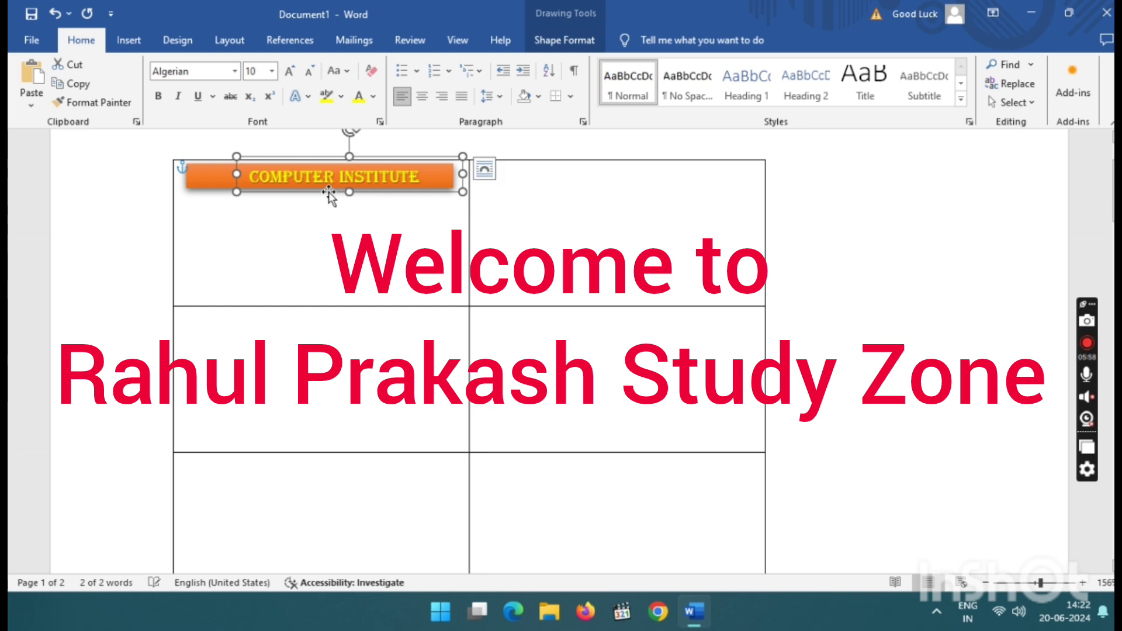
pyautogui.click(345, 216)
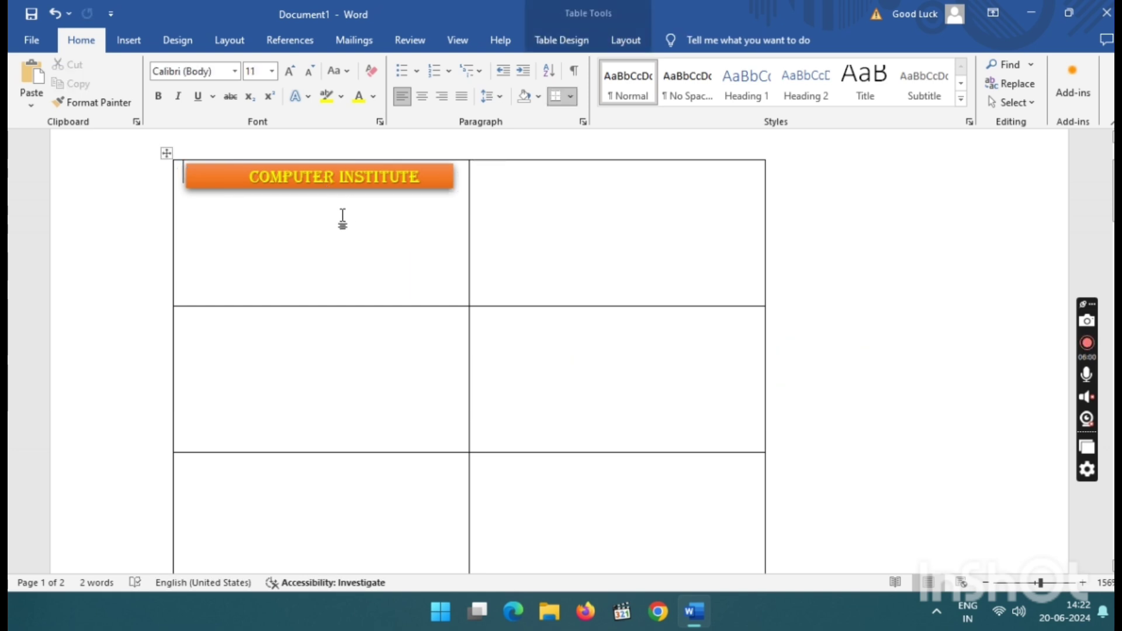
pyautogui.click(380, 176)
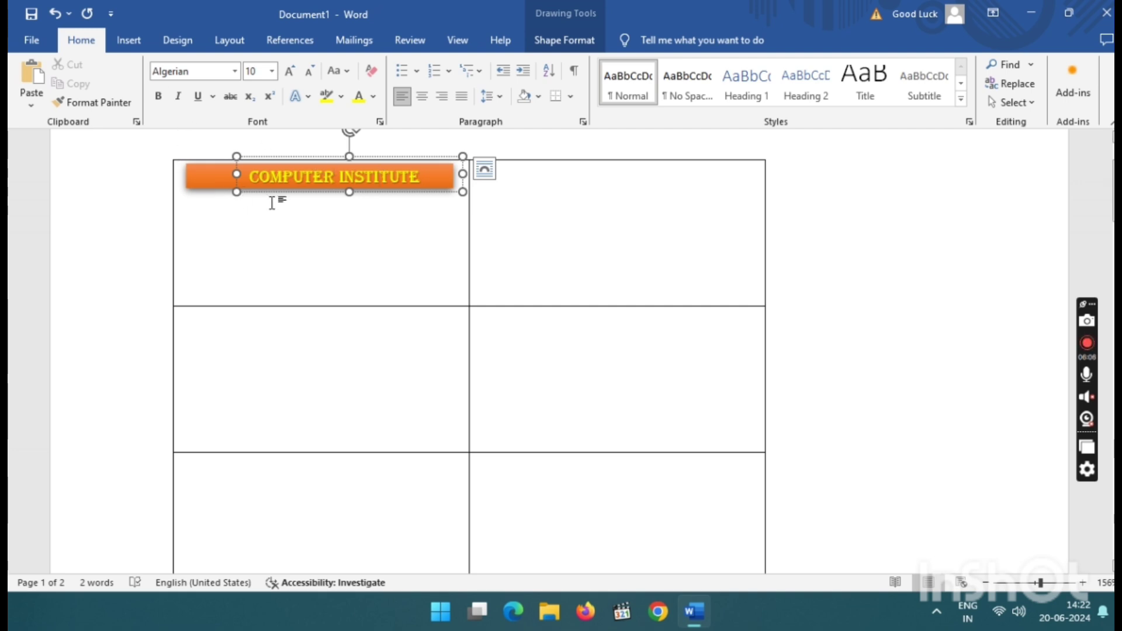
pyautogui.click(303, 233)
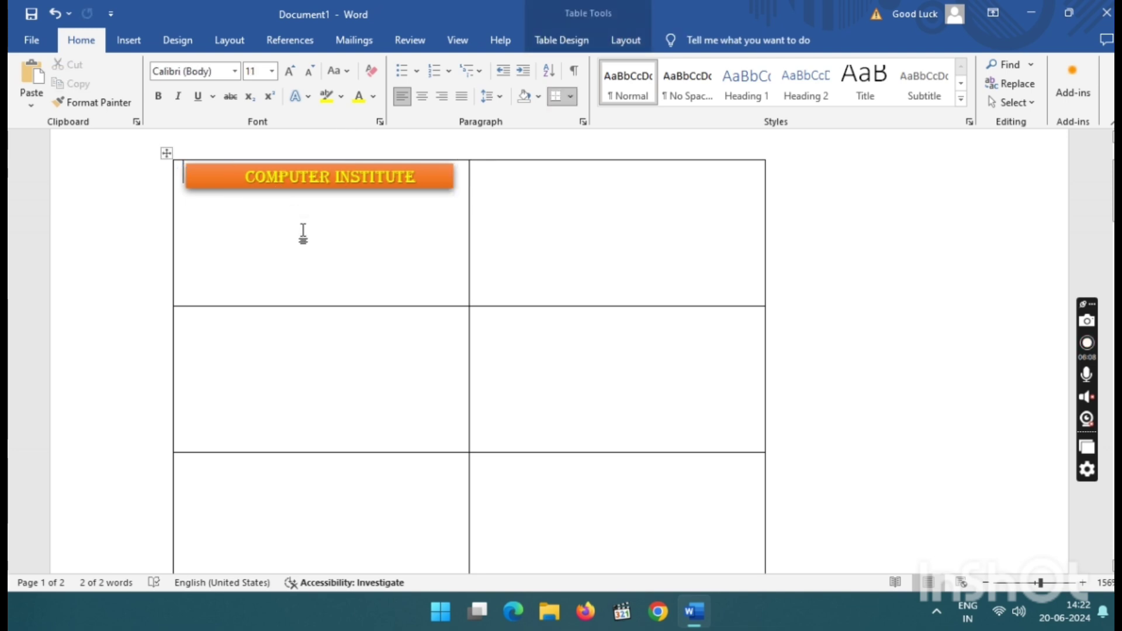
pyautogui.click(313, 193)
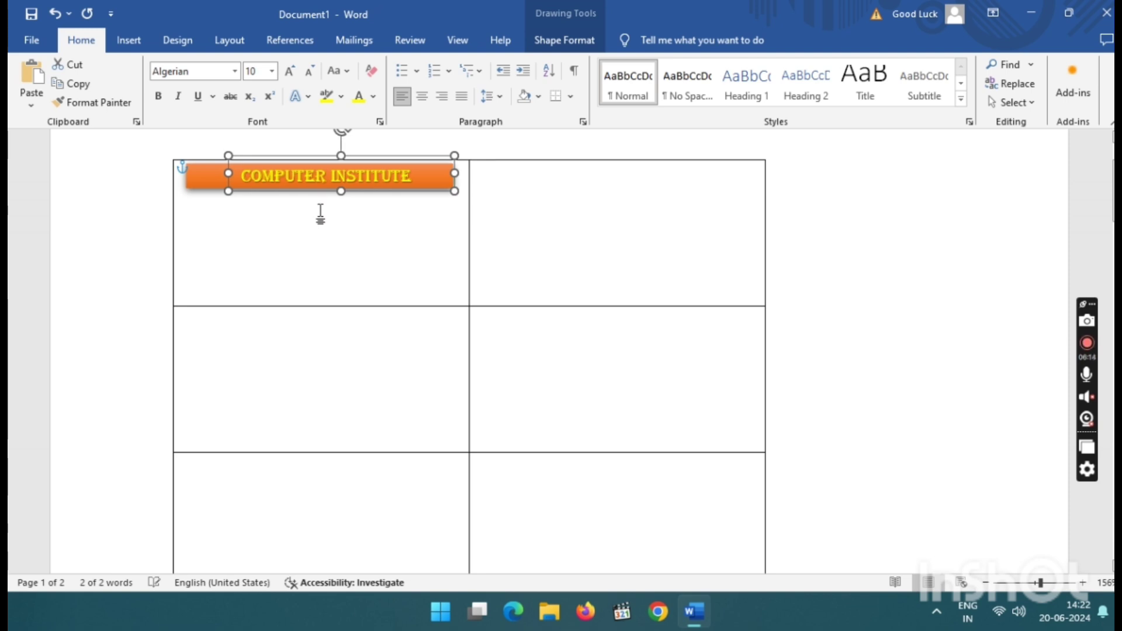
pyautogui.click(320, 214)
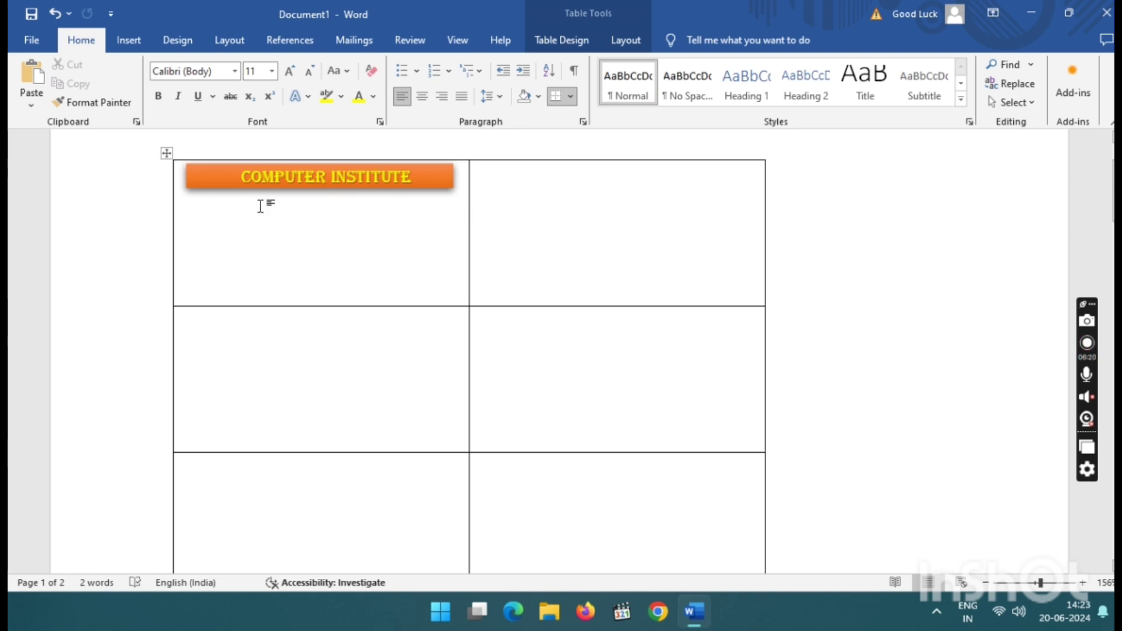
# Draw a photo placeholder rectangle about 2 cm high and 1.59 cm wide at the first card's right side, below the orange bar.
pyautogui.click(128, 40)
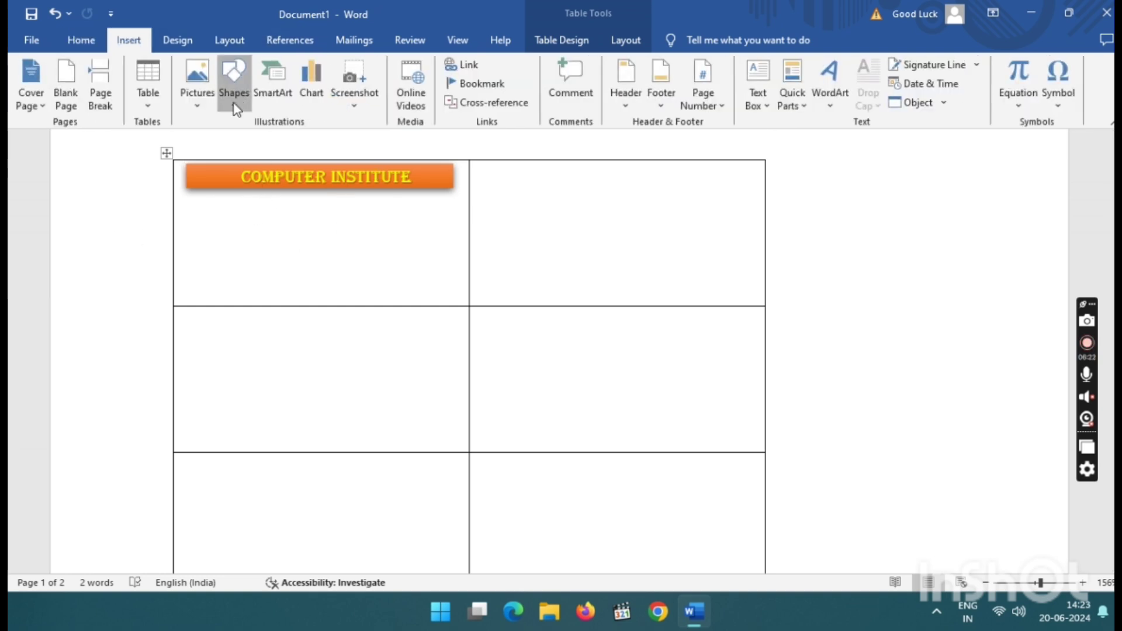
pyautogui.click(236, 92)
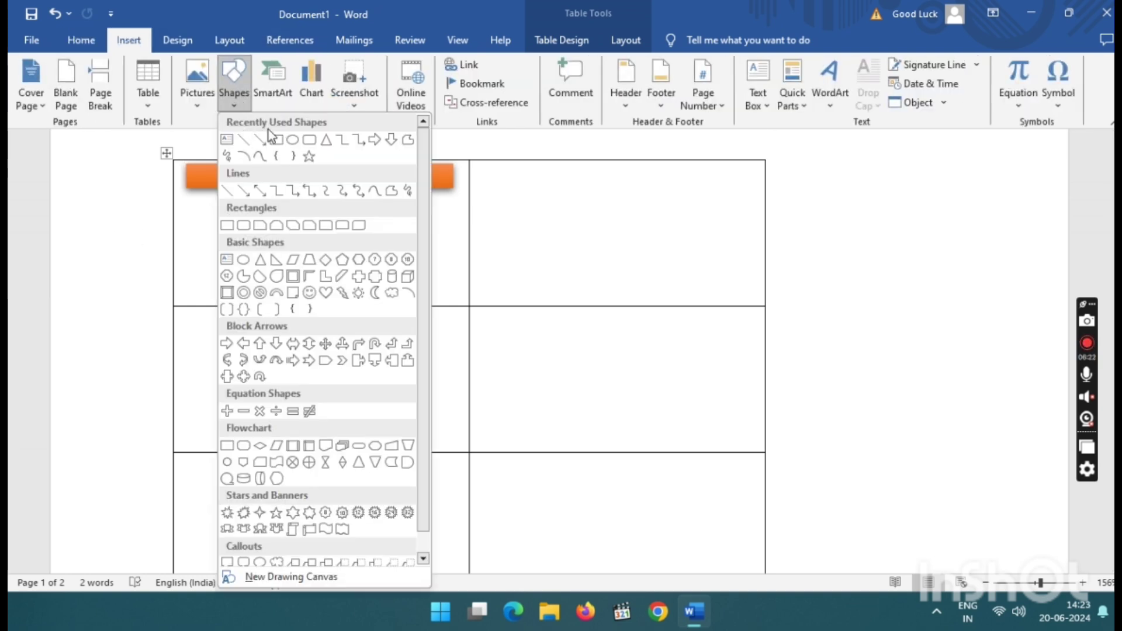
pyautogui.click(227, 226)
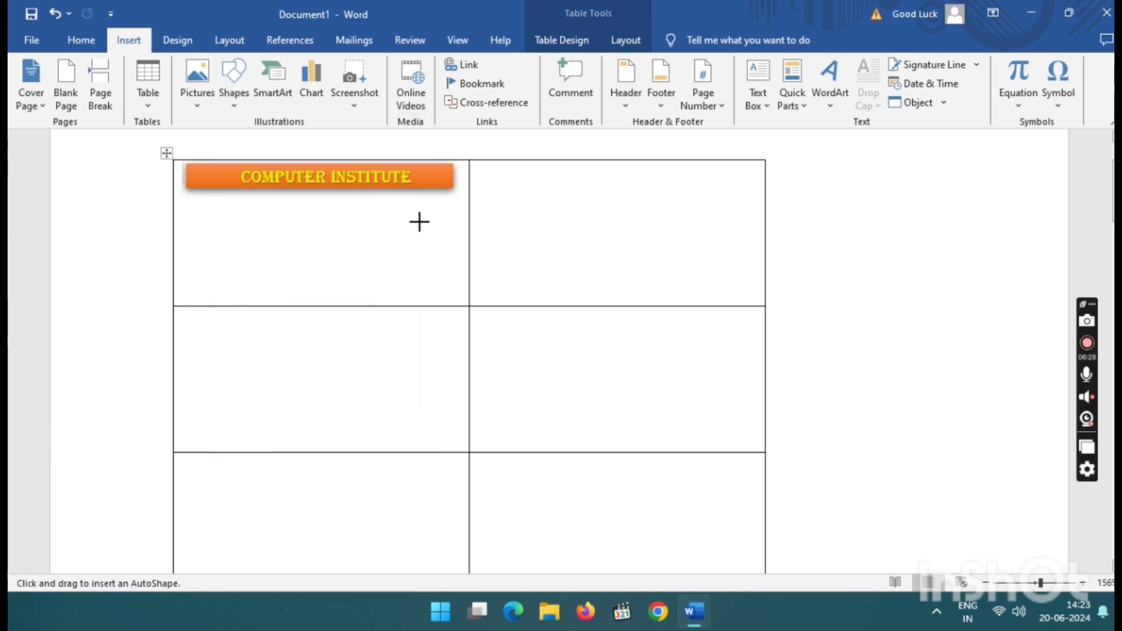
pyautogui.moveTo(373, 204); pyautogui.dragTo(449, 282)
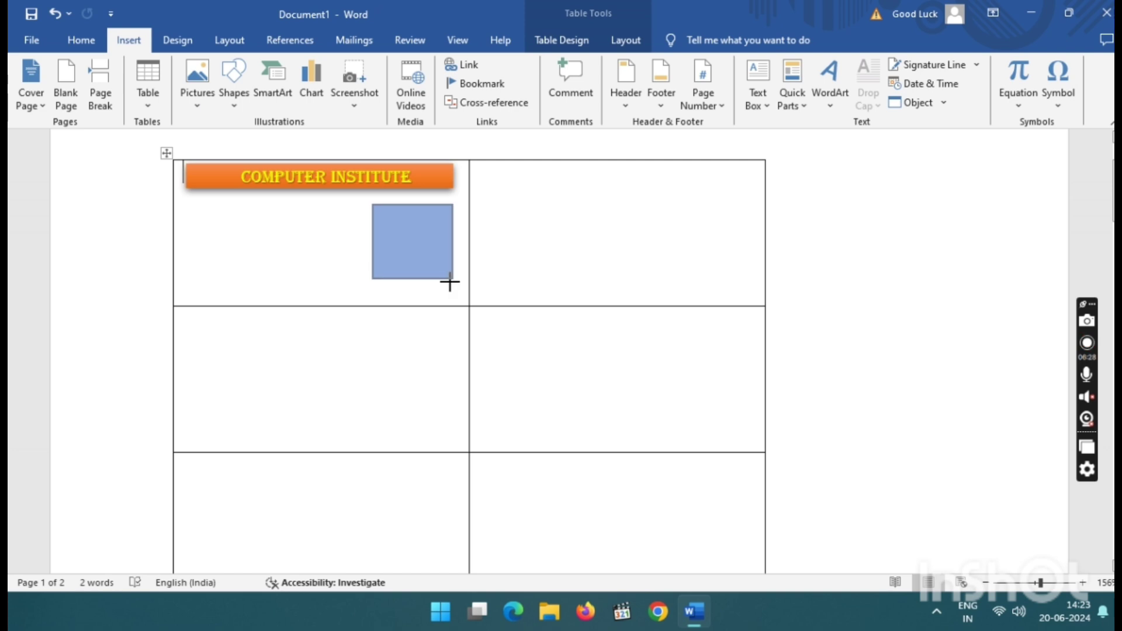
pyautogui.moveTo(449, 282); pyautogui.dragTo(451, 282)
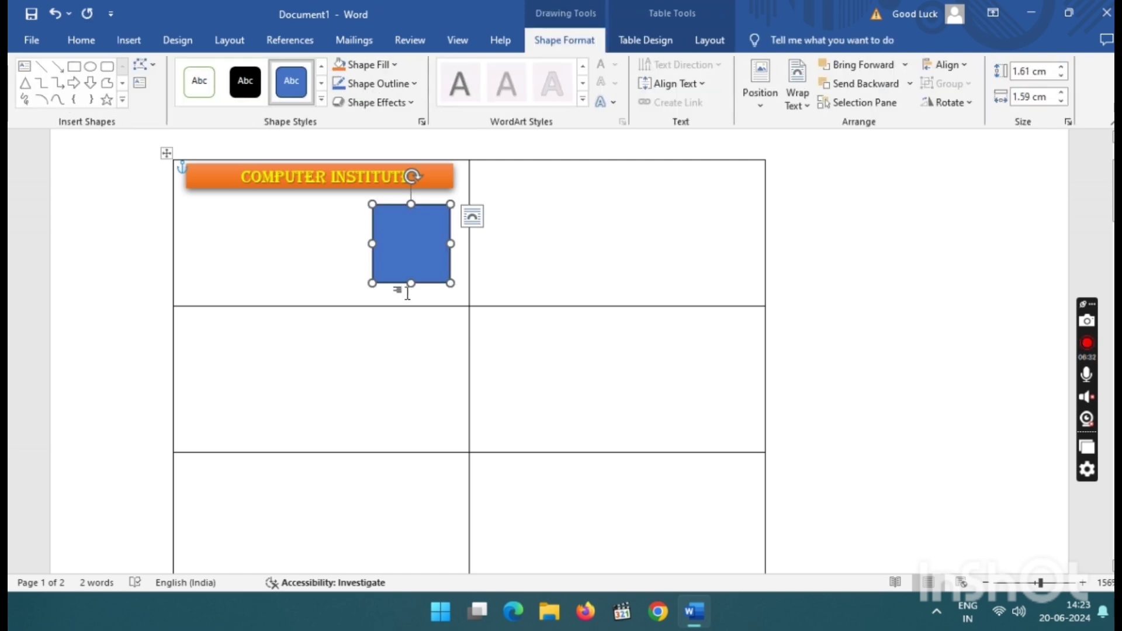
pyautogui.moveTo(417, 257); pyautogui.dragTo(415, 300)
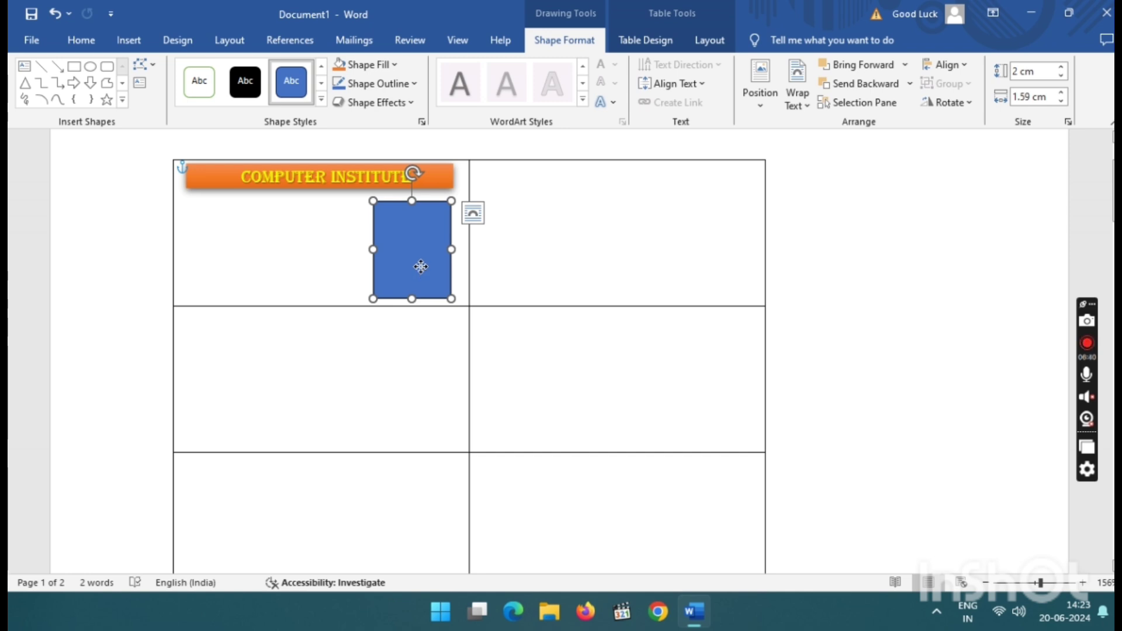
pyautogui.moveTo(420, 266); pyautogui.dragTo(424, 261)
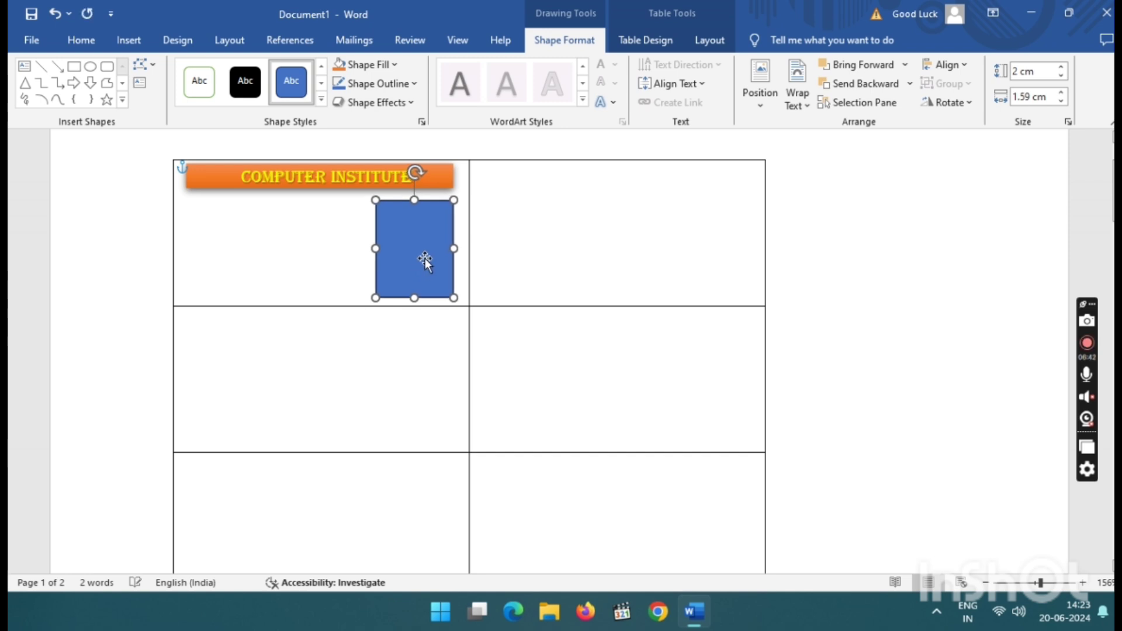
# Enter the labels "Name:", "Course:", "Village:" and "Code:" on separate lines beside the blue rectangle in the first card.
pyautogui.click(225, 209)
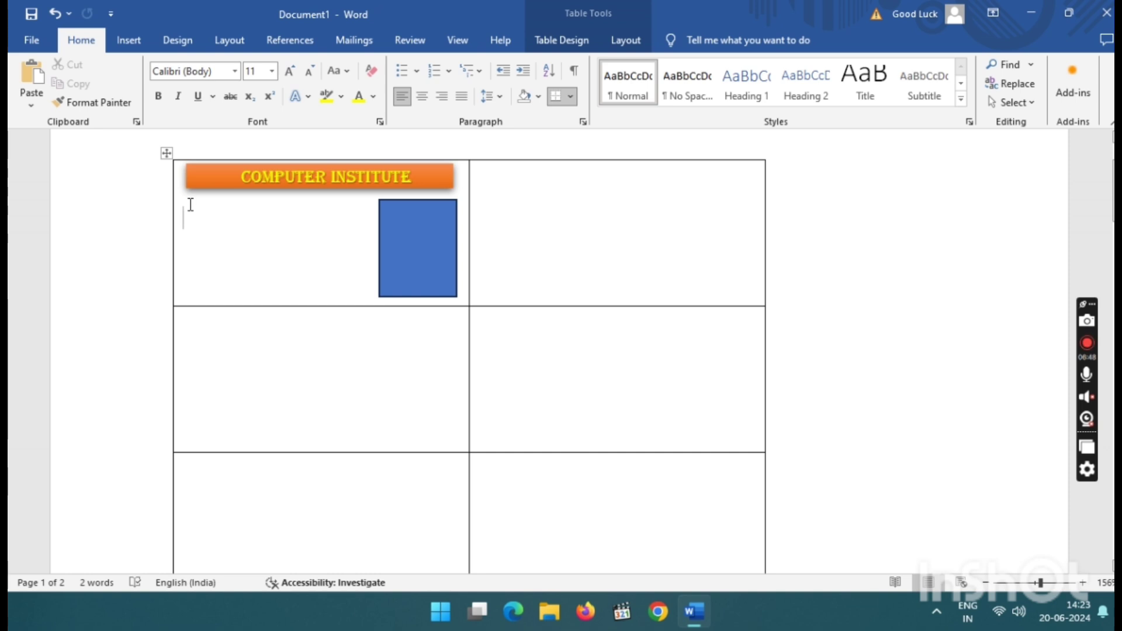
pyautogui.write('Name')
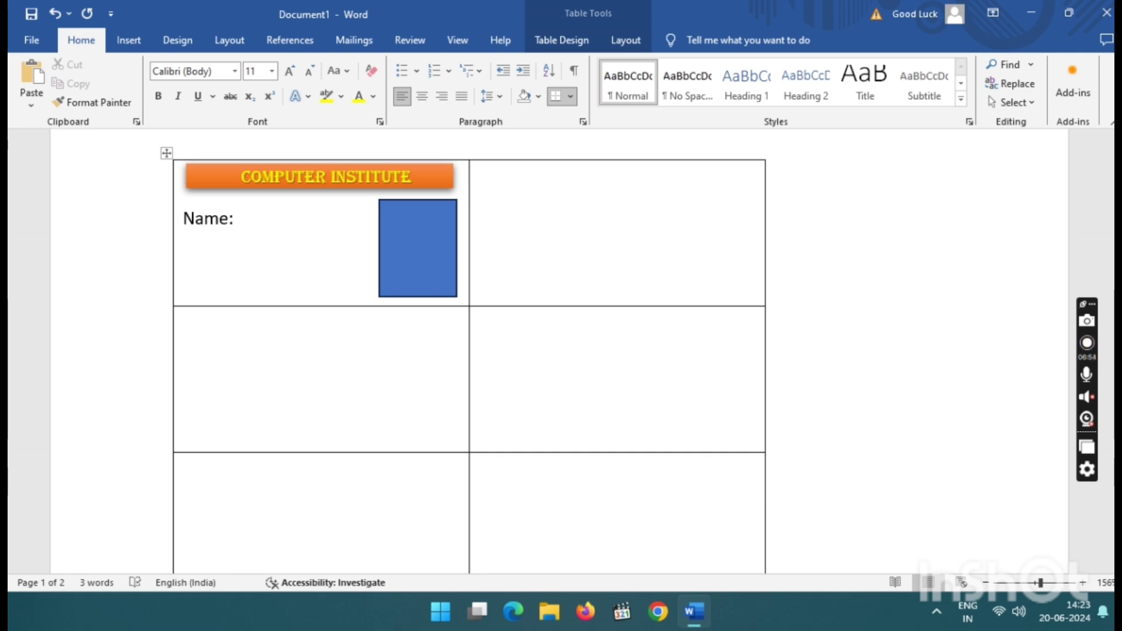
pyautogui.write(':')
pyautogui.press('Return')
pyautogui.write('Course: V')
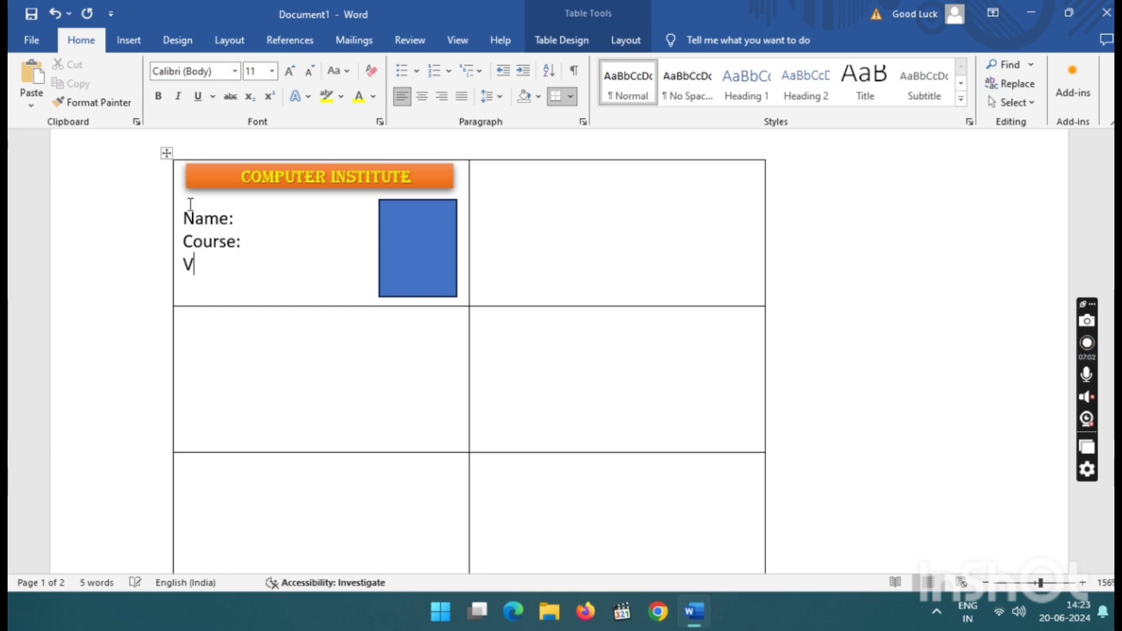
pyautogui.write('illage: ')
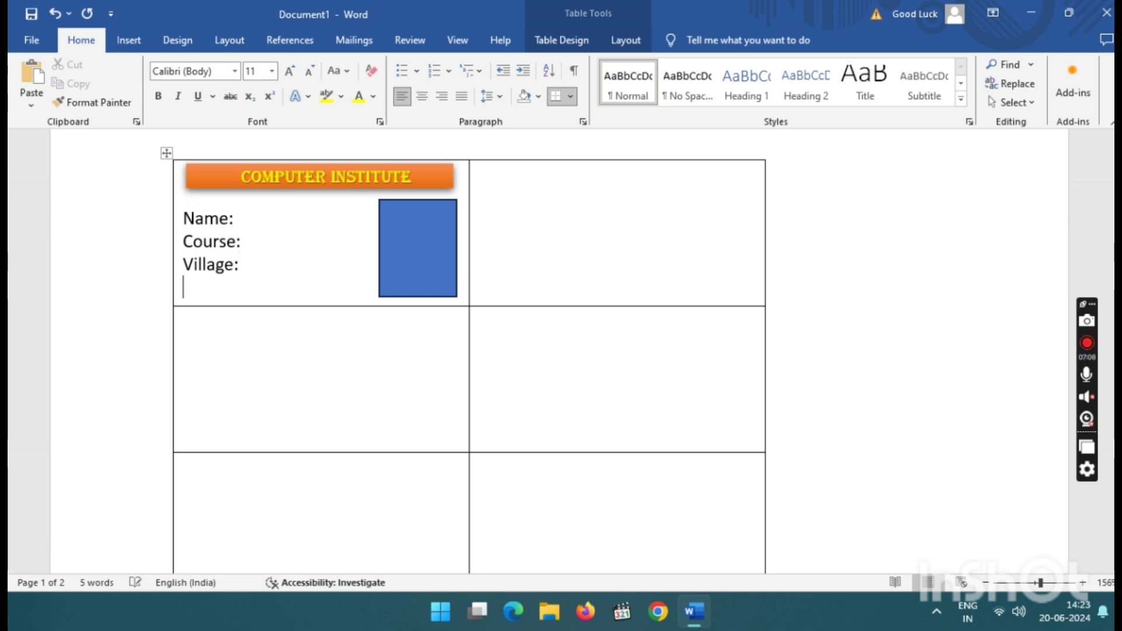
pyautogui.write('Code:')
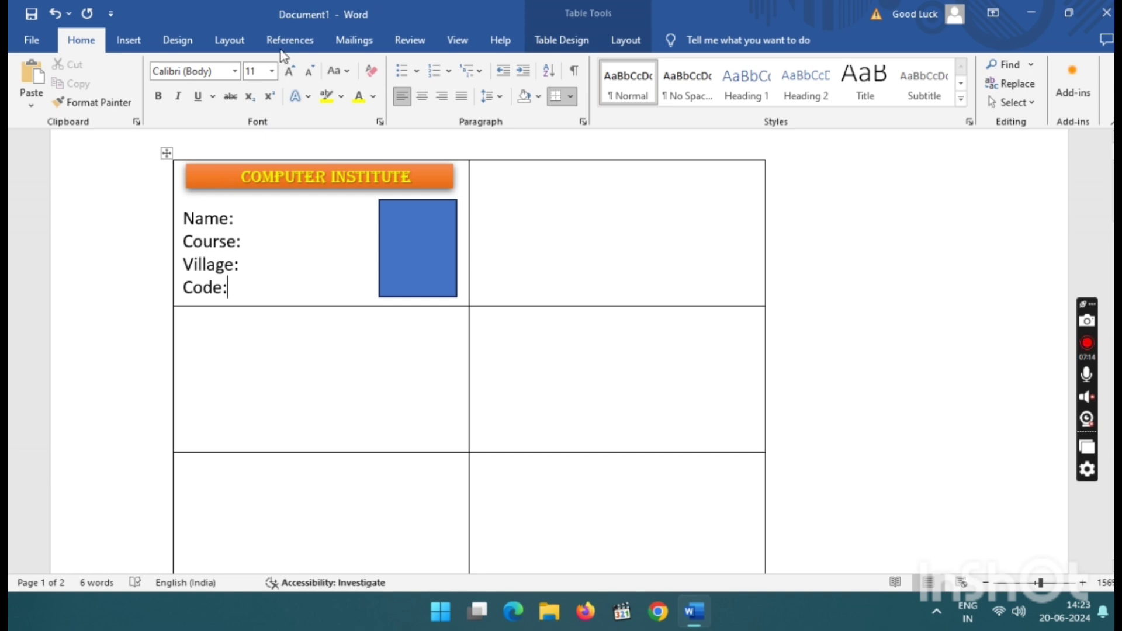
# Start a Labels mail merge using the Microsoft 30 Per Page label product.
pyautogui.click(292, 41)
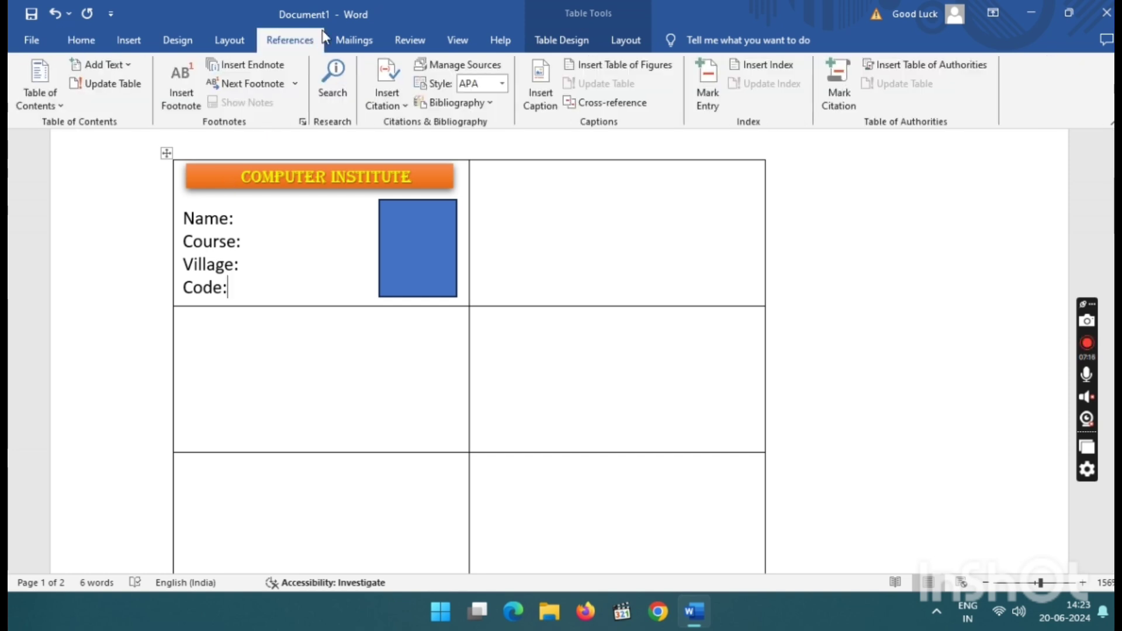
pyautogui.click(354, 40)
pyautogui.click(132, 99)
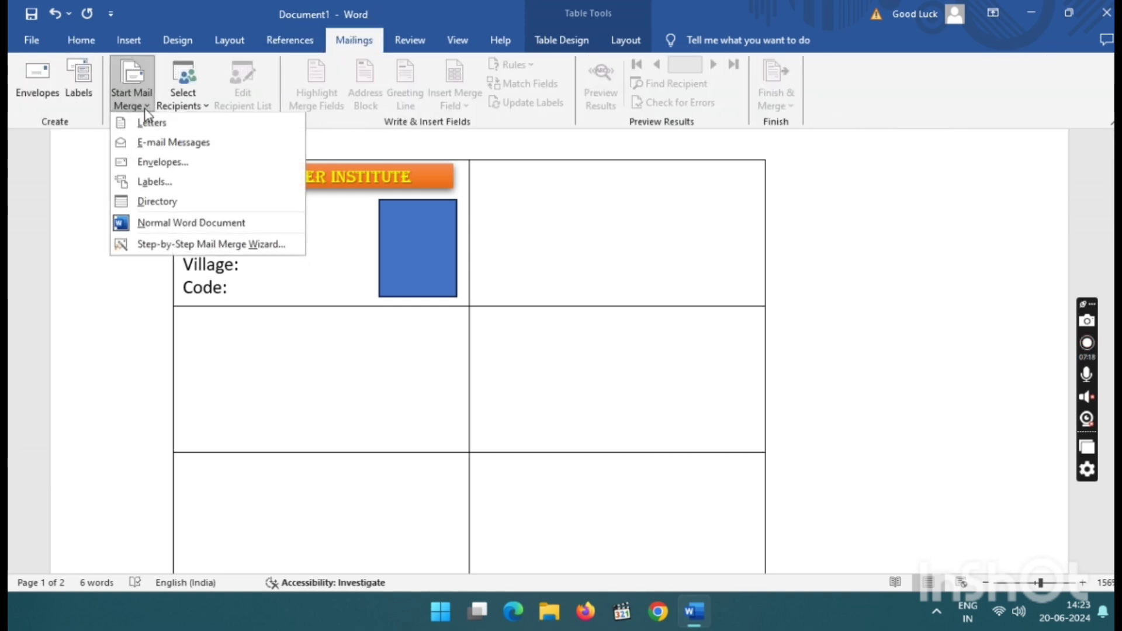
pyautogui.click(150, 182)
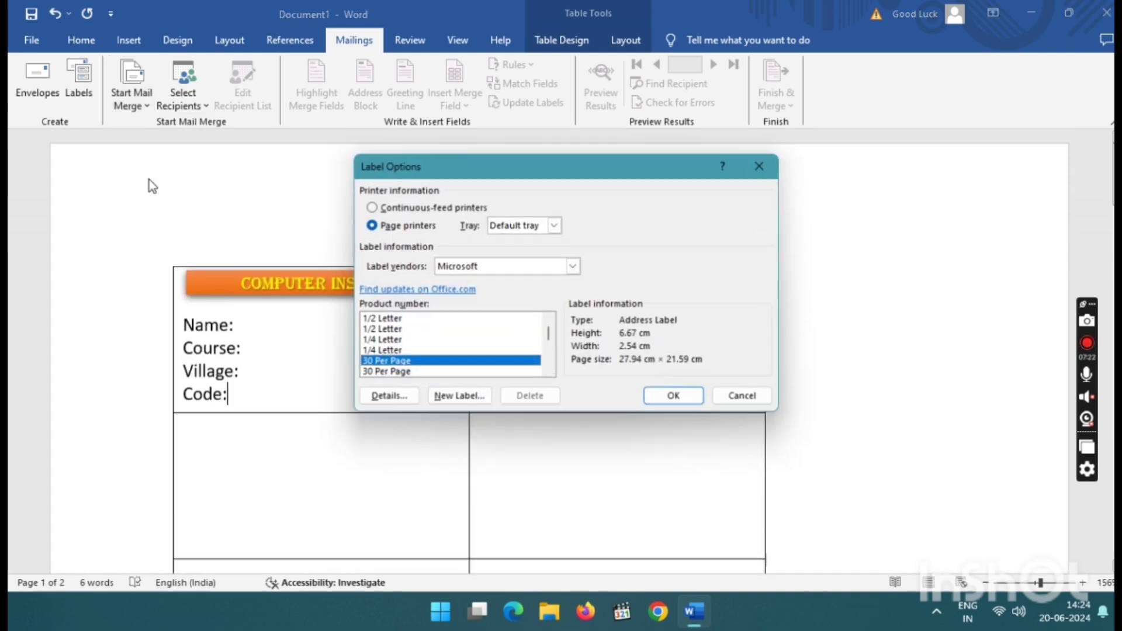
pyautogui.click(675, 397)
pyautogui.click(552, 353)
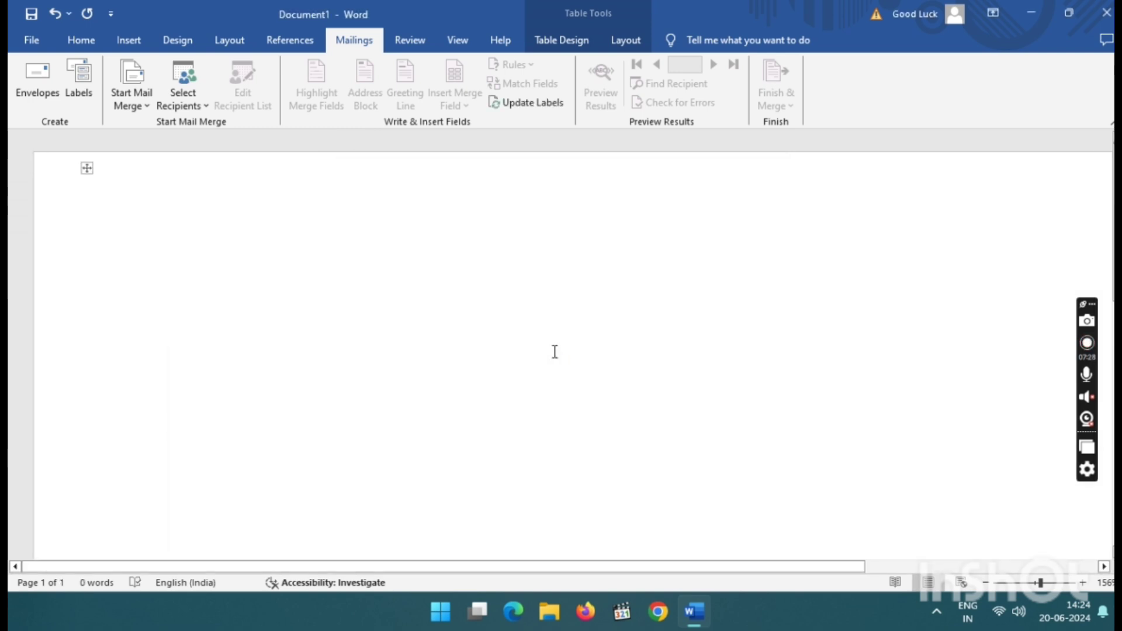
# Undo the blank label layout to restore the card table, and update the labels to copy the first card's design into every cell.
pyautogui.hotkey('ctrl', 'z')
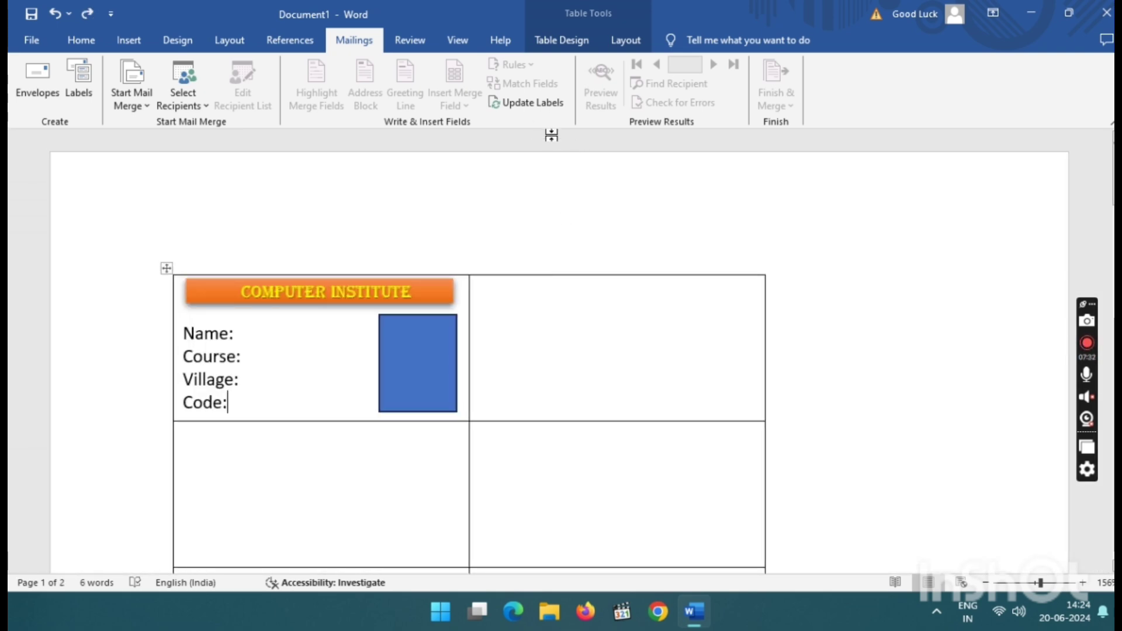
pyautogui.click(522, 107)
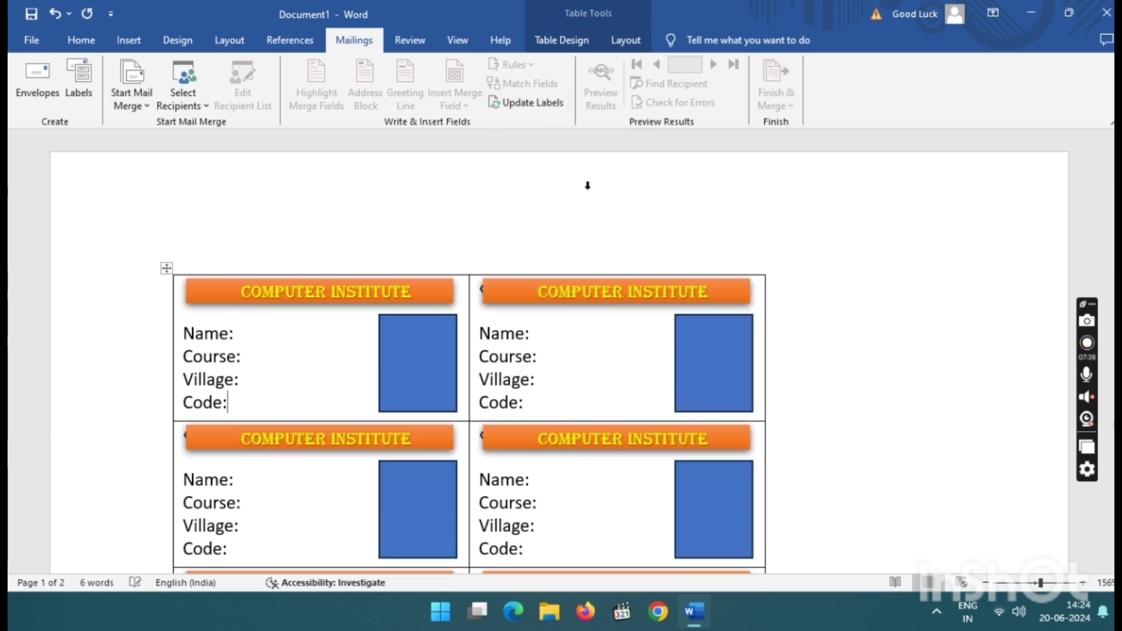
pyautogui.scroll(-5, 641, 282)
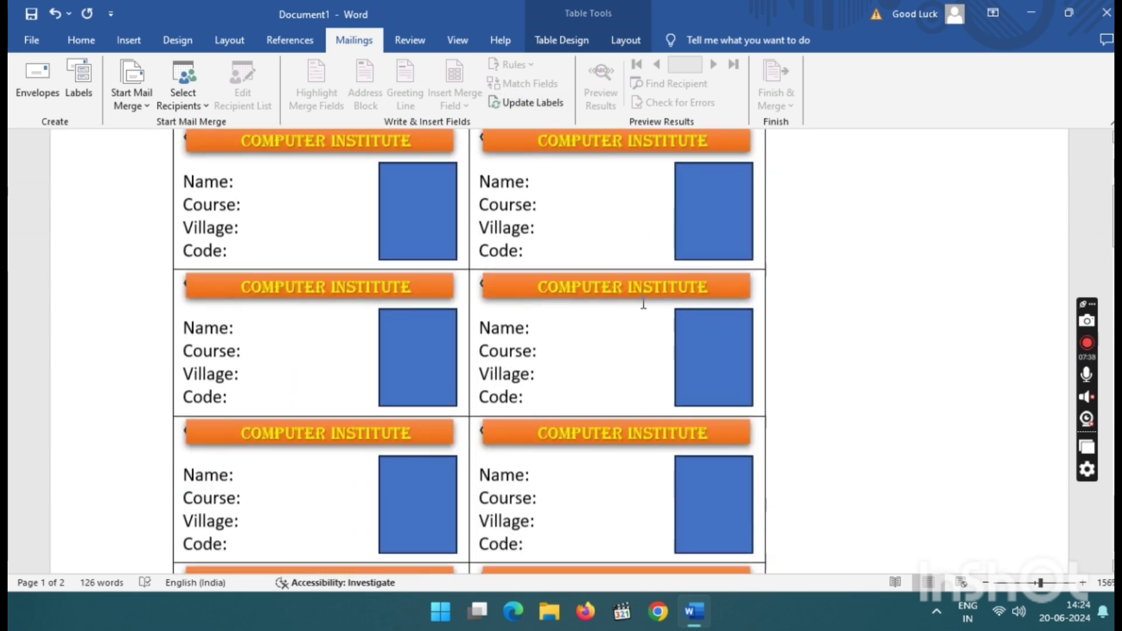
pyautogui.scroll(-8, 643, 302)
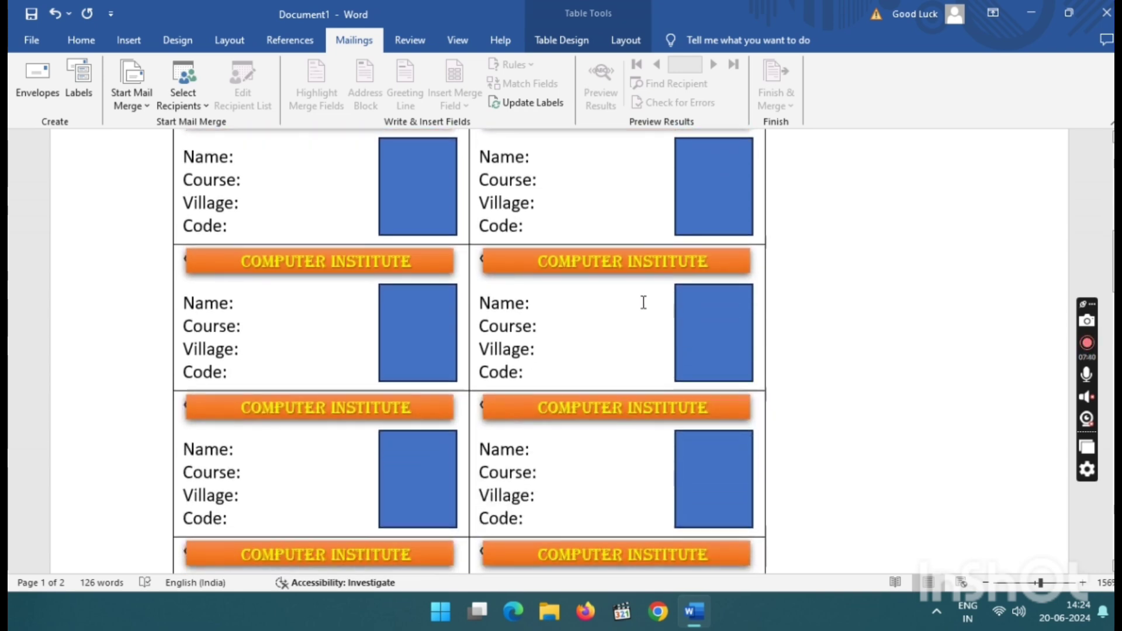
pyautogui.scroll(10, 643, 302)
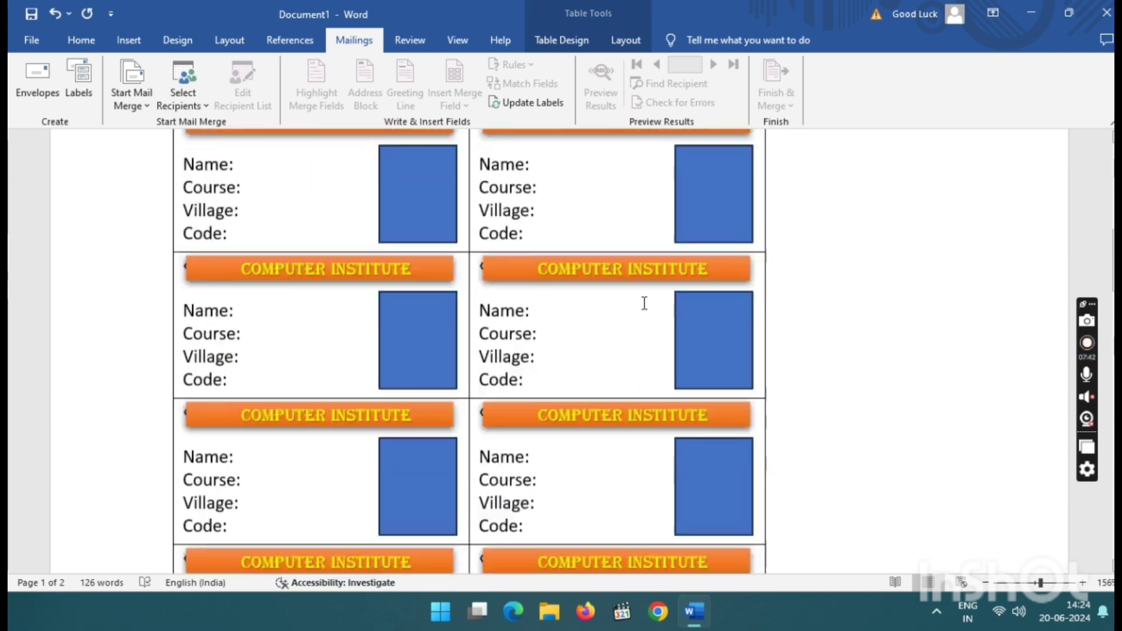
pyautogui.scroll(-4, 643, 302)
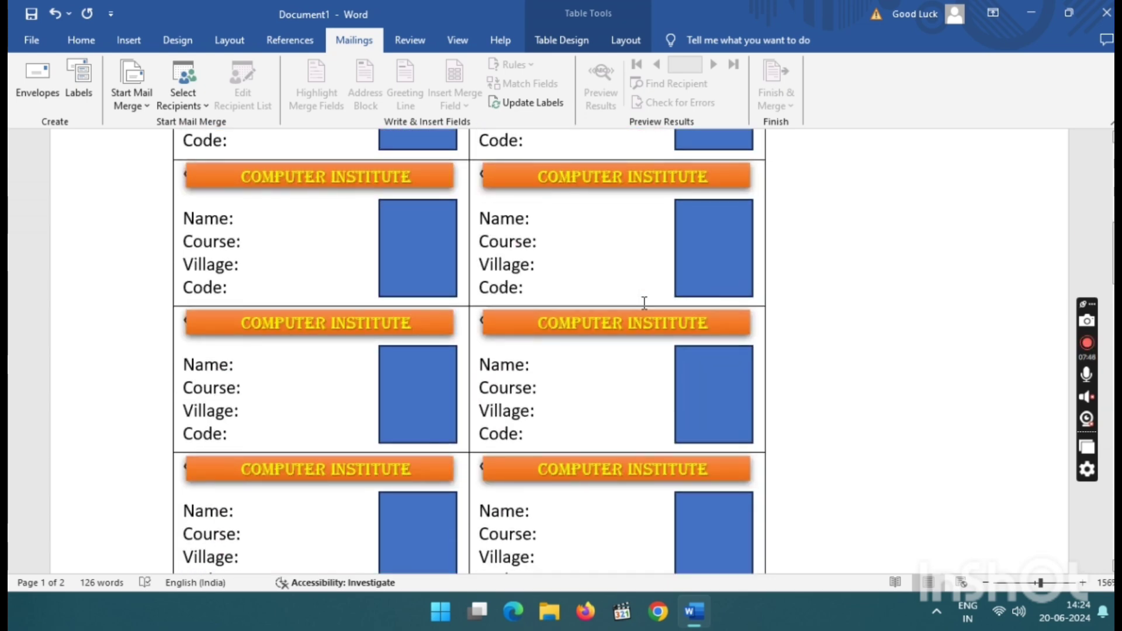
pyautogui.scroll(4, 645, 303)
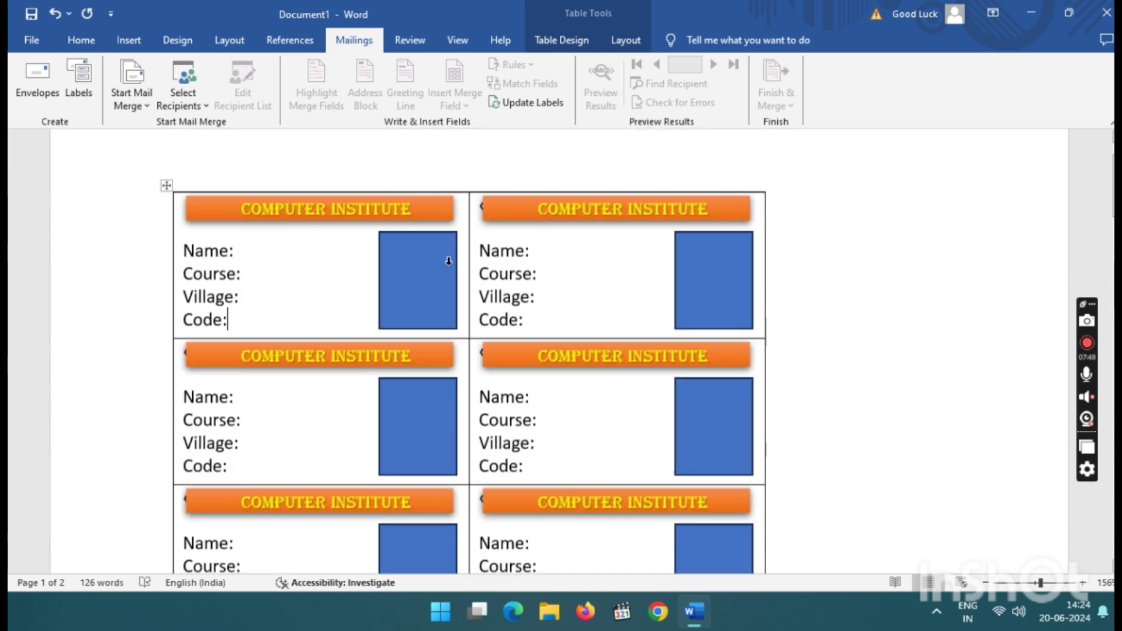
pyautogui.scroll(3, 448, 262)
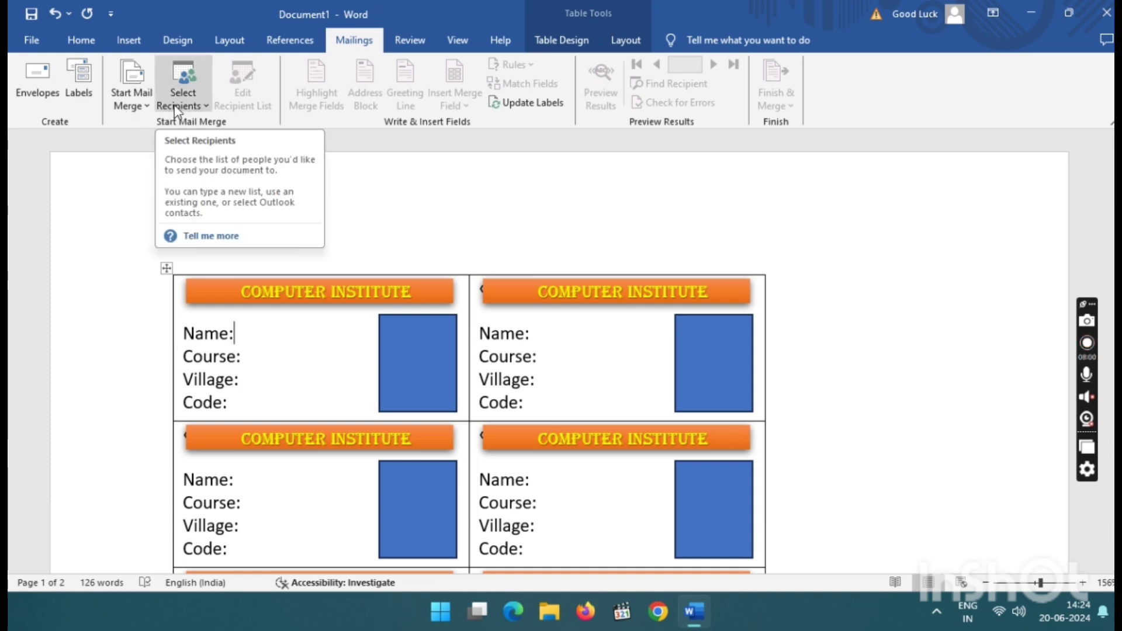
# Attach the existing Book1.xlsx workbook from Documents as the mail merge recipient list.
pyautogui.click(197, 106)
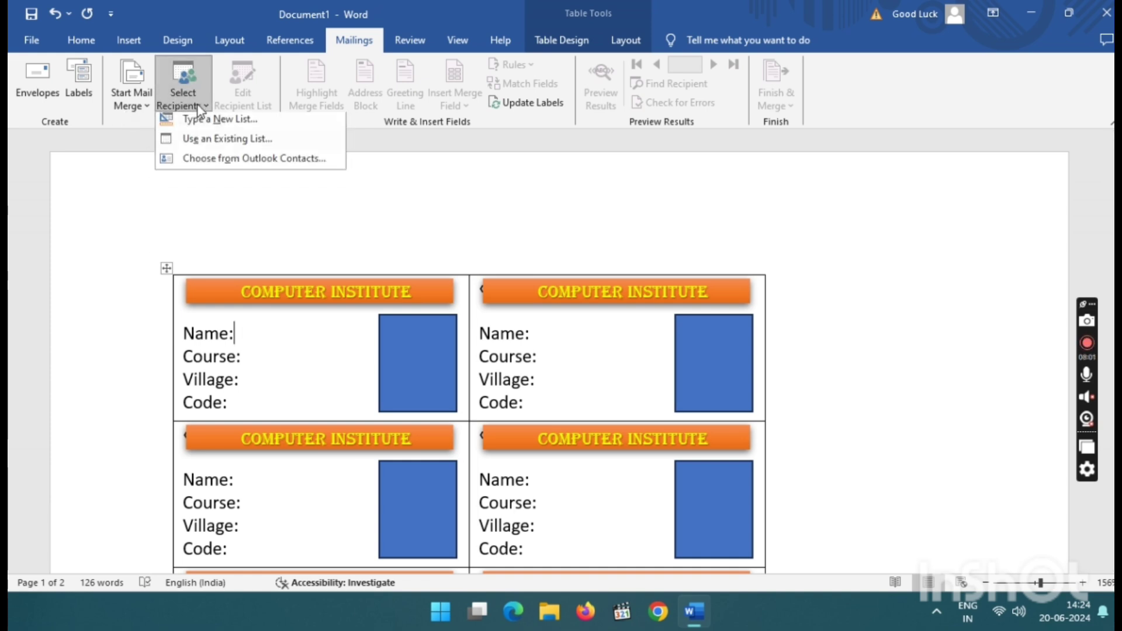
pyautogui.click(235, 145)
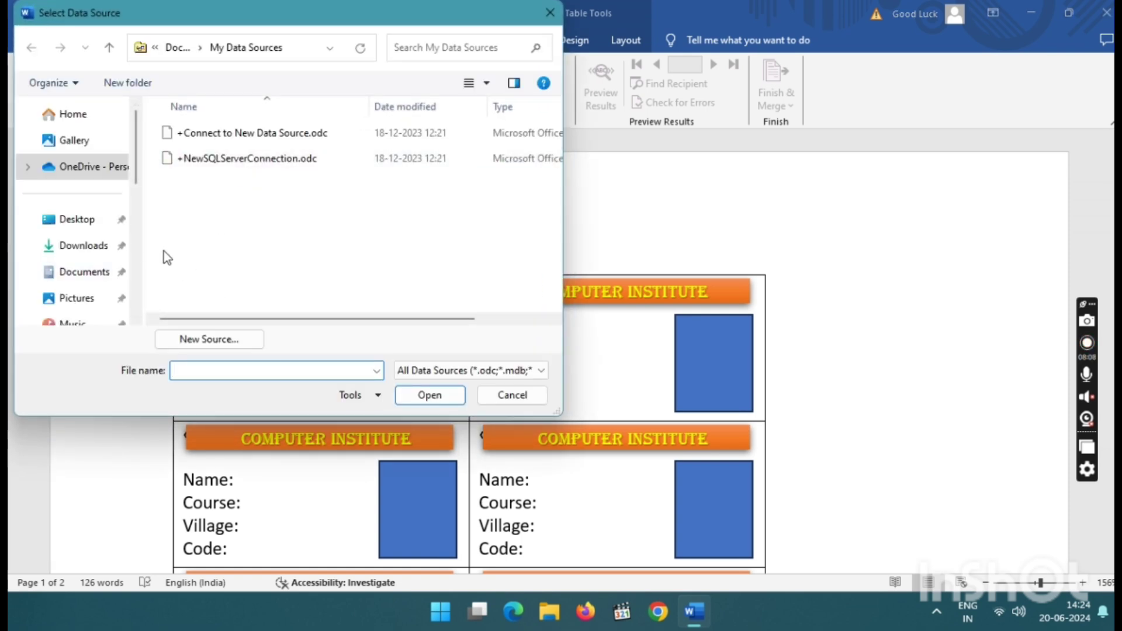
pyautogui.click(87, 272)
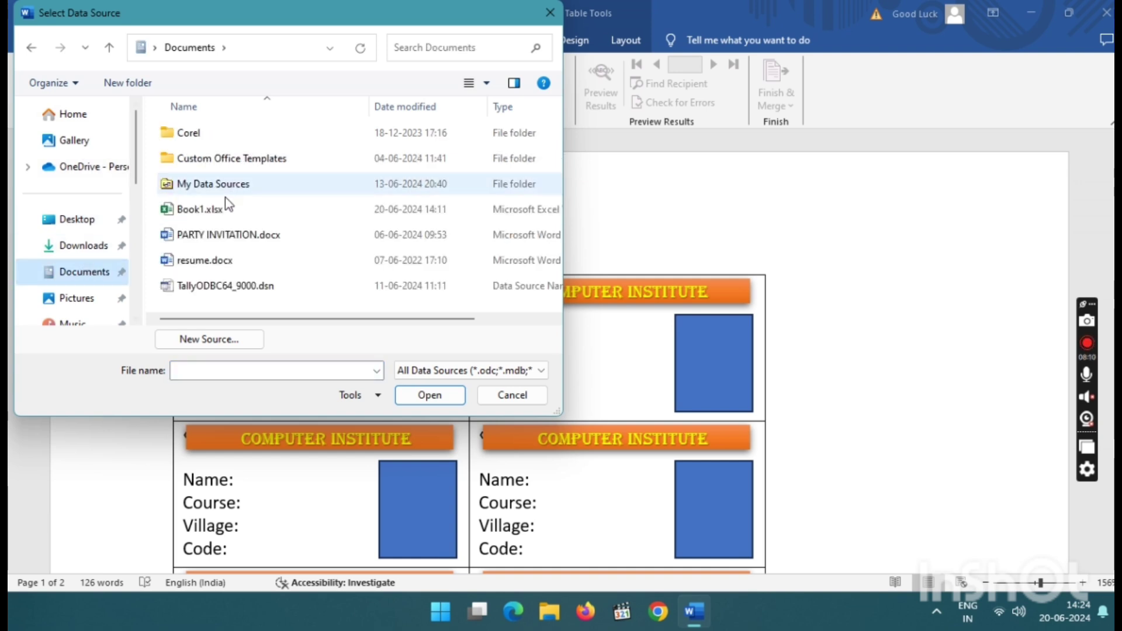
pyautogui.click(217, 210)
pyautogui.click(430, 395)
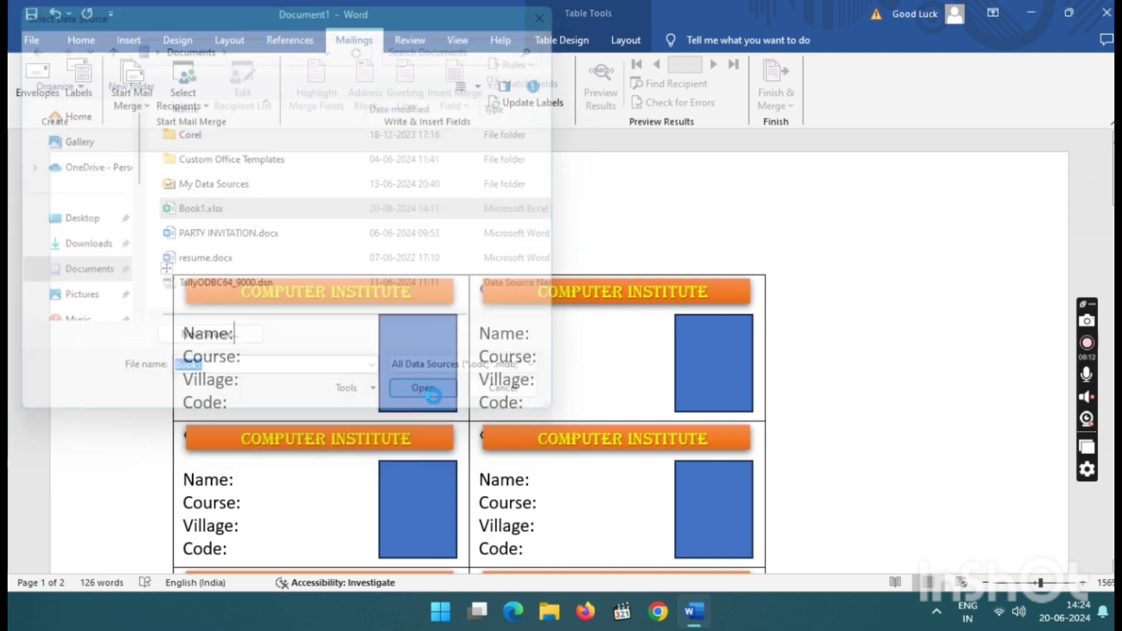
pyautogui.click(665, 360)
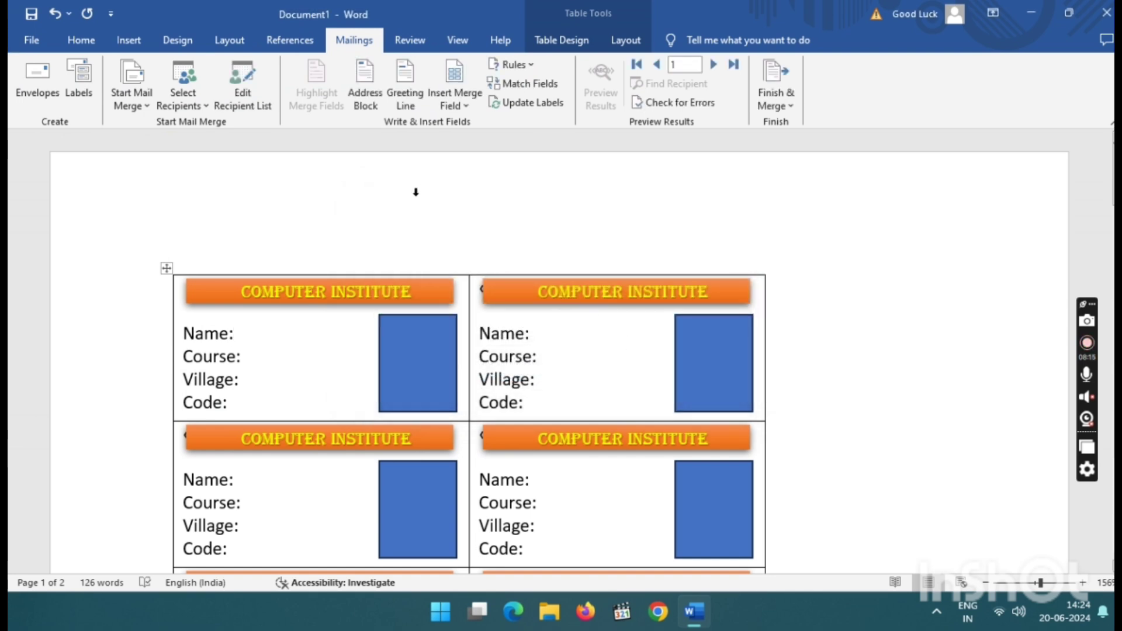
# Insert the merge fields Name, Course, Village_ and Code after their matching labels in the first card.
pyautogui.click(450, 104)
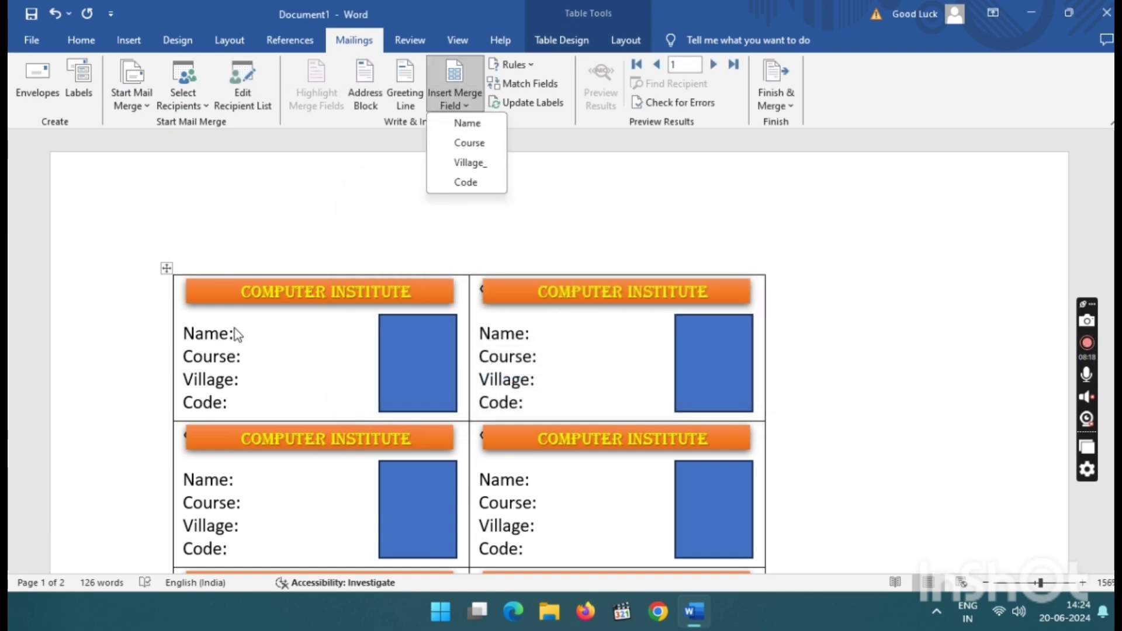
pyautogui.click(234, 328)
pyautogui.click(459, 107)
pyautogui.click(468, 124)
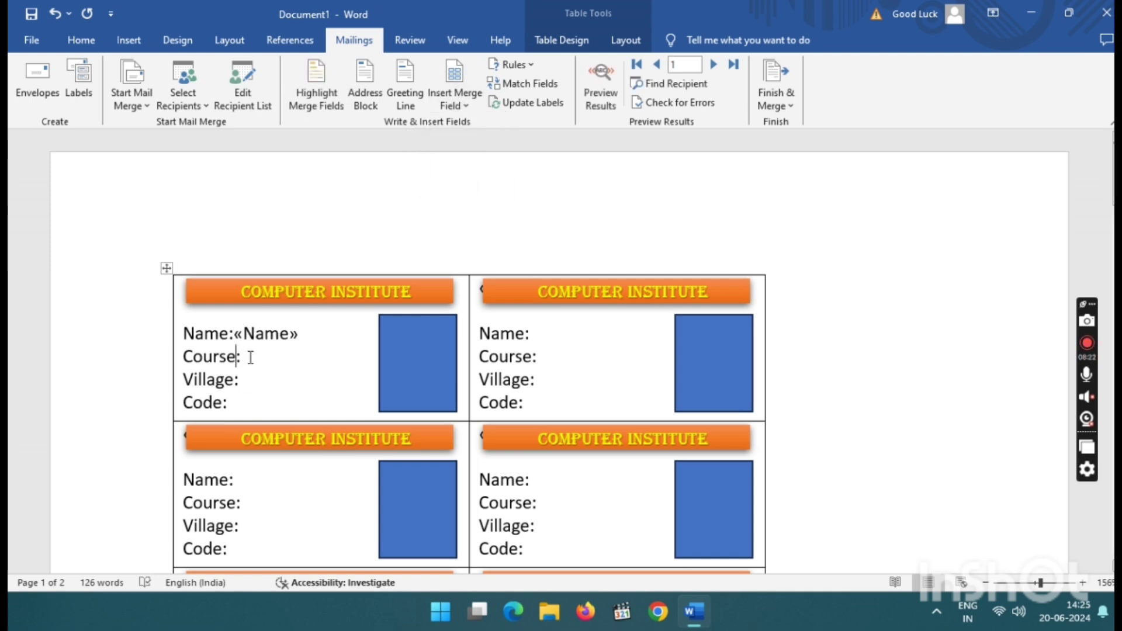
pyautogui.click(459, 105)
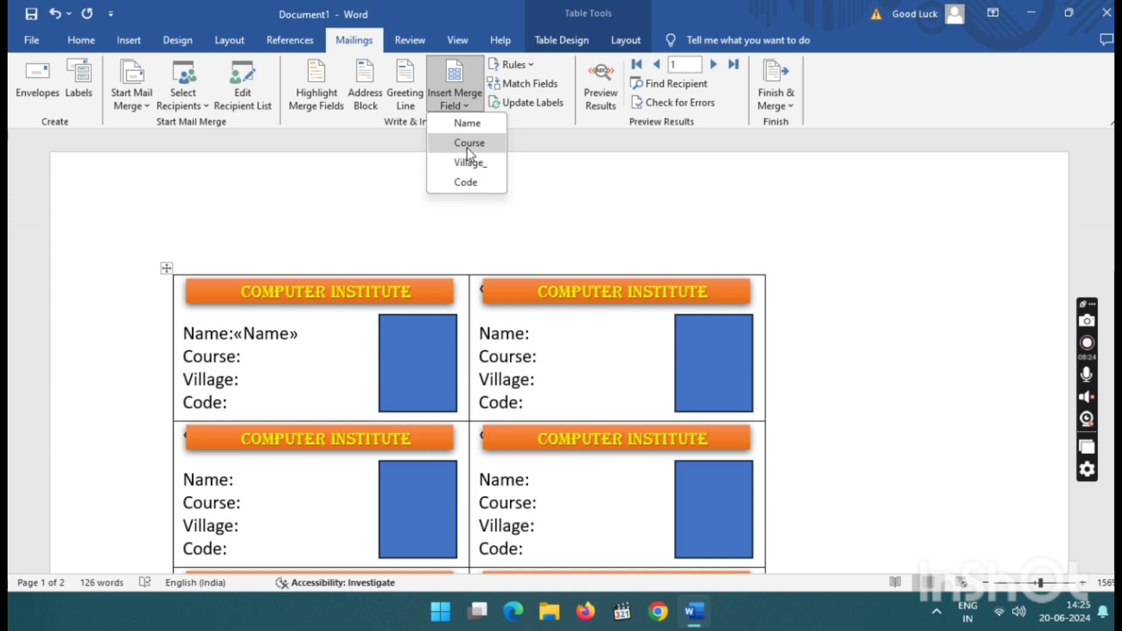
pyautogui.click(467, 147)
pyautogui.click(456, 102)
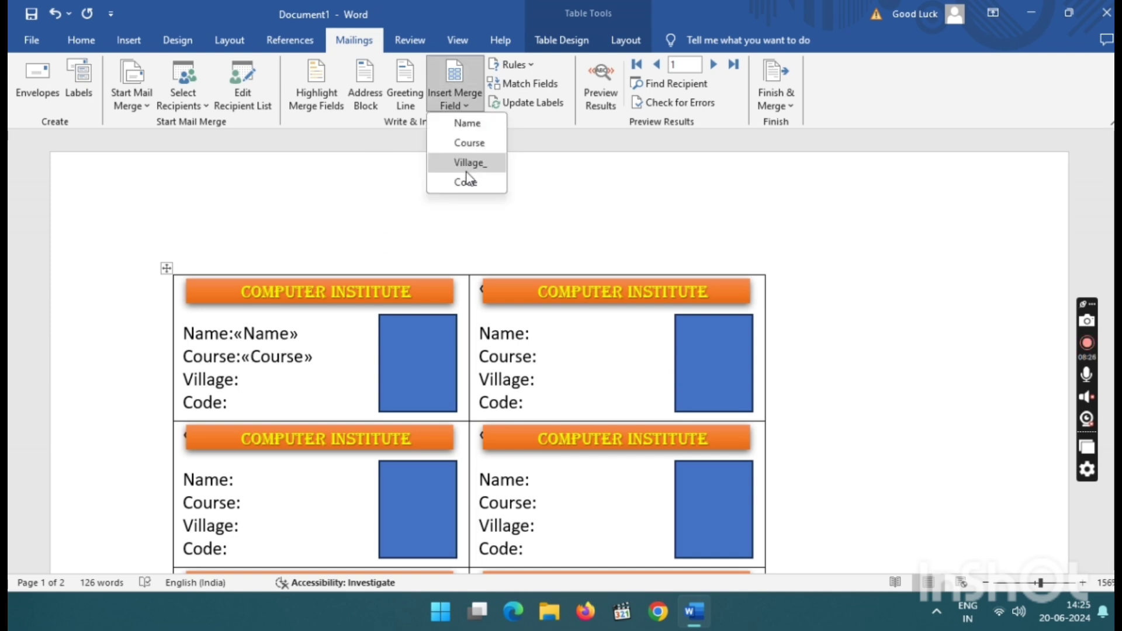
pyautogui.click(469, 164)
pyautogui.click(233, 404)
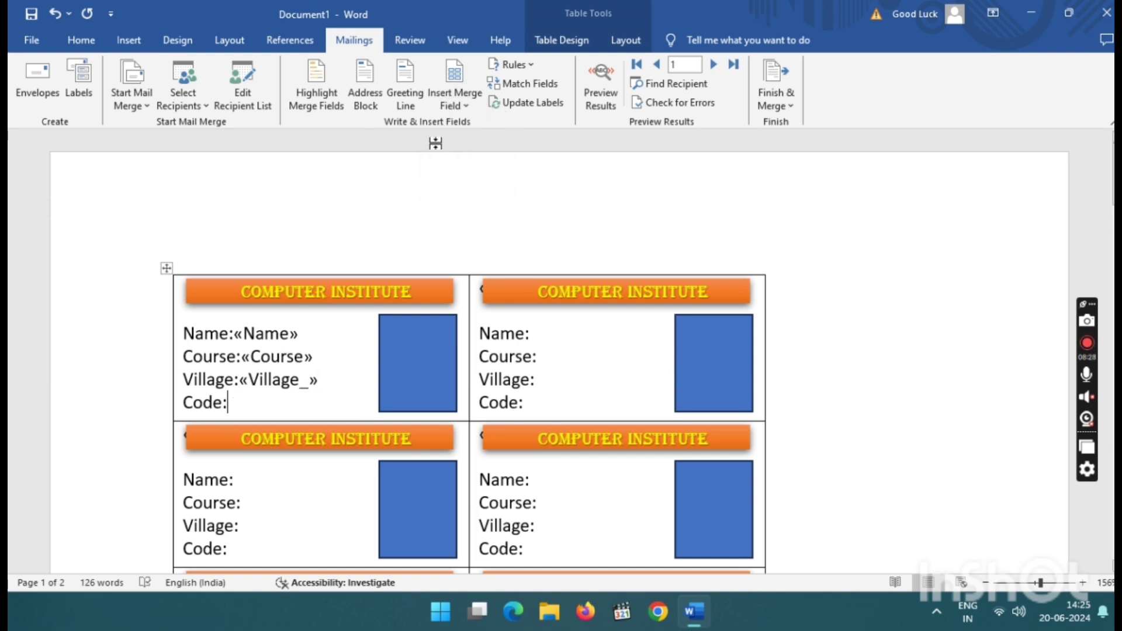
pyautogui.click(458, 105)
pyautogui.click(467, 175)
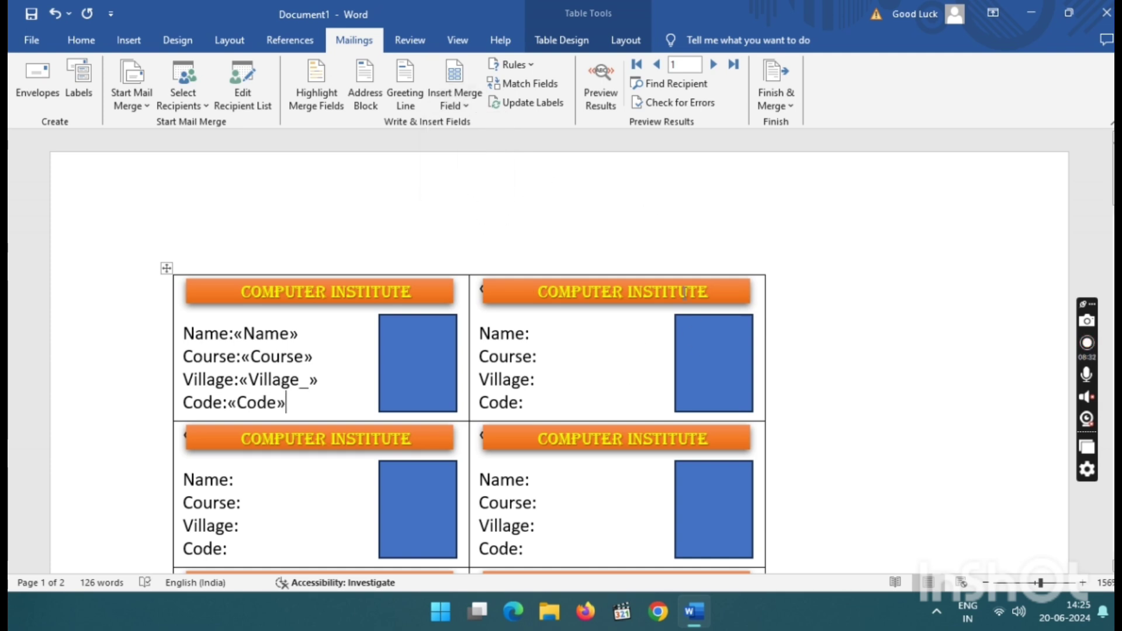
# Merge all records into a new document of individual labels.
pyautogui.click(776, 102)
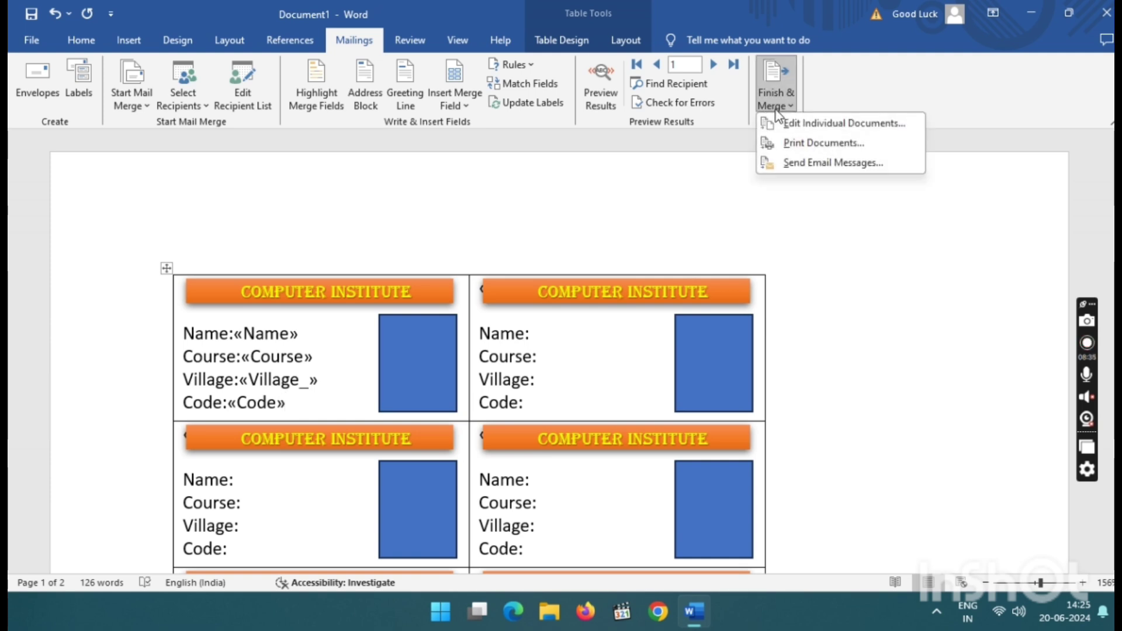
pyautogui.click(829, 126)
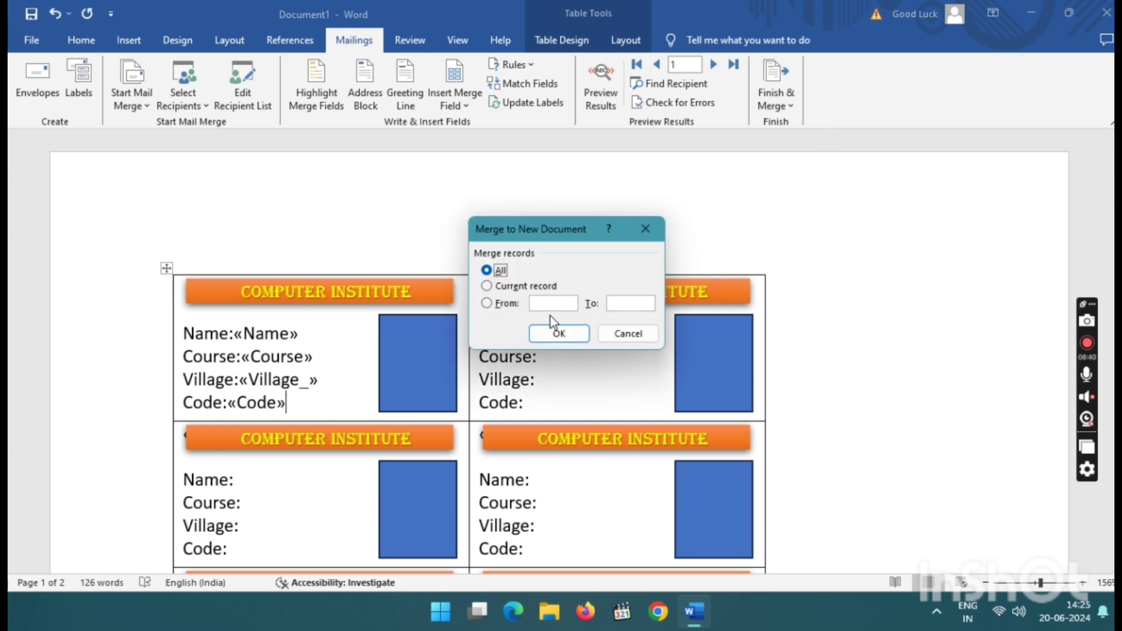
pyautogui.click(555, 333)
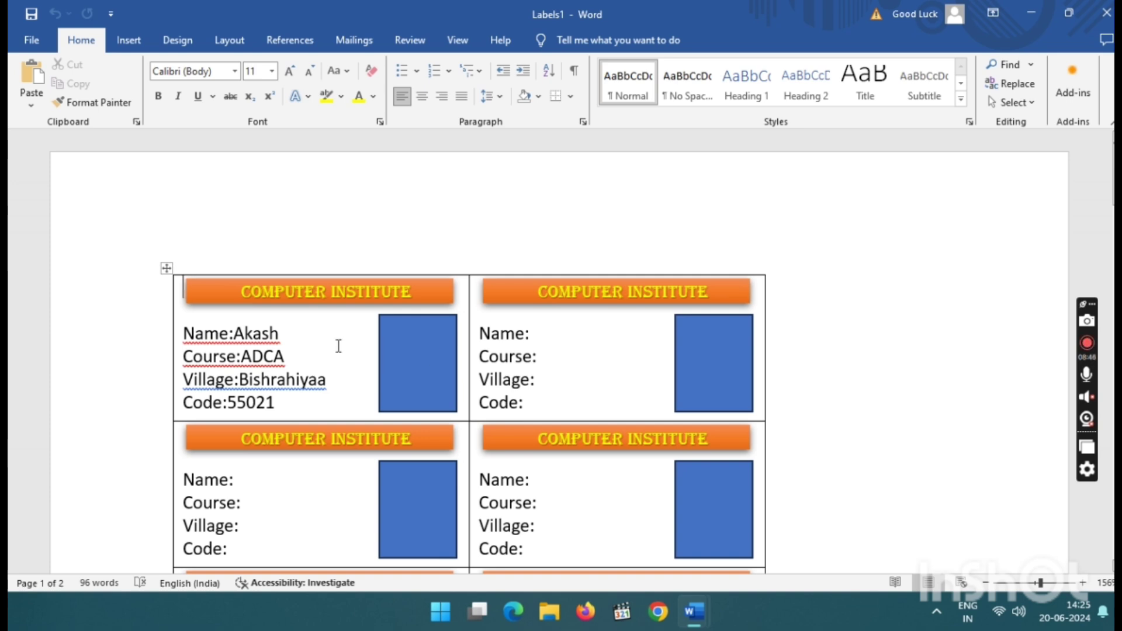
# Close the merged Labels1 document to return to the card template.
pyautogui.click(142, 357)
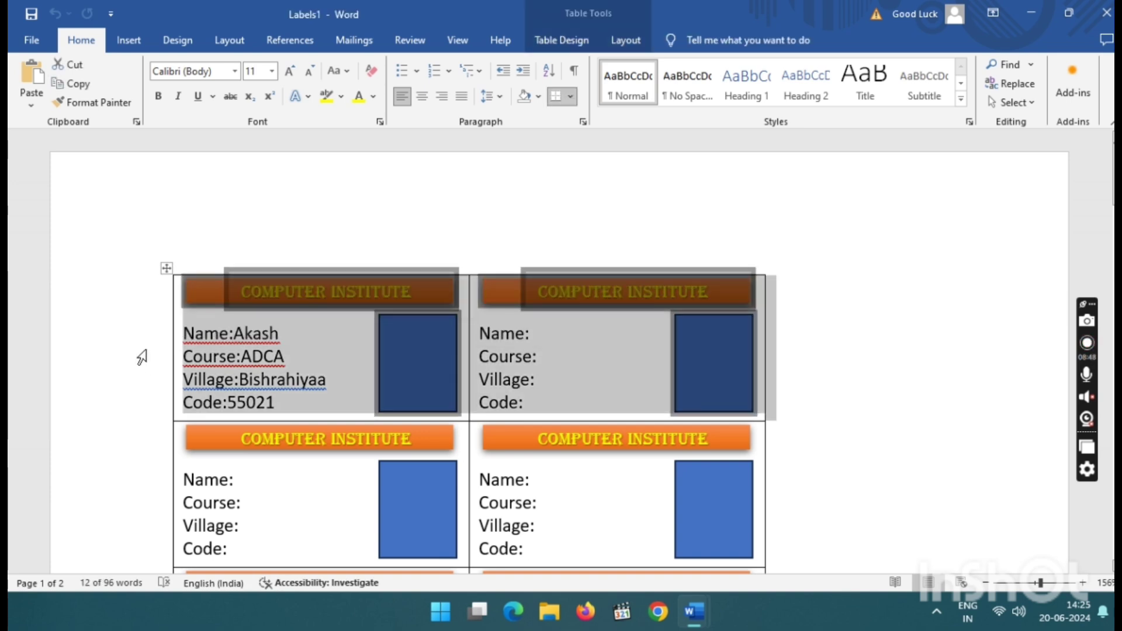
pyautogui.click(287, 183)
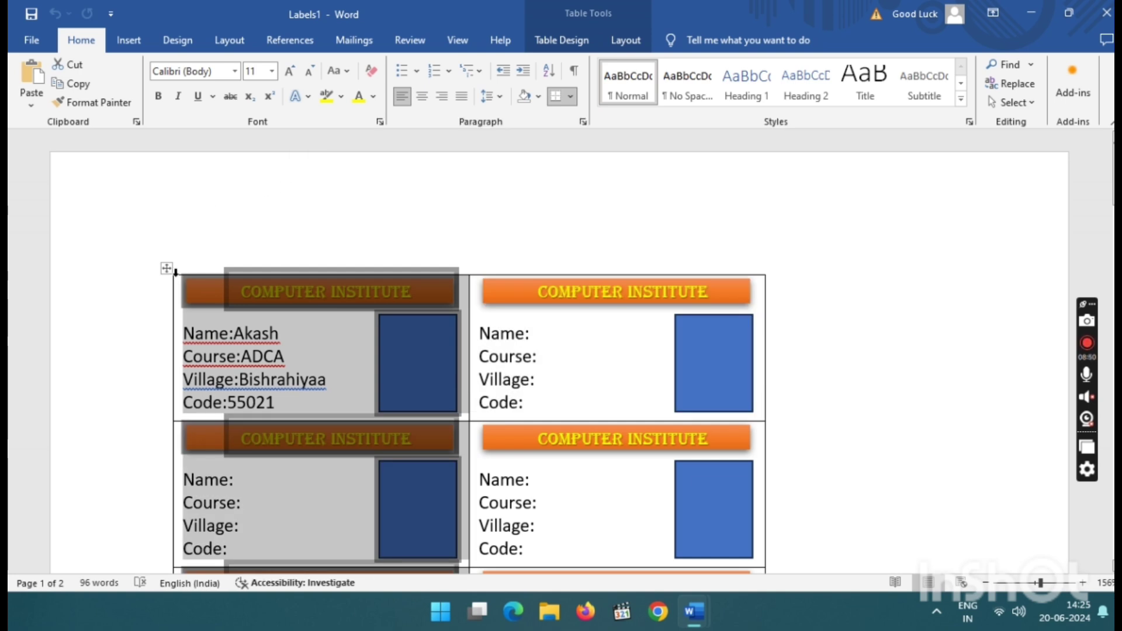
pyautogui.click(931, 320)
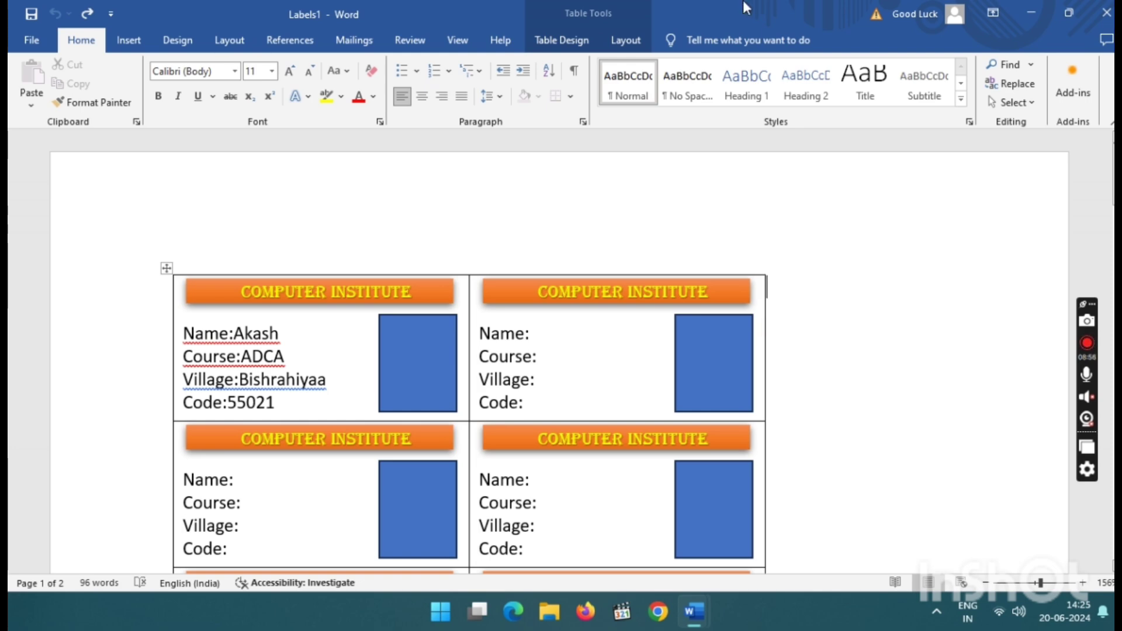
pyautogui.moveTo(759, 1); pyautogui.dragTo(780, 119)
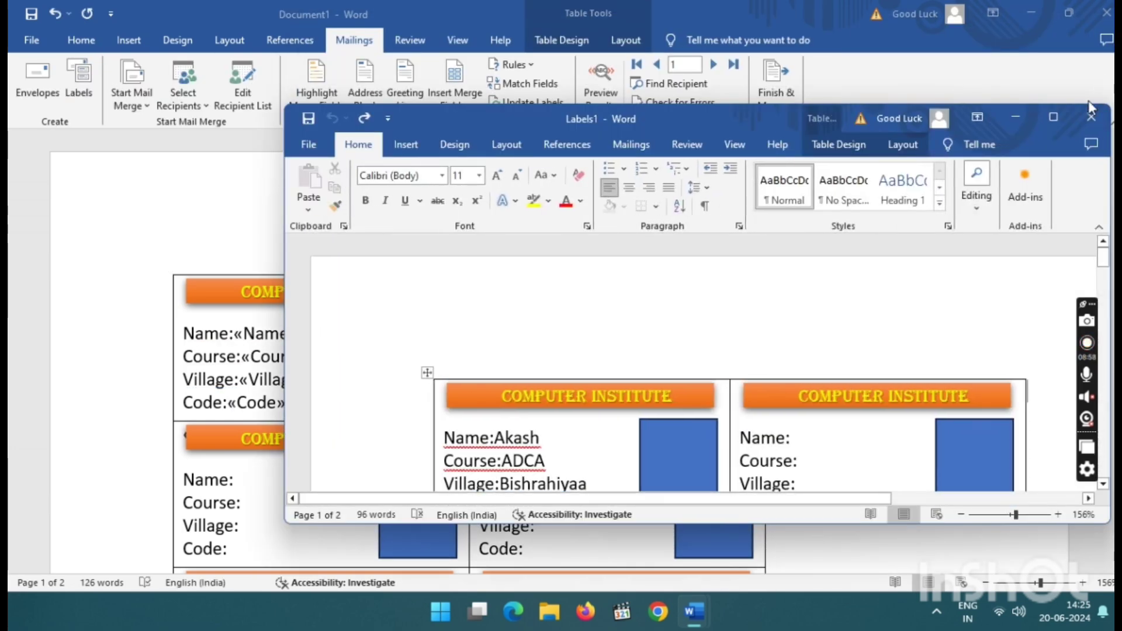
pyautogui.click(1090, 116)
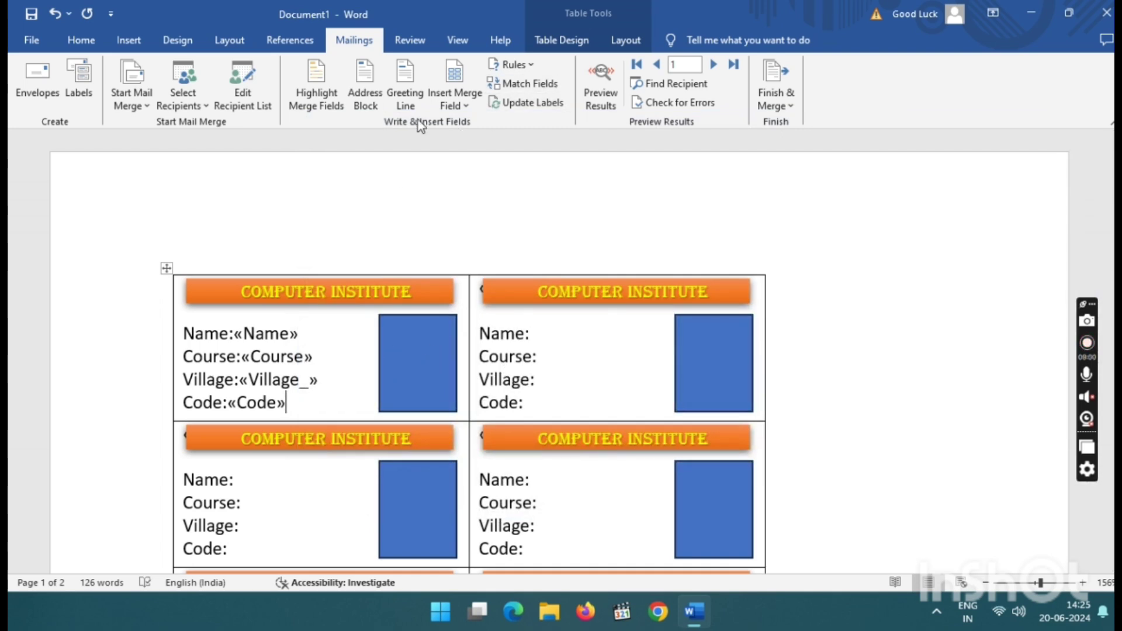
# Update the labels so the first card's merge fields are copied into every card, and check the sheet.
pyautogui.click(525, 102)
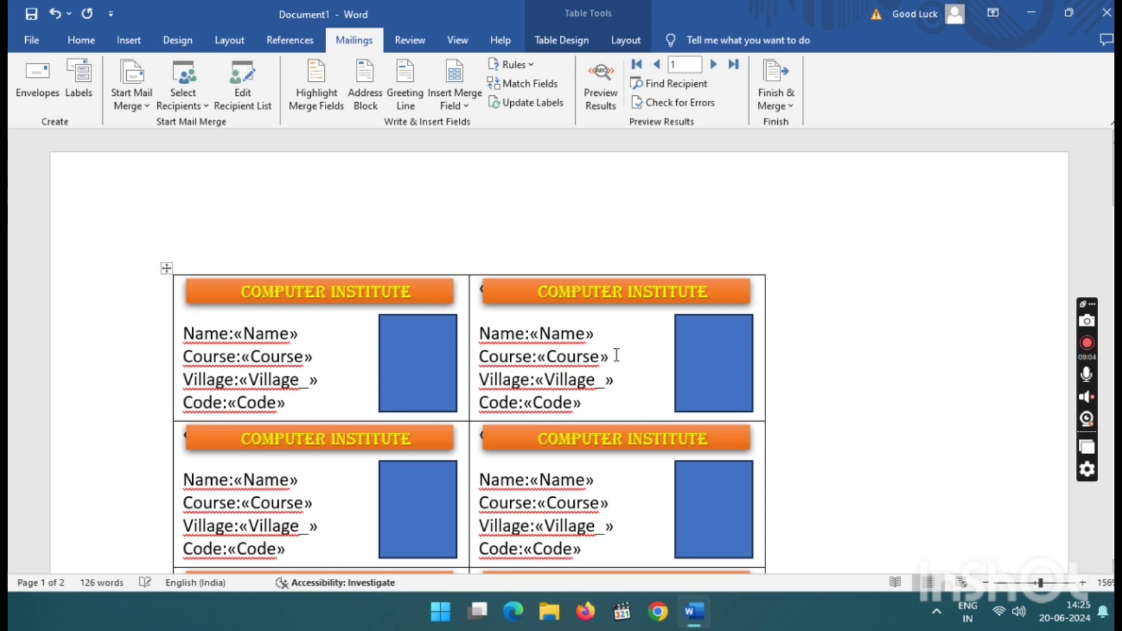
pyautogui.scroll(-2, 613, 354)
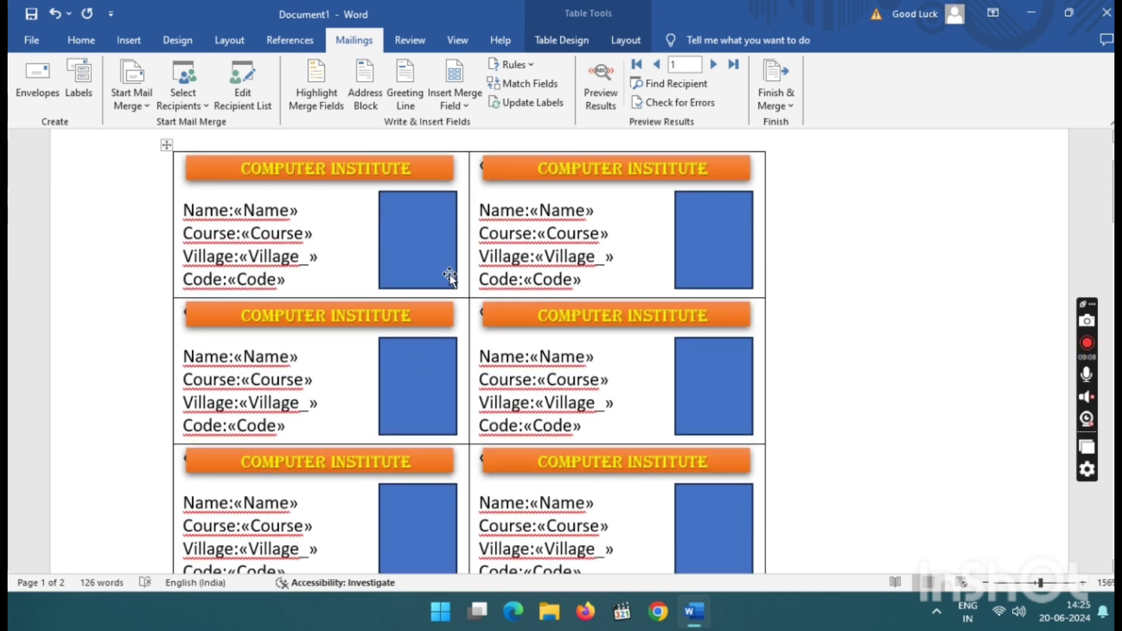
pyautogui.scroll(-2, 491, 309)
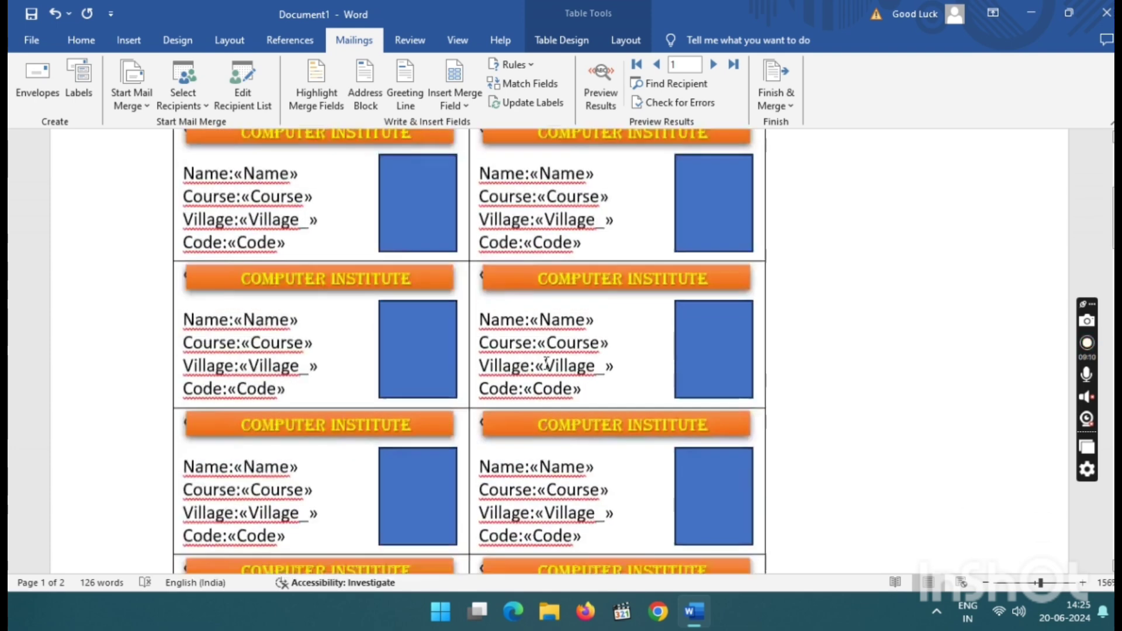
pyautogui.scroll(2, 546, 359)
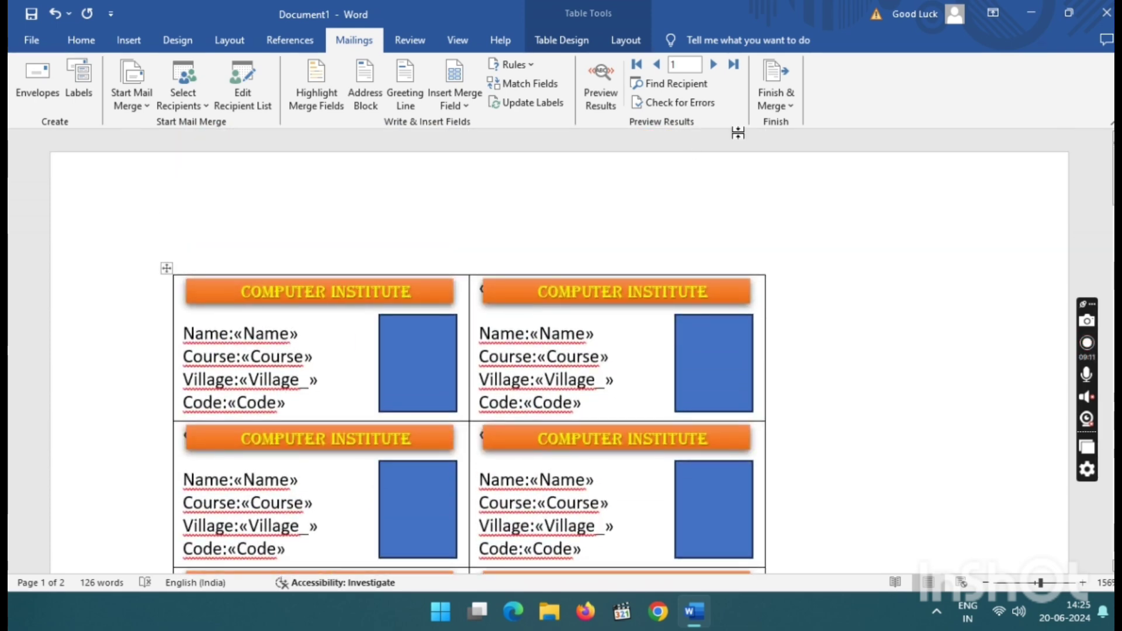
# Finish the merge by generating a new document containing all records from the updated card template.
pyautogui.click(770, 104)
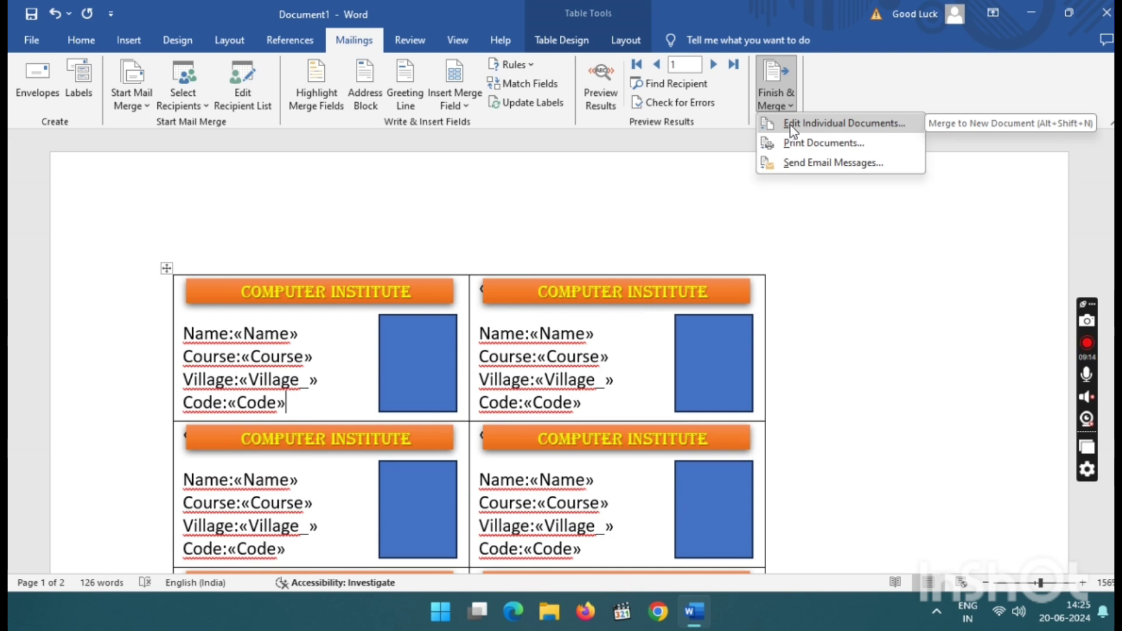
pyautogui.click(792, 124)
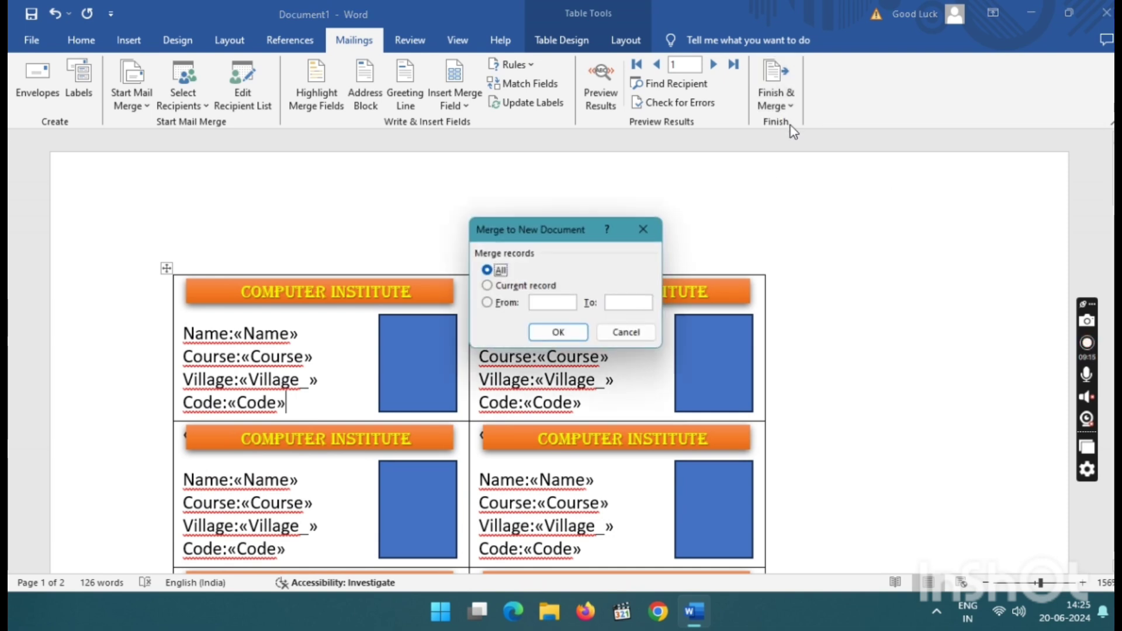
pyautogui.click(576, 329)
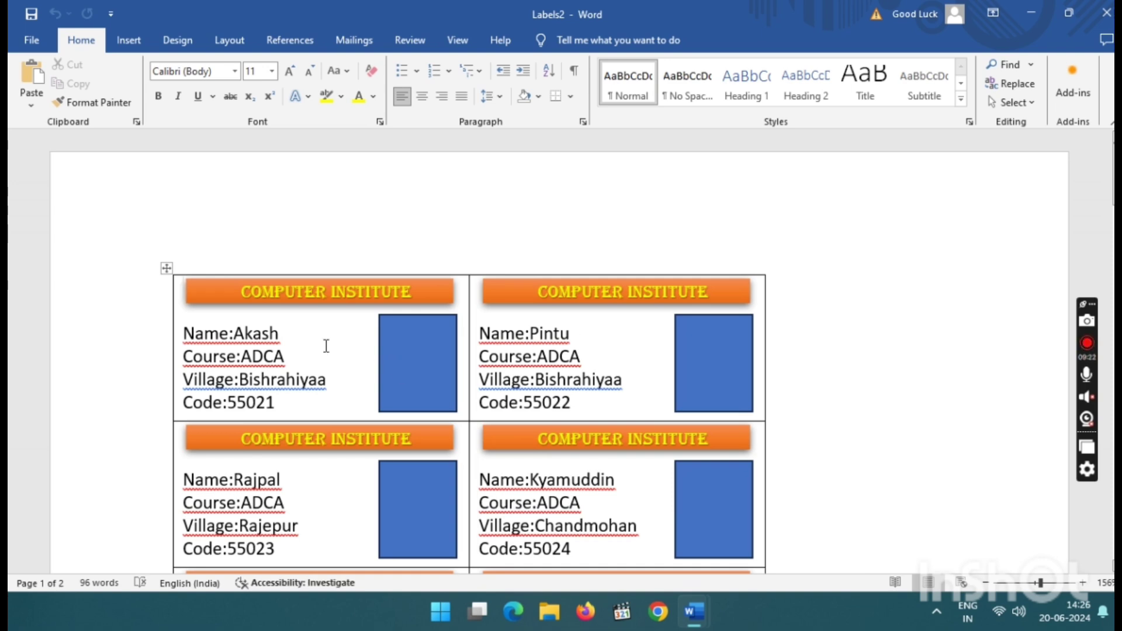
# Add a space after "Name:" in the first two cards using the spelling suggestions, and correct the second student's name to its original letters.
pyautogui.rightClick(262, 334)
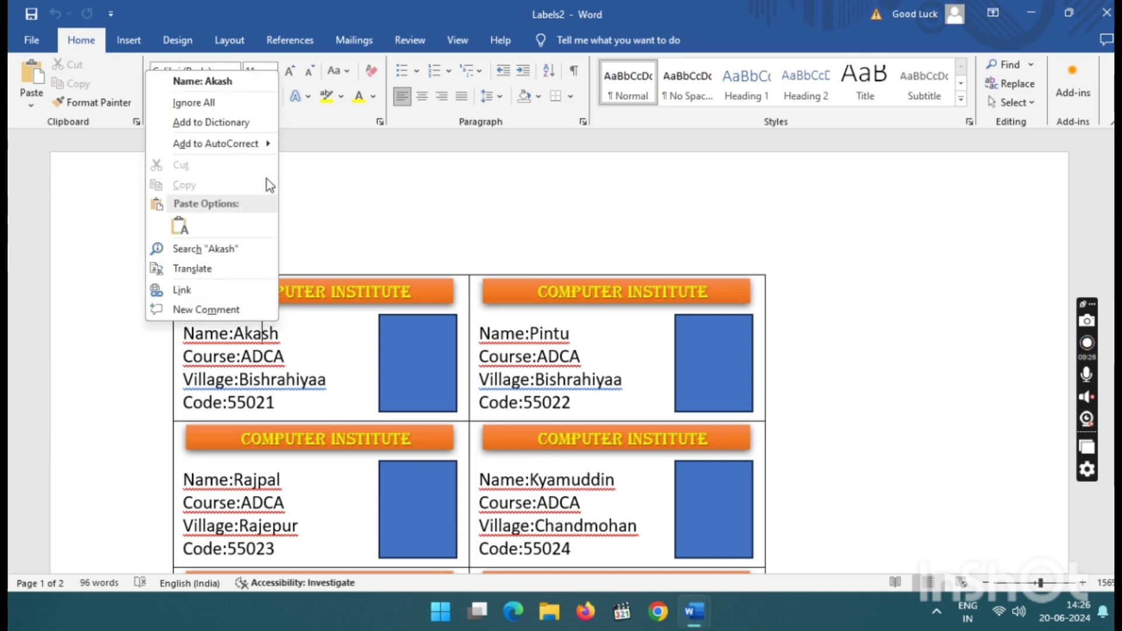
pyautogui.click(202, 81)
pyautogui.rightClick(559, 334)
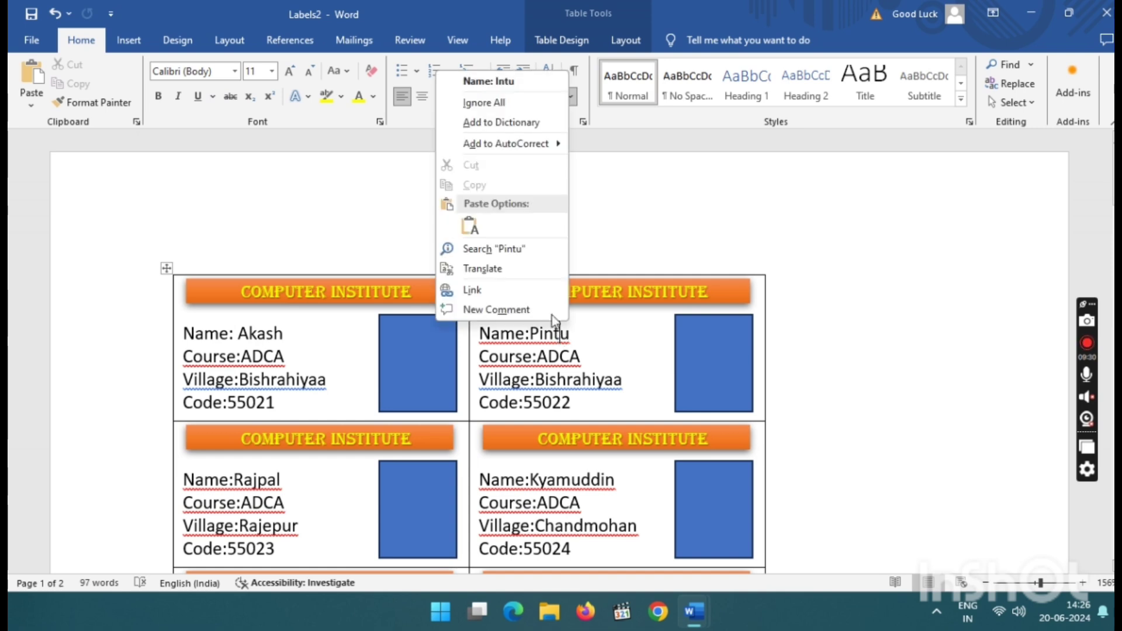
pyautogui.click(489, 81)
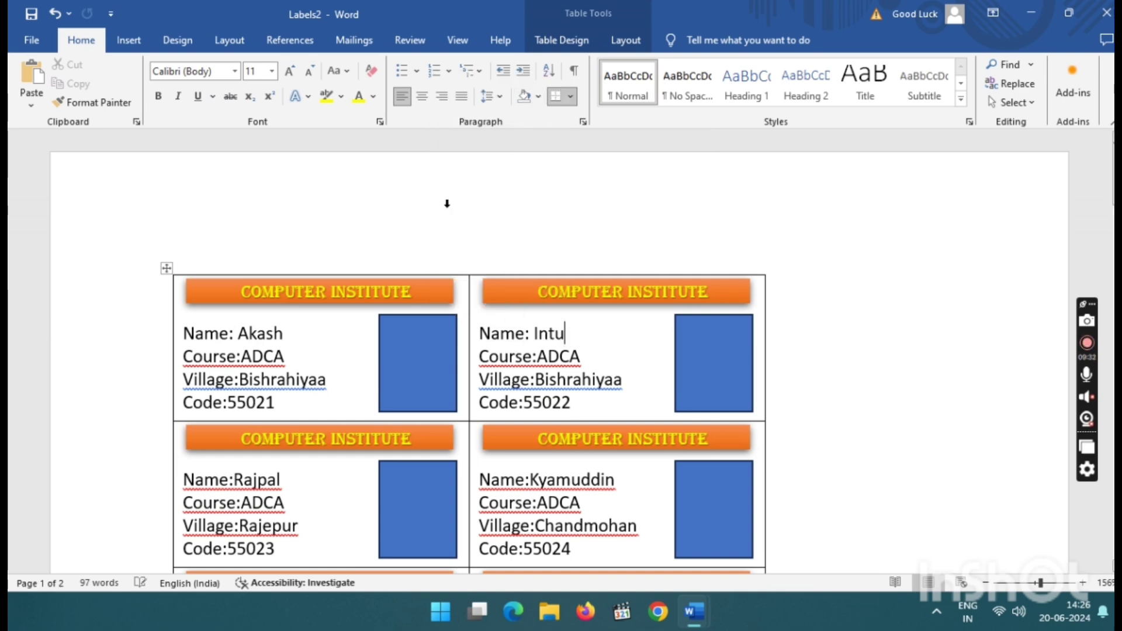
pyautogui.click(537, 342)
pyautogui.press('Delete')
pyautogui.write('pi')
# Ignore the spelling flag on "Course:ADCA" and apply the suggested "Course: ADCA" spacing in the first two cards.
pyautogui.rightClick(507, 366)
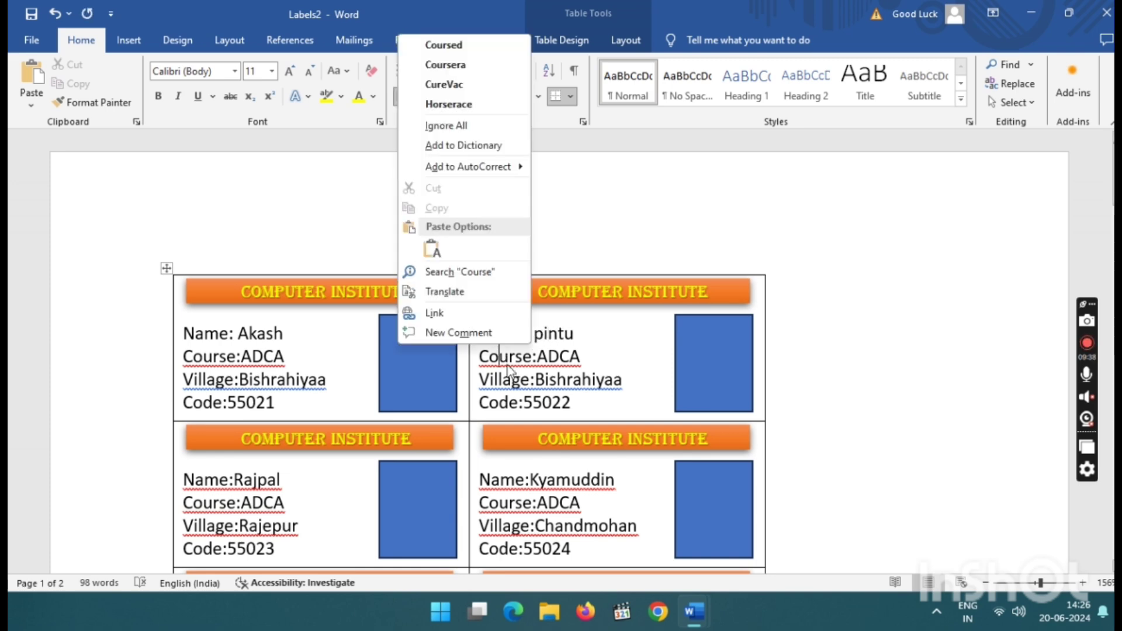
pyautogui.click(462, 126)
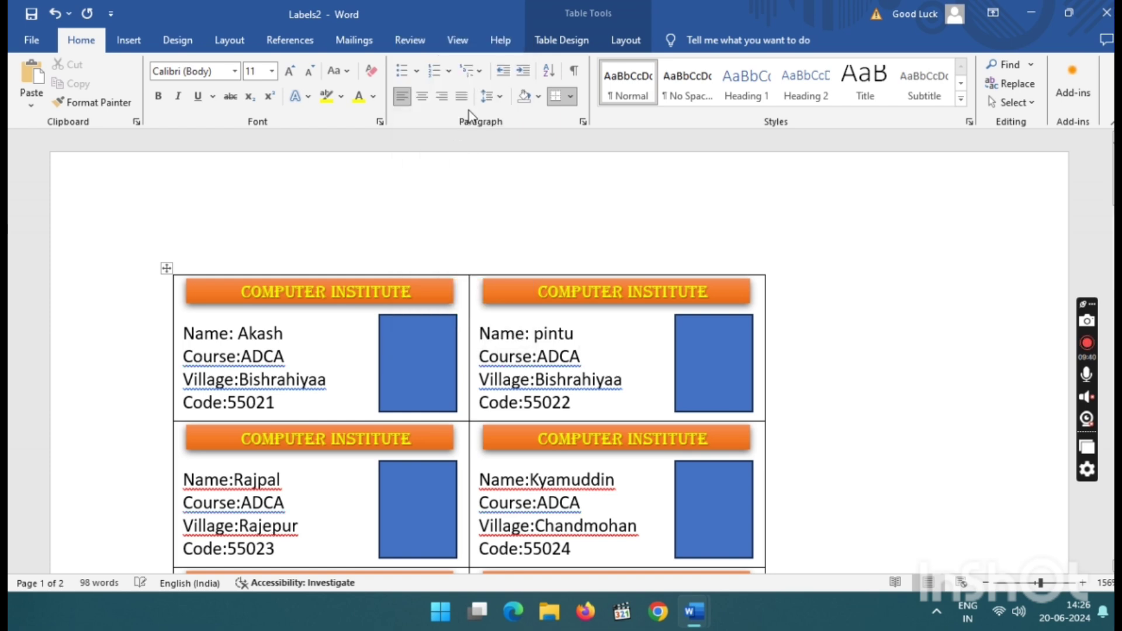
pyautogui.rightClick(537, 358)
pyautogui.click(529, 128)
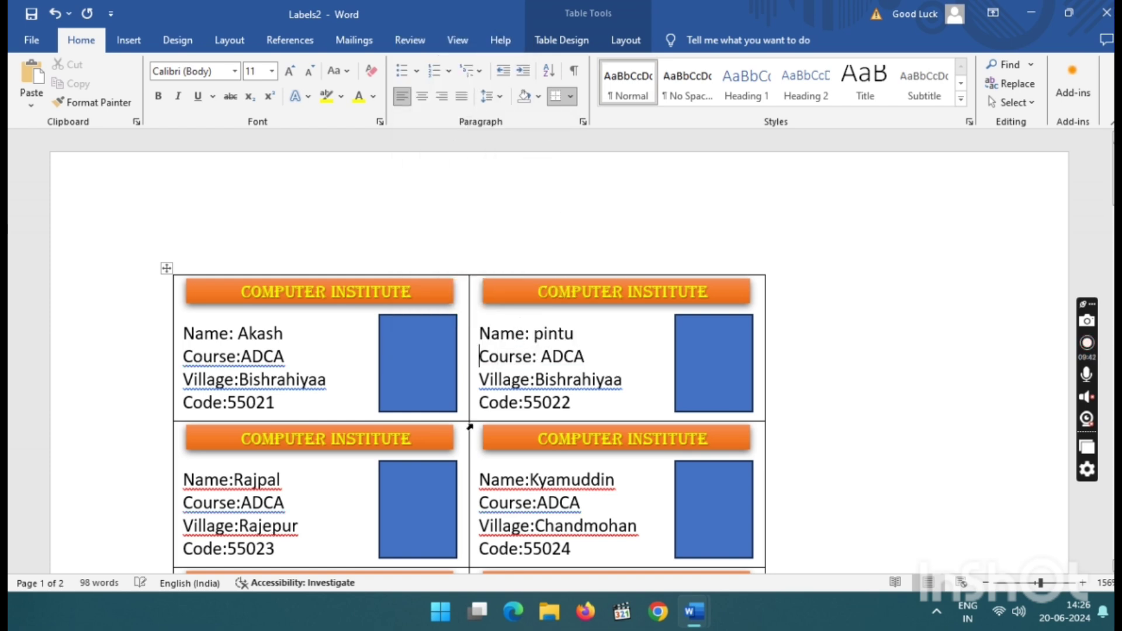
pyautogui.rightClick(228, 359)
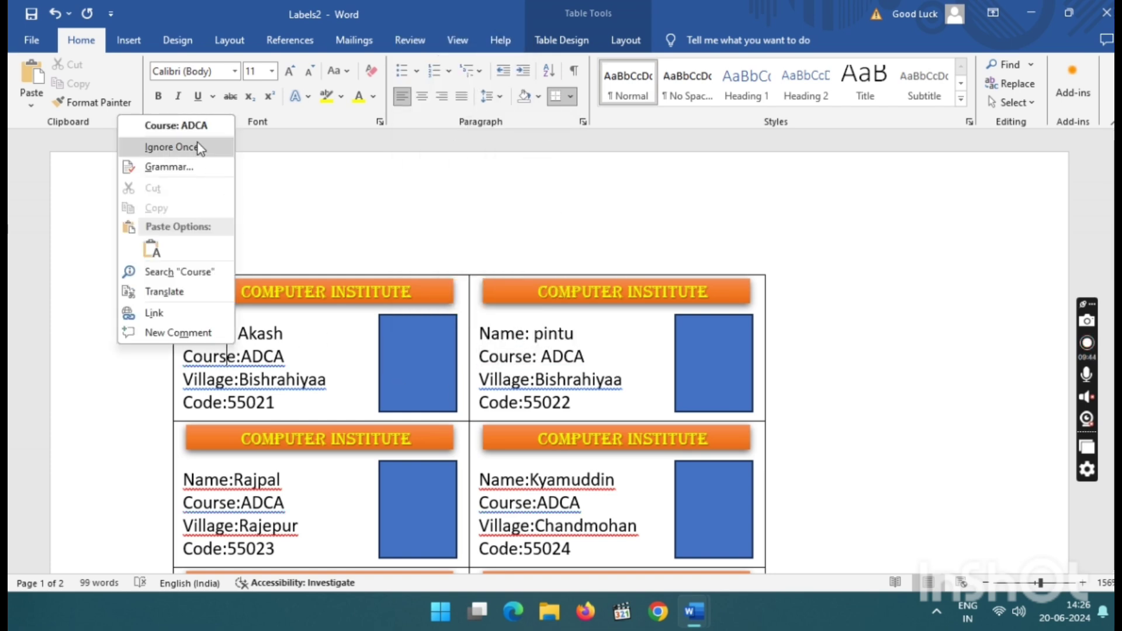
pyautogui.click(201, 125)
# Add a space after "Village:" in the first two cards by accepting the grammar suggestions.
pyautogui.rightClick(235, 381)
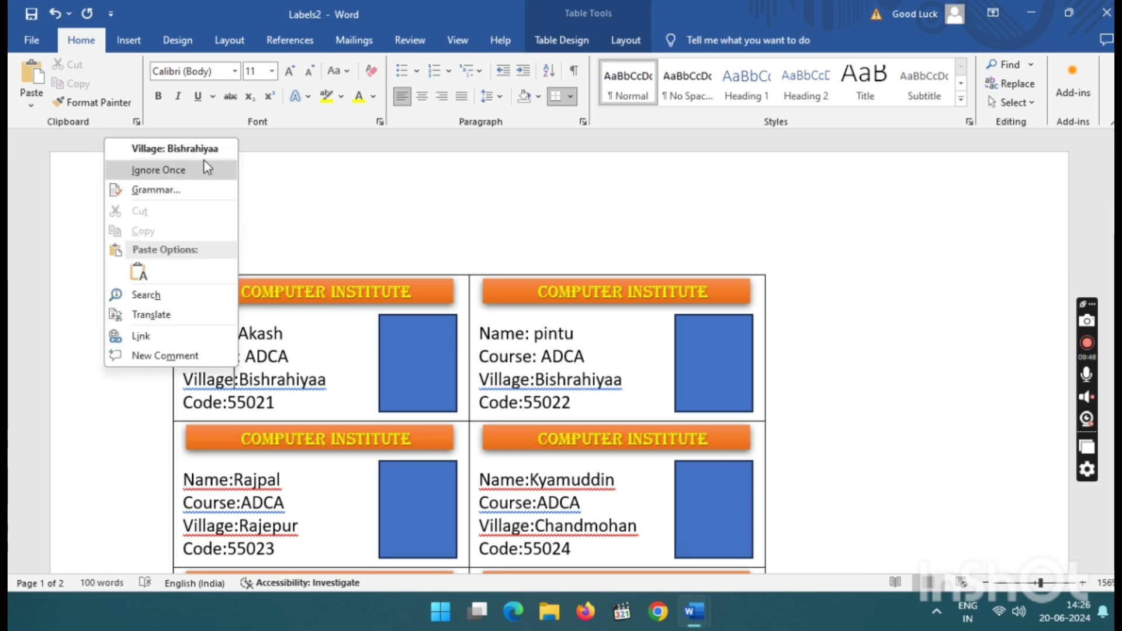
pyautogui.click(203, 146)
pyautogui.rightClick(472, 384)
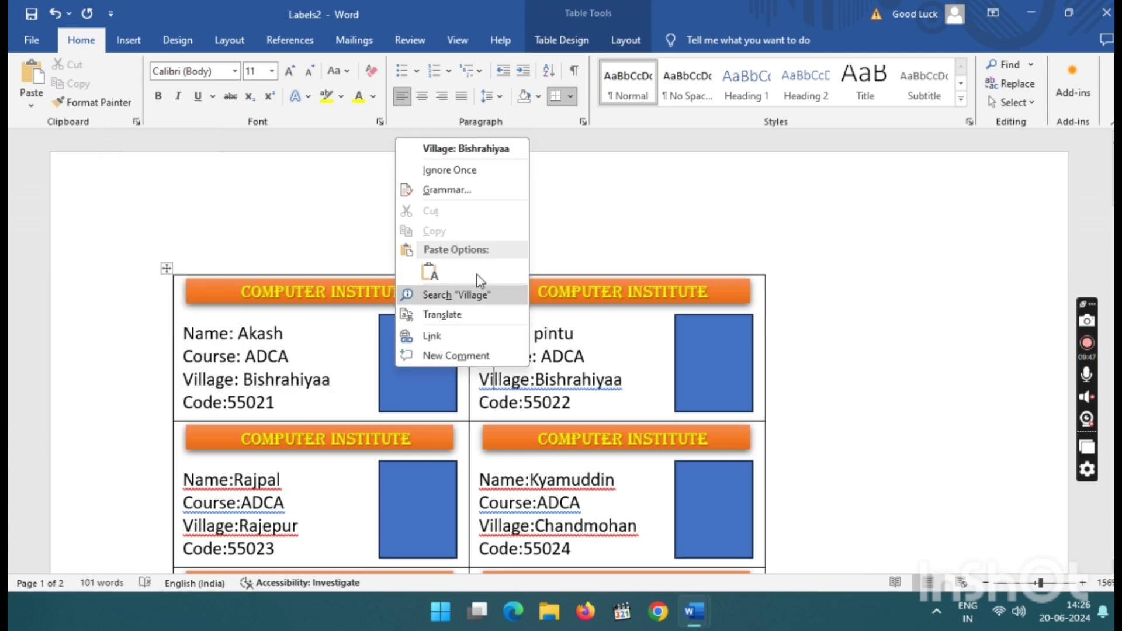
pyautogui.click(467, 147)
# Add a space after "Name:", "Course:" and "Village:" in the third card using the proofing suggestions, ignoring the village line's spelling flag.
pyautogui.scroll(-2, 462, 404)
pyautogui.rightClick(244, 356)
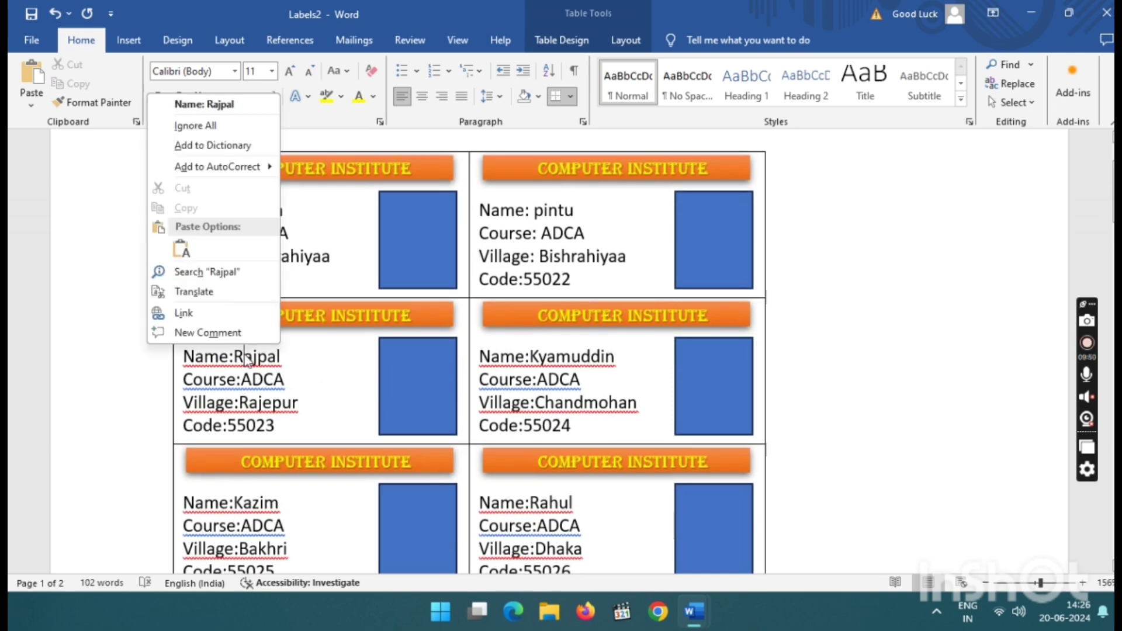
pyautogui.click(236, 105)
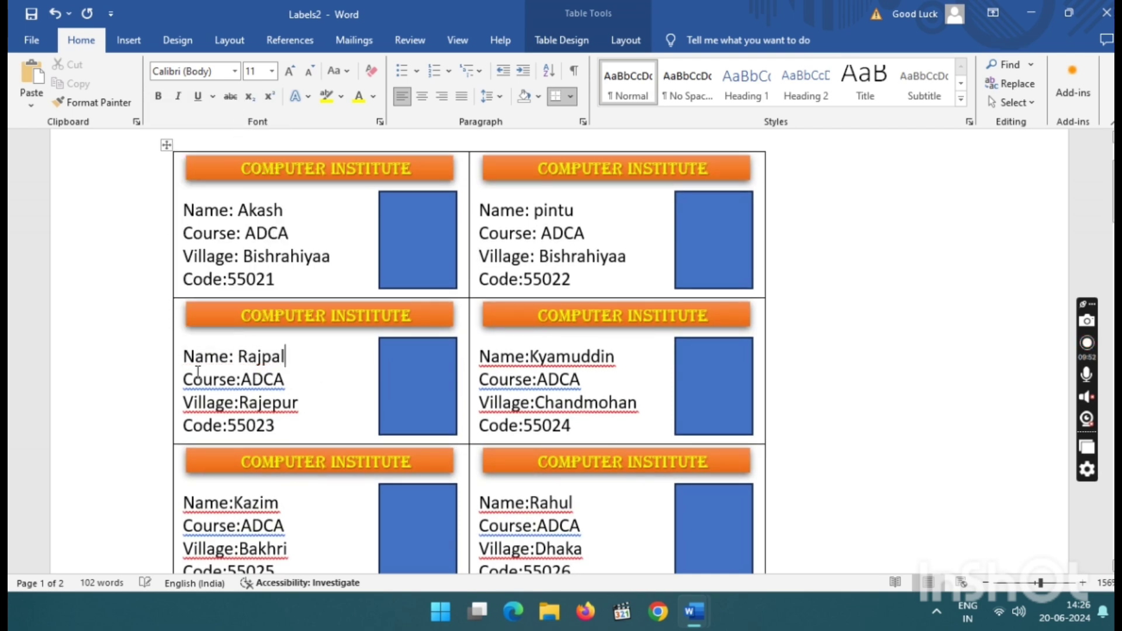
pyautogui.rightClick(222, 392)
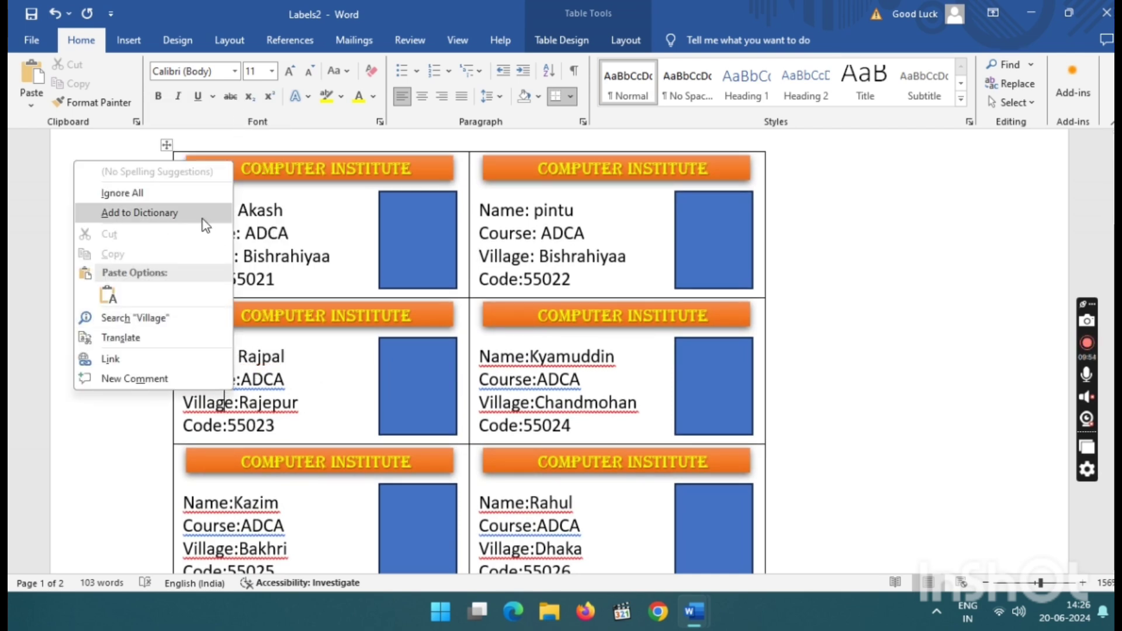
pyautogui.click(204, 195)
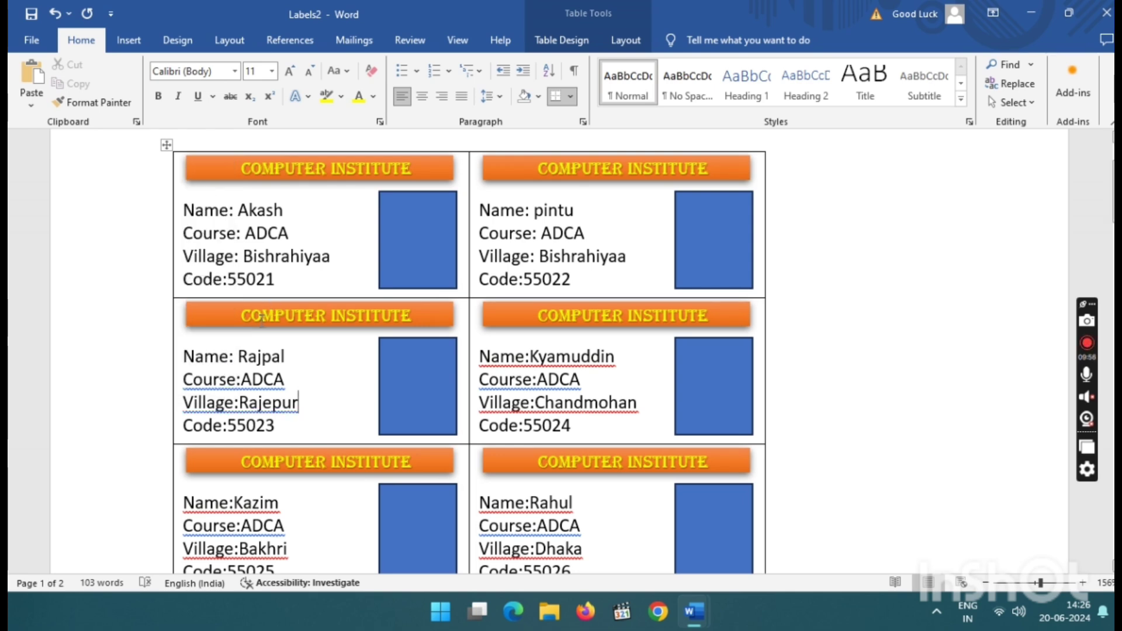
pyautogui.rightClick(245, 381)
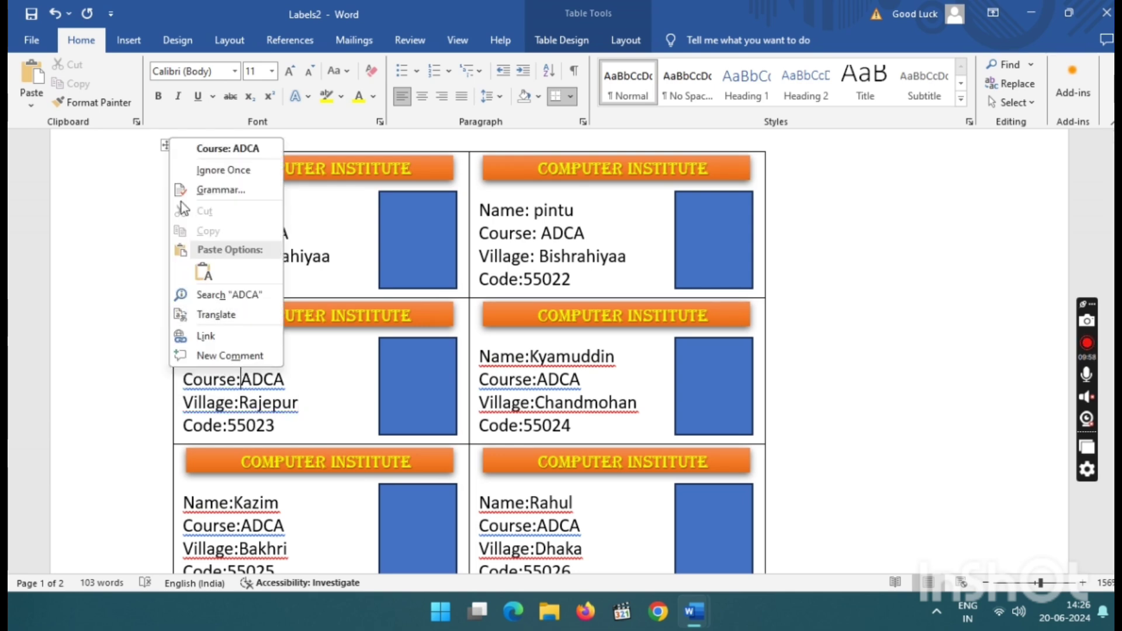
pyautogui.click(233, 152)
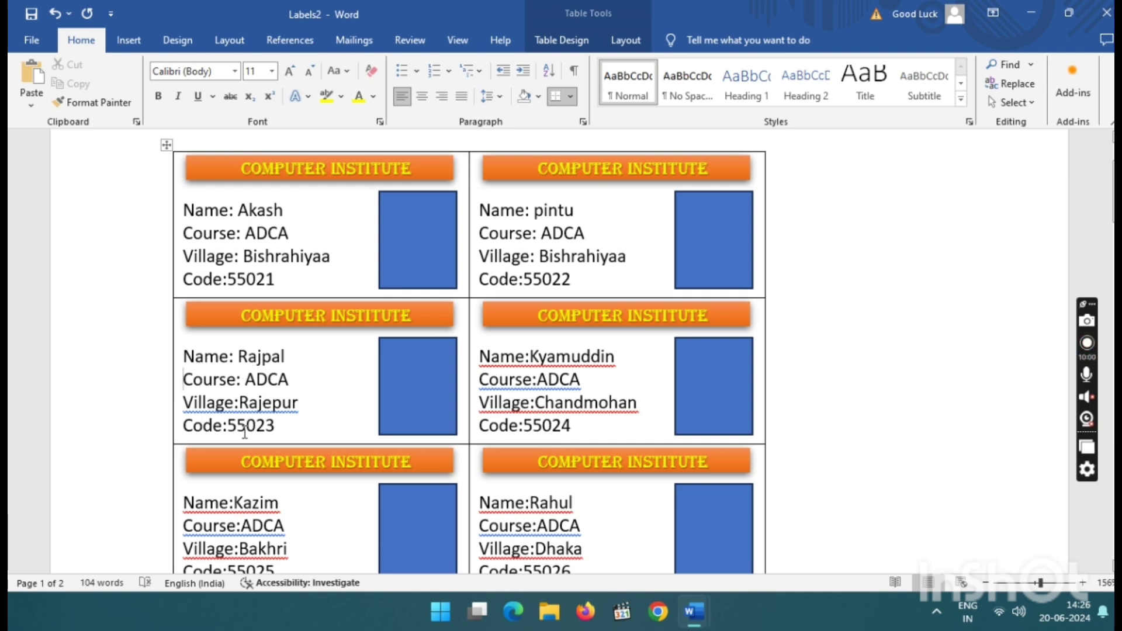
pyautogui.rightClick(257, 406)
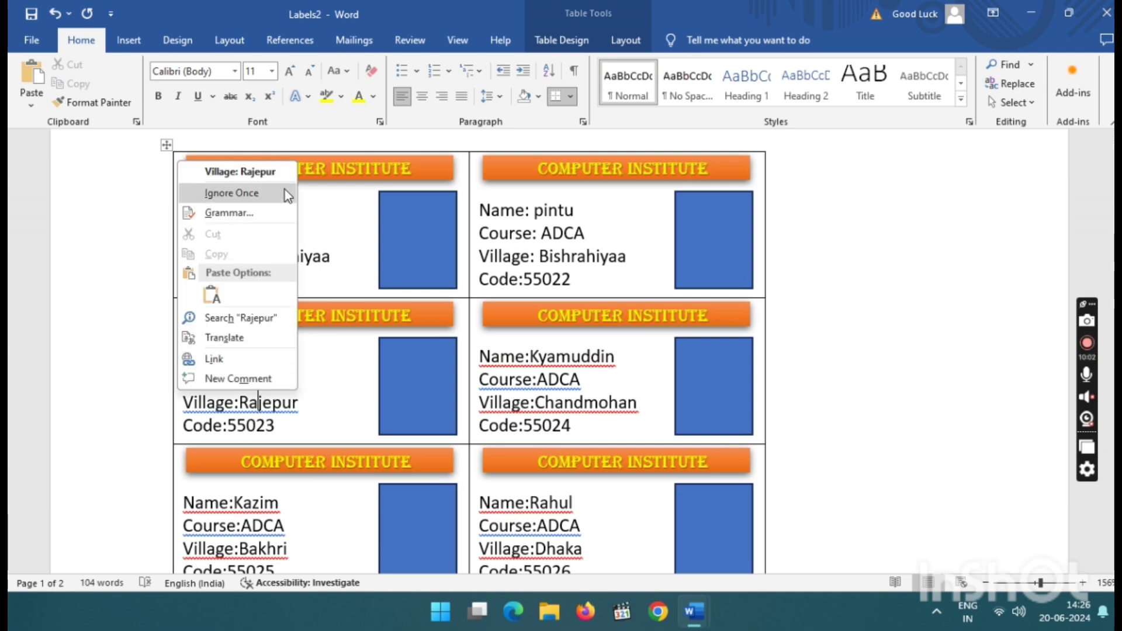
pyautogui.click(286, 171)
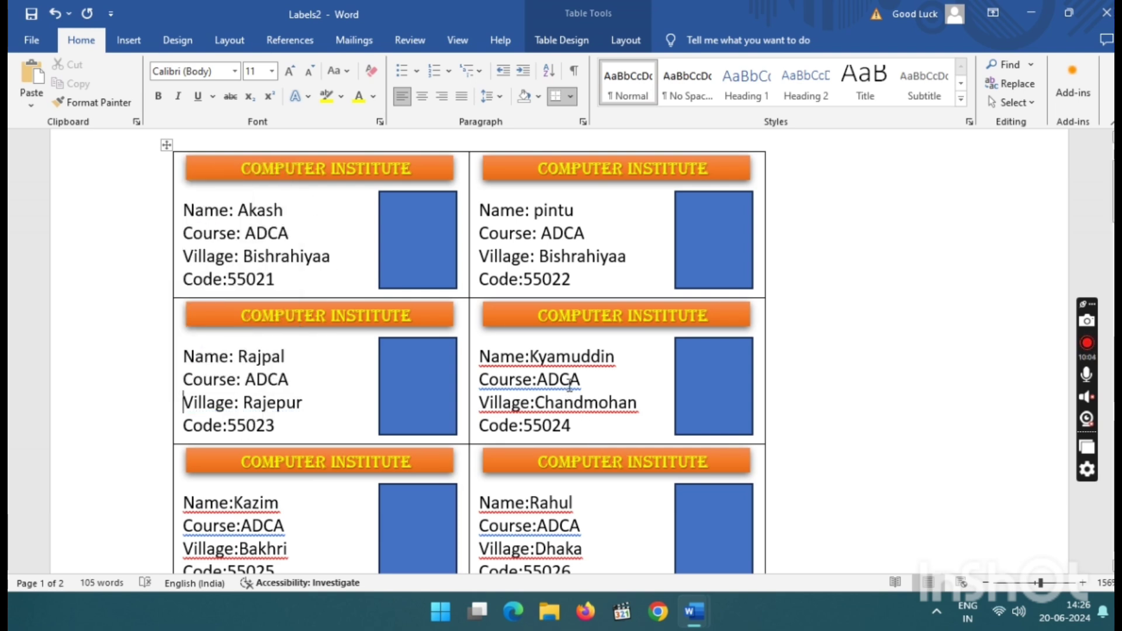
# Add a space after "Course:", "Name:" and "Village:" in the fourth card using the proofing suggestions, ignoring spelling flags that offer no correction.
pyautogui.rightClick(526, 383)
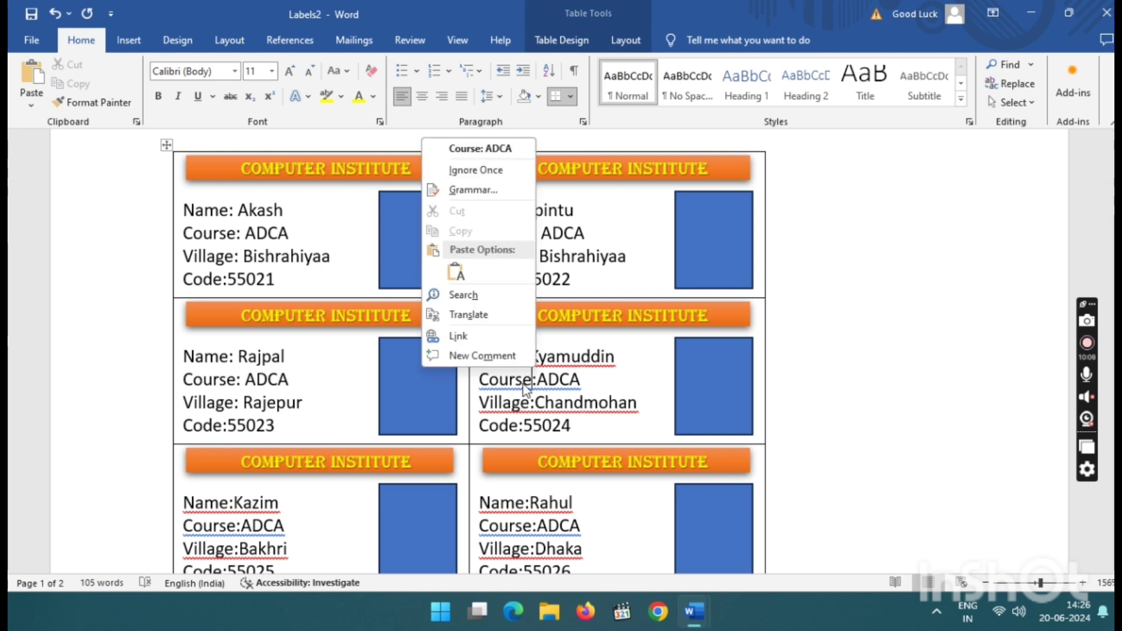
pyautogui.click(471, 150)
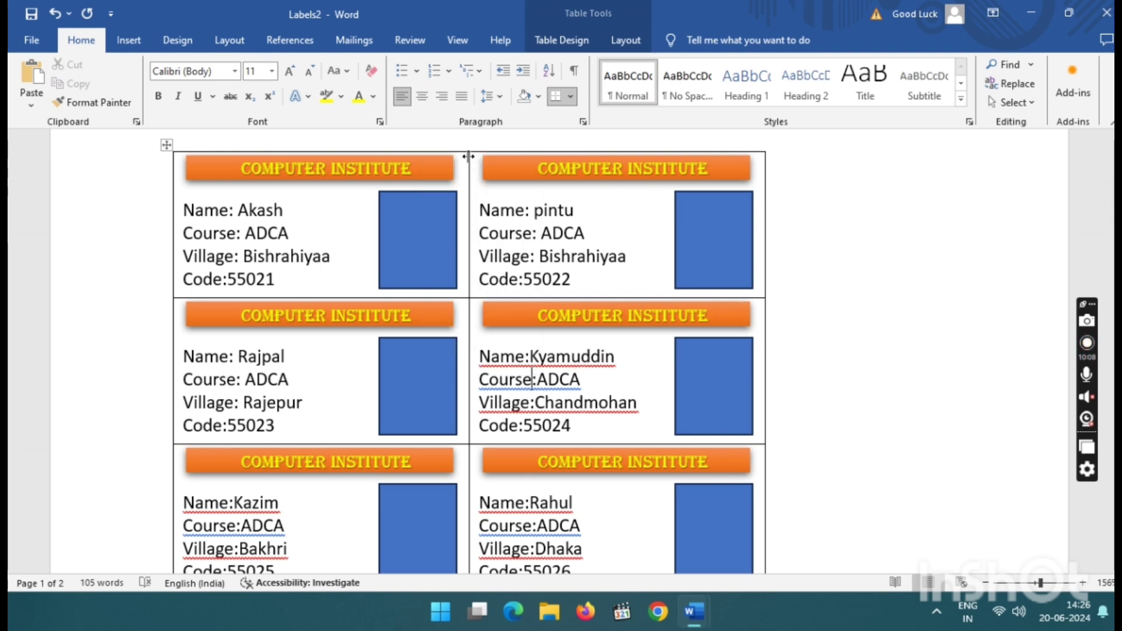
pyautogui.rightClick(594, 375)
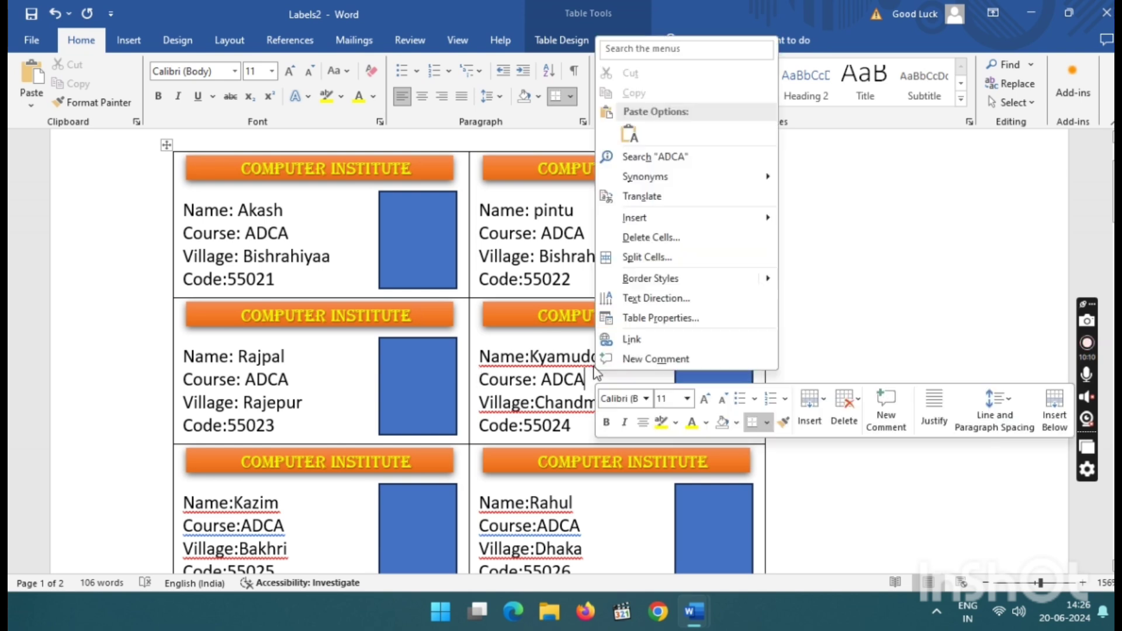
pyautogui.rightClick(590, 365)
pyautogui.click(485, 166)
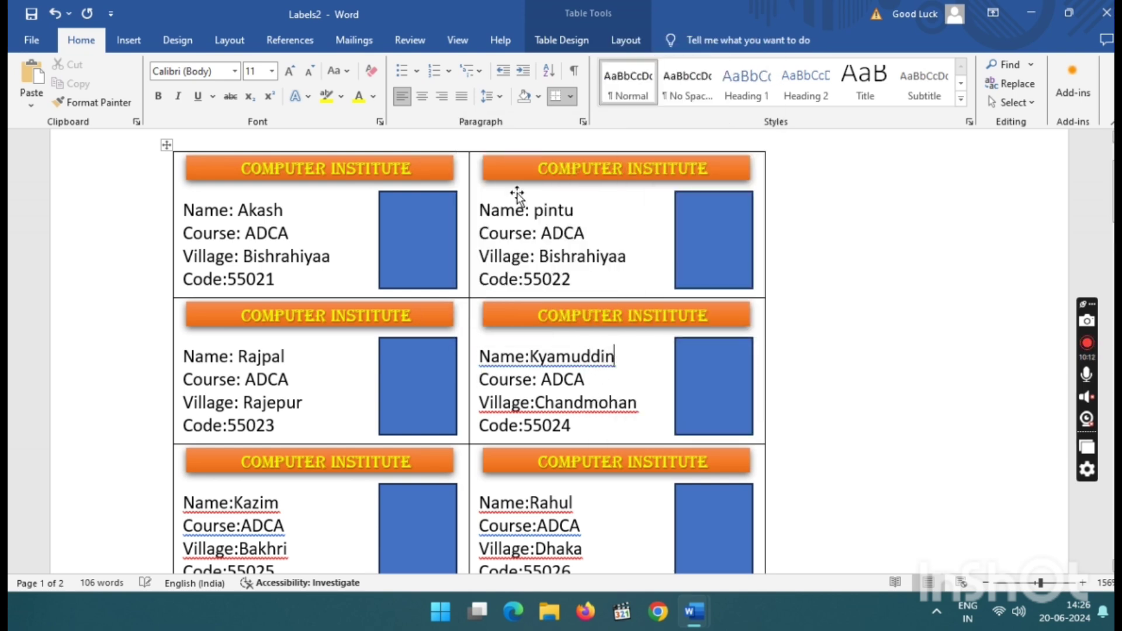
pyautogui.rightClick(526, 341)
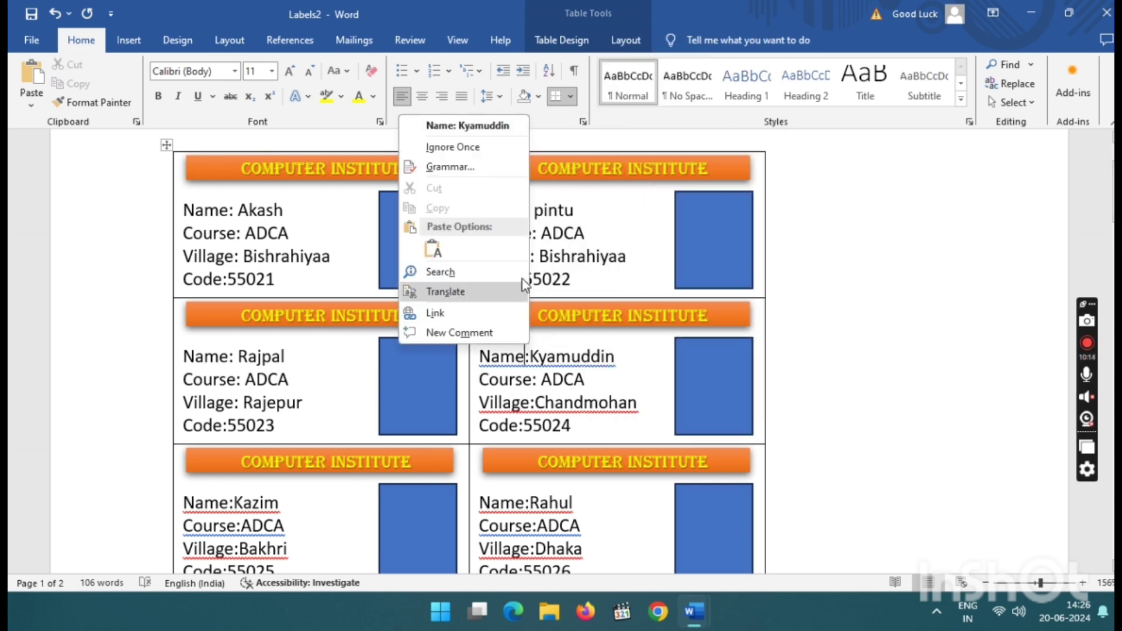
pyautogui.click(468, 120)
pyautogui.rightClick(583, 406)
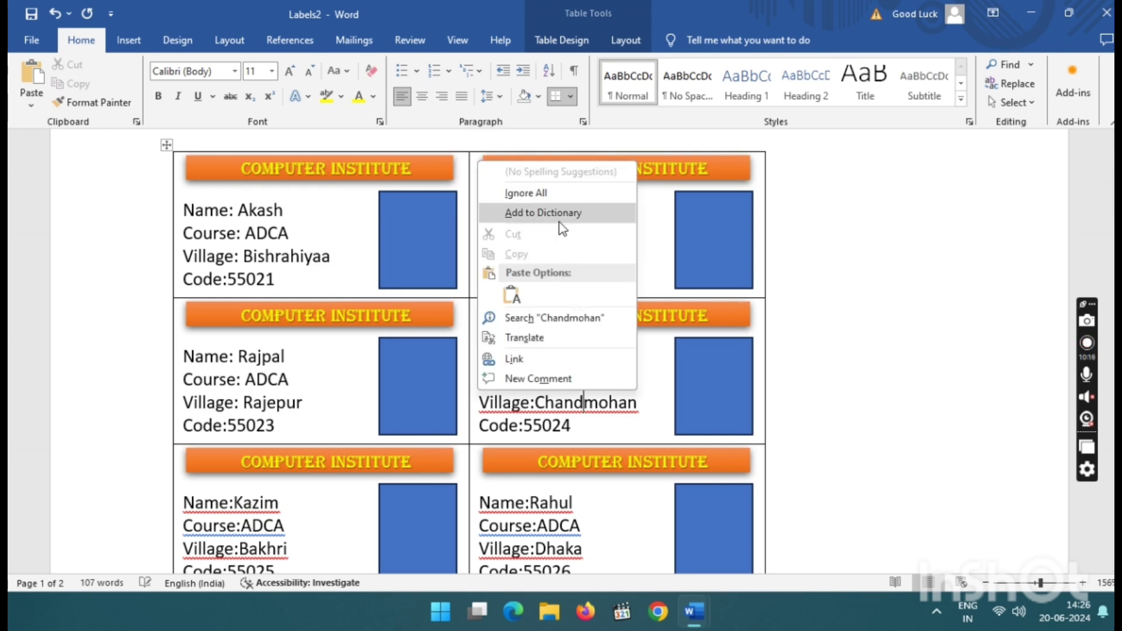
pyautogui.click(552, 200)
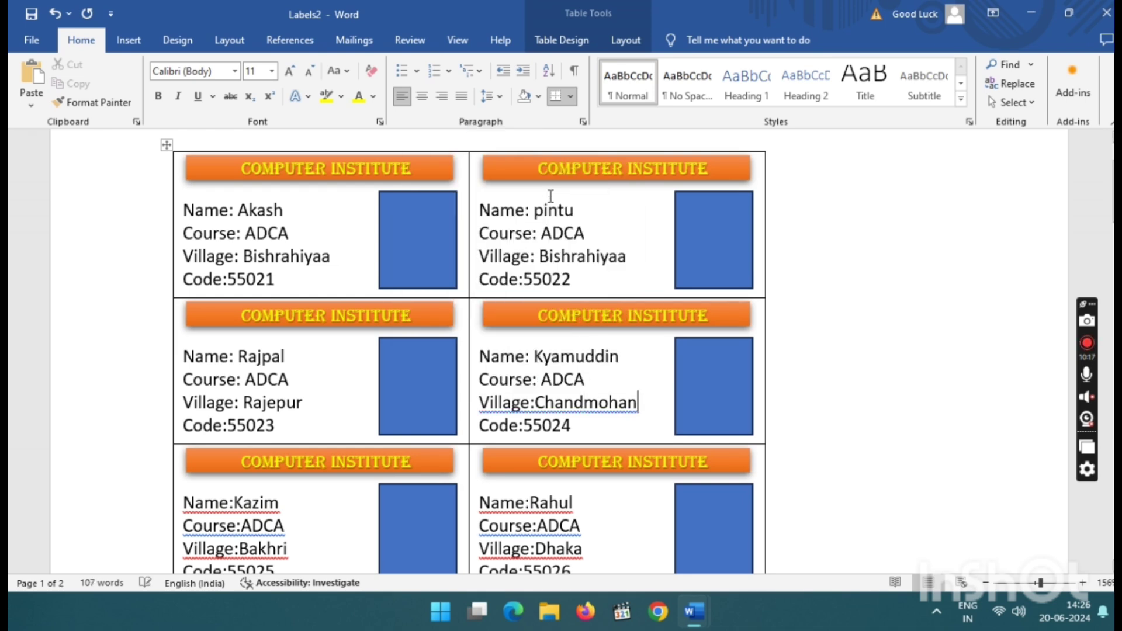
pyautogui.rightClick(602, 409)
pyautogui.click(579, 173)
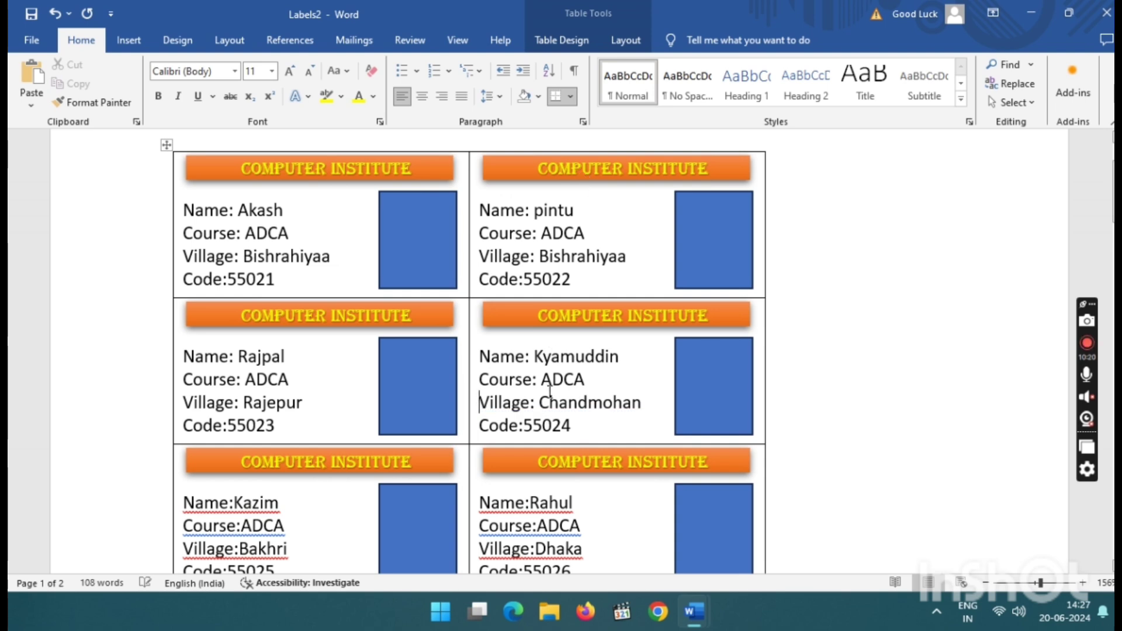
# Add a space after "Name:", "Course:" and "Village:" in the fifth card using the proofing suggestions, ignoring the village line's spelling flag.
pyautogui.scroll(-1, 549, 390)
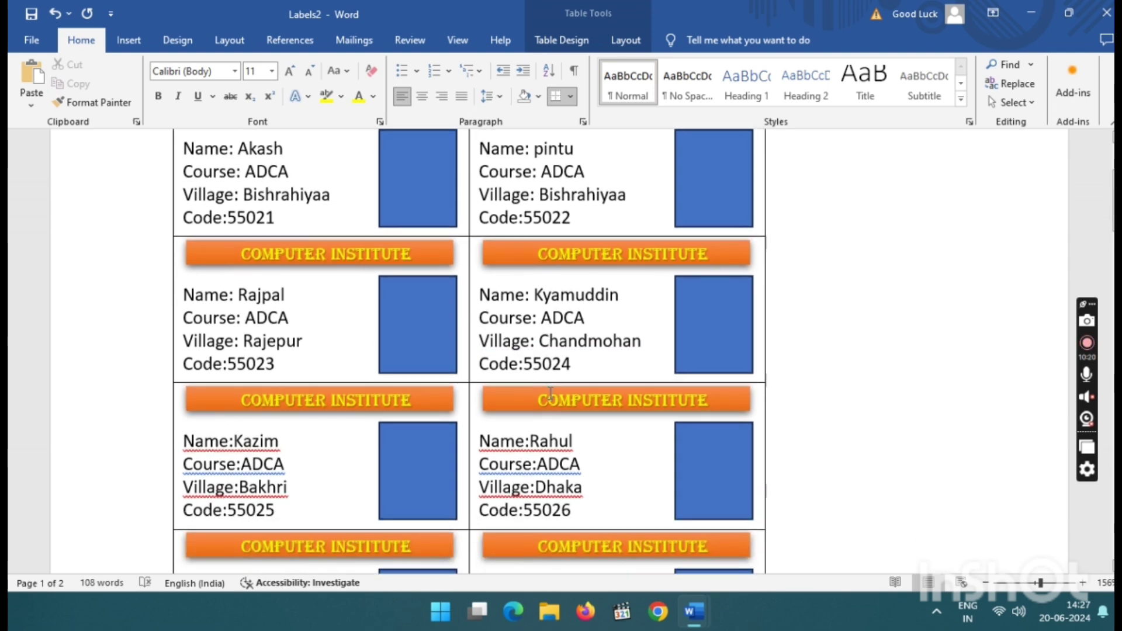
pyautogui.rightClick(209, 442)
pyautogui.click(164, 188)
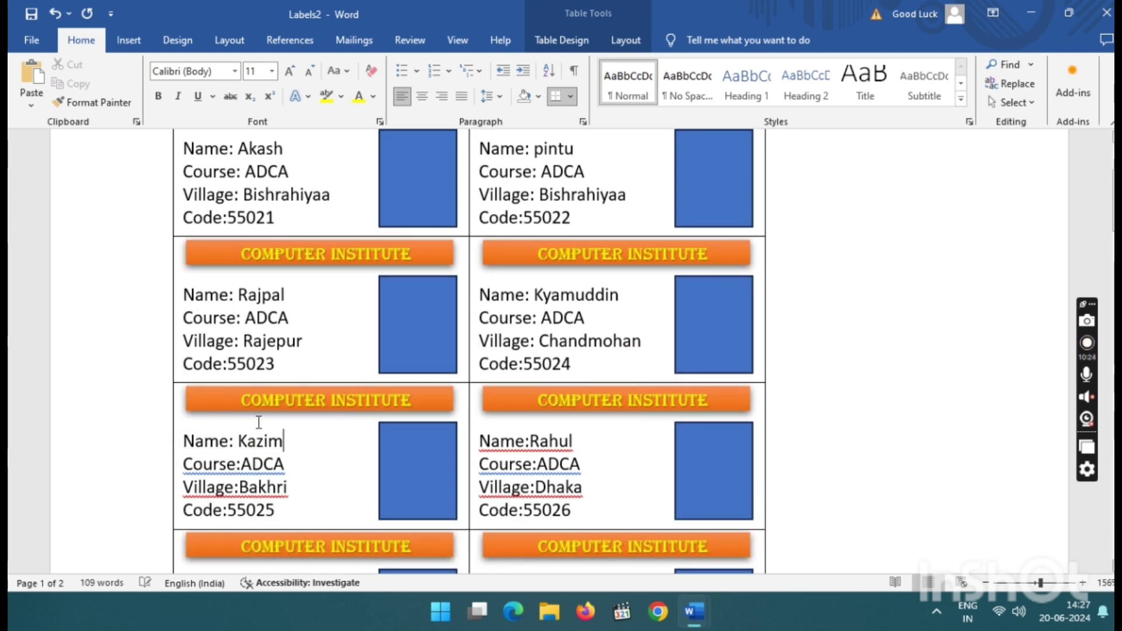
pyautogui.rightClick(257, 471)
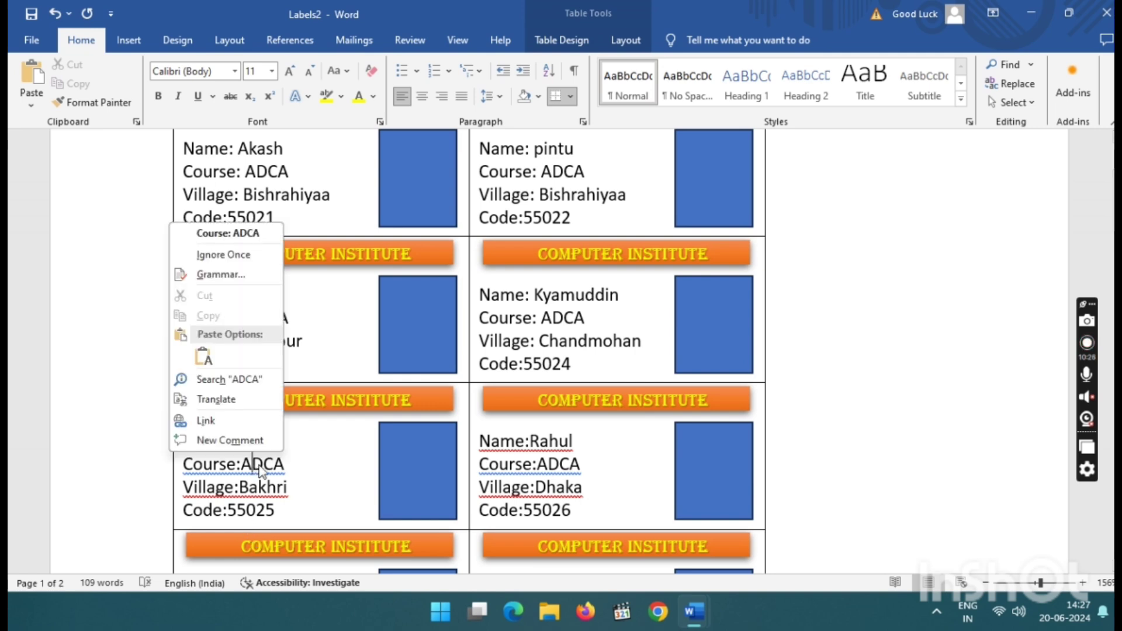
pyautogui.click(222, 232)
pyautogui.rightClick(264, 487)
pyautogui.click(251, 280)
pyautogui.rightClick(224, 486)
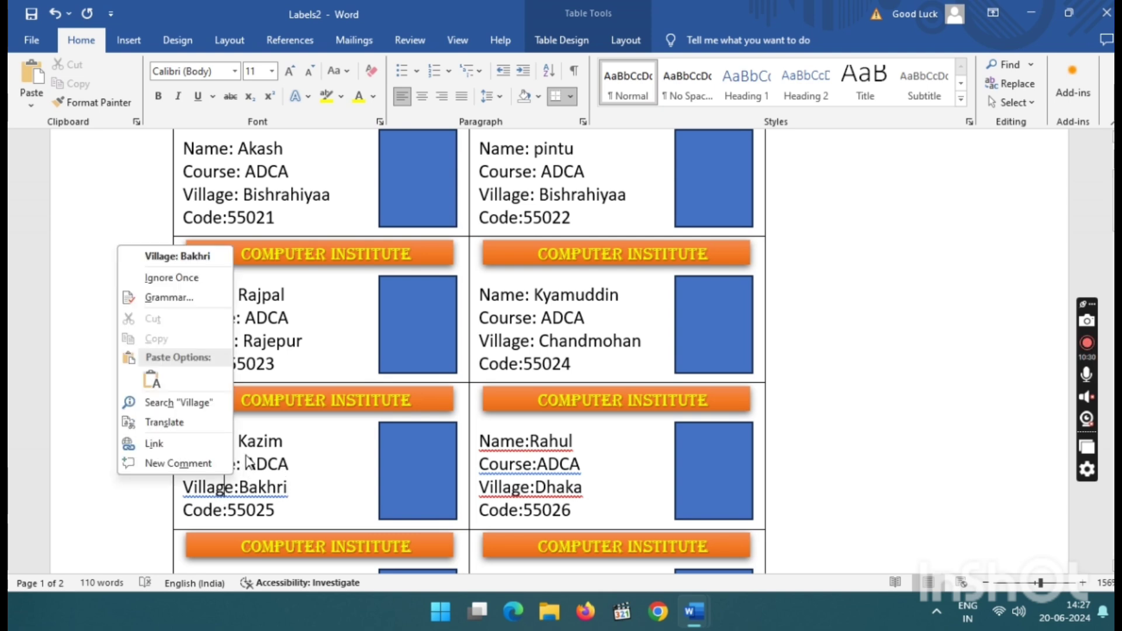
pyautogui.click(206, 256)
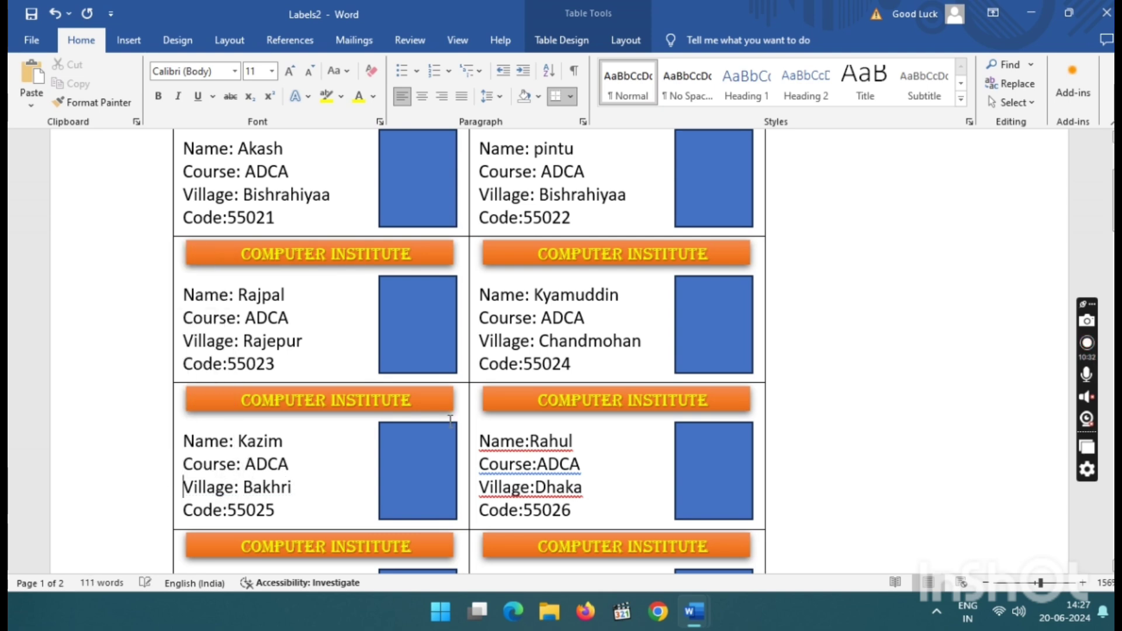
# Add a space after "Name:", "Course:" and "Village:" in the sixth card using the proofing suggestions, and check the cards above.
pyautogui.rightClick(511, 435)
pyautogui.click(445, 187)
pyautogui.rightClick(549, 465)
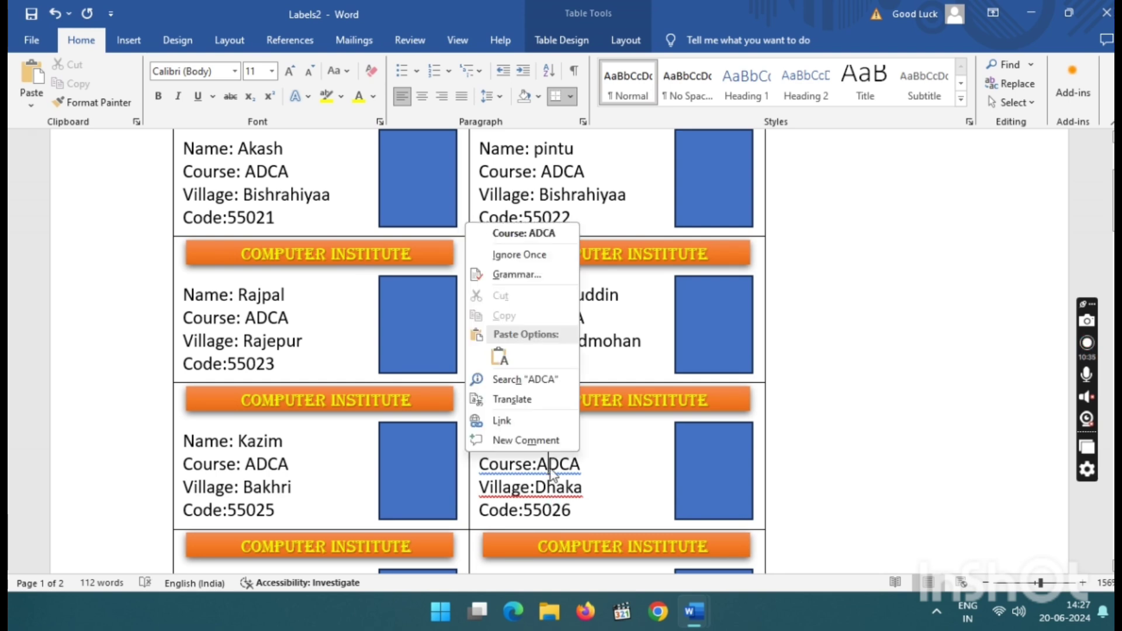
pyautogui.click(552, 229)
pyautogui.rightClick(517, 482)
pyautogui.click(520, 233)
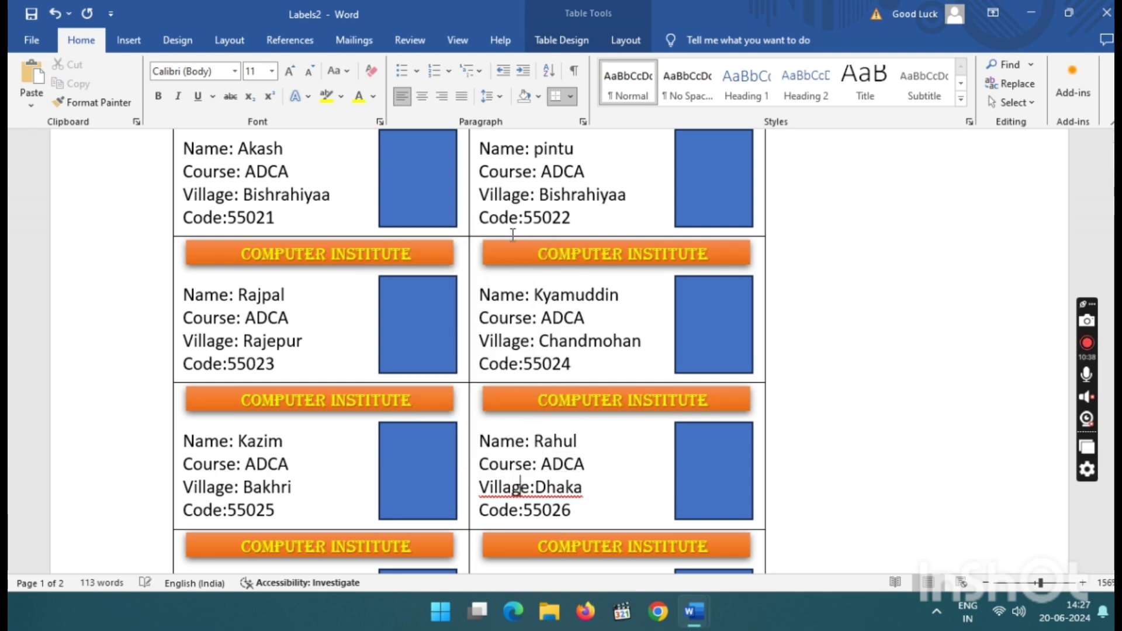
pyautogui.scroll(3, 504, 400)
pyautogui.scroll(-2, 506, 400)
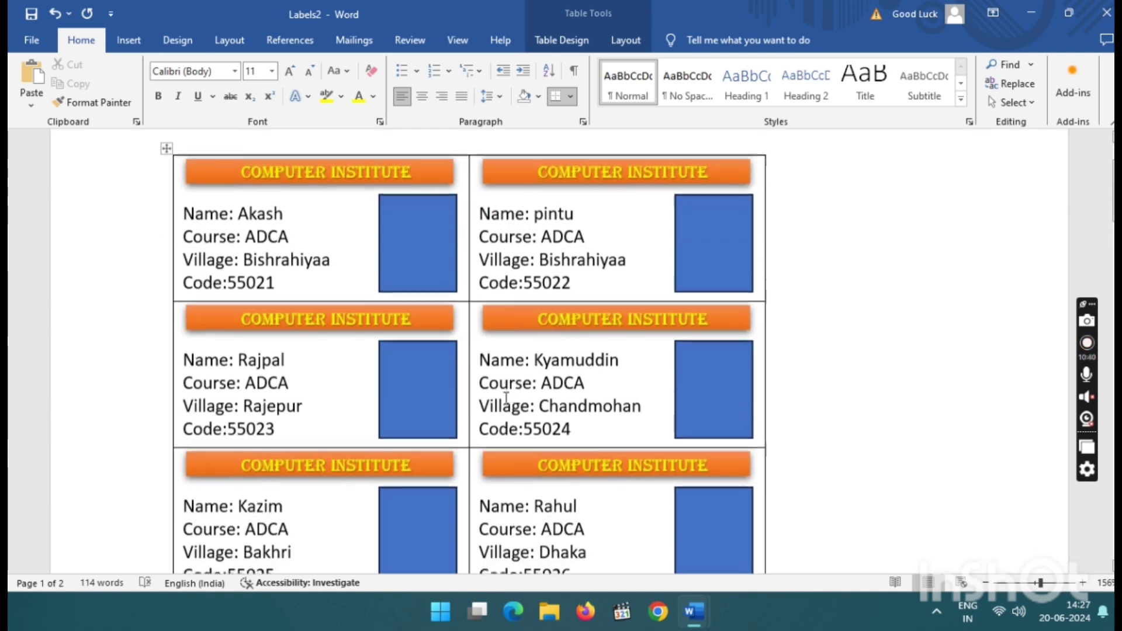
# Fill the first card's photo box with the picture images (2).jpg from the Downloads folder, showing the files as large icons.
pyautogui.click(401, 248)
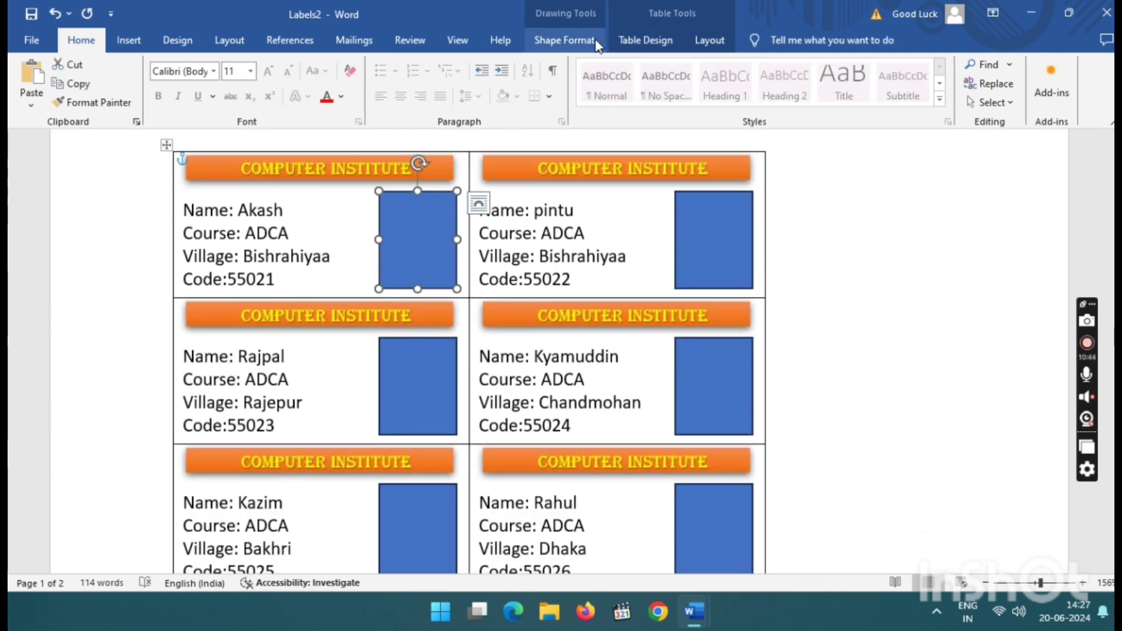
pyautogui.click(561, 40)
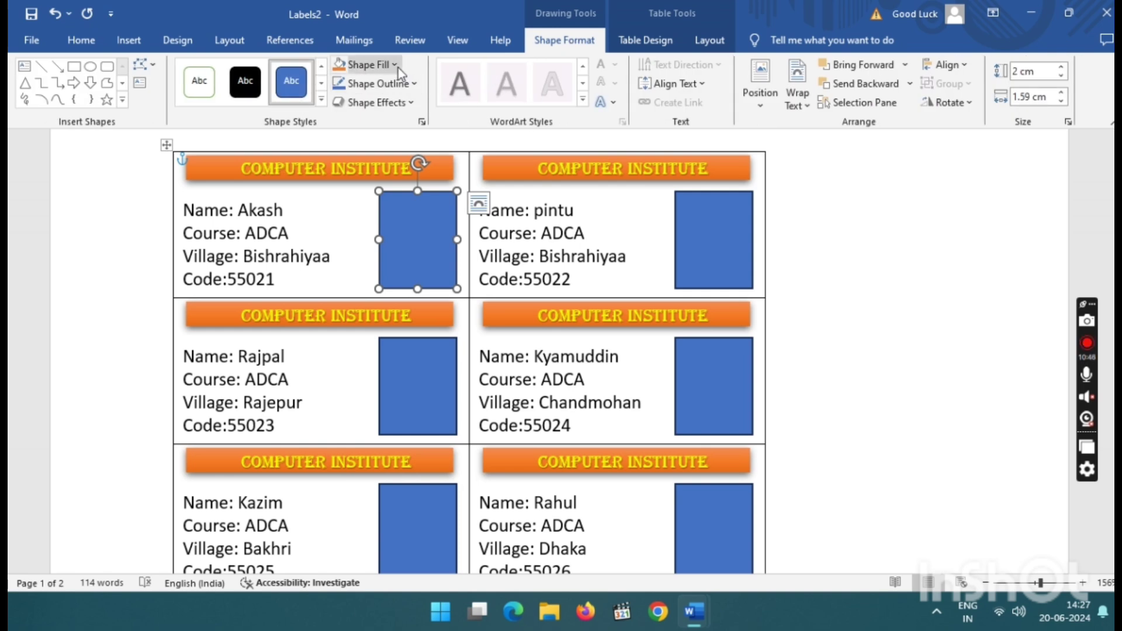
pyautogui.click(394, 68)
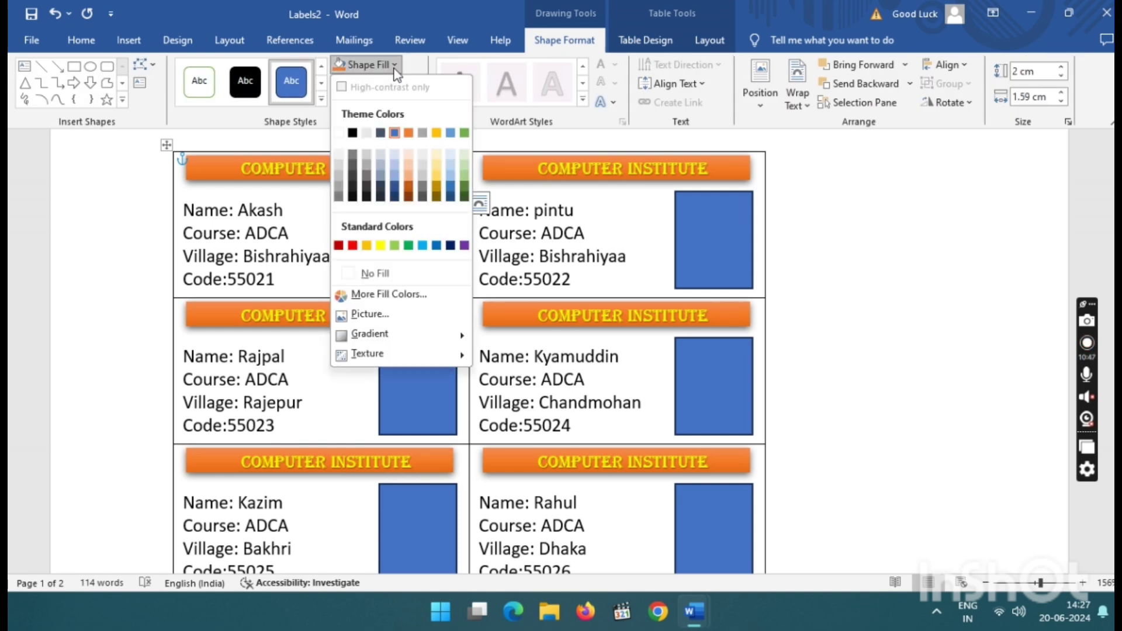
pyautogui.click(396, 315)
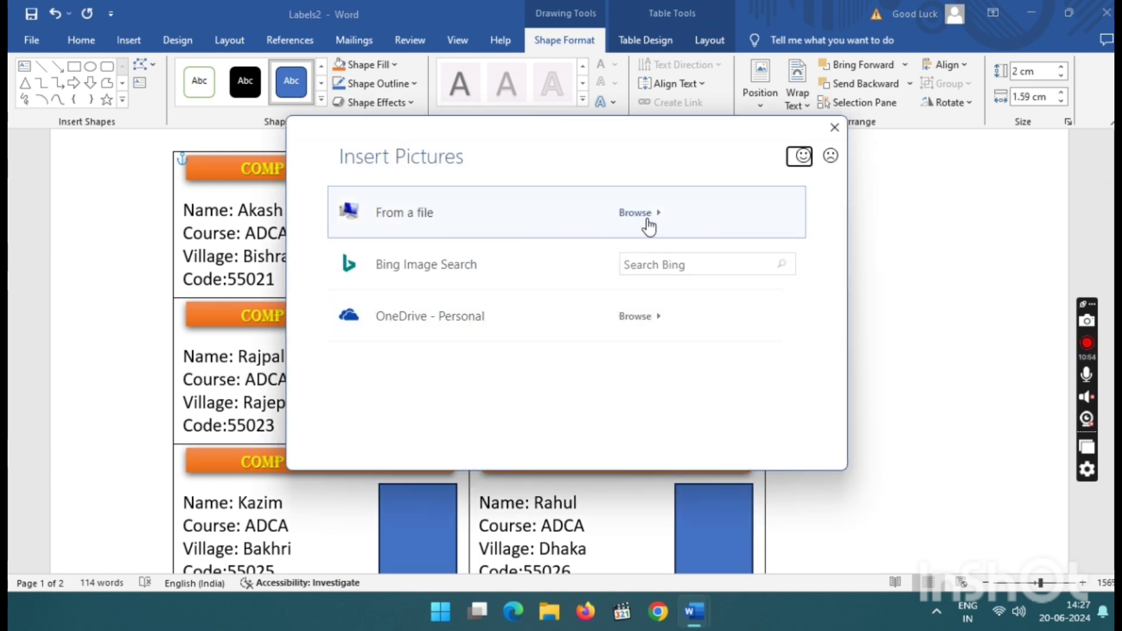
pyautogui.click(637, 214)
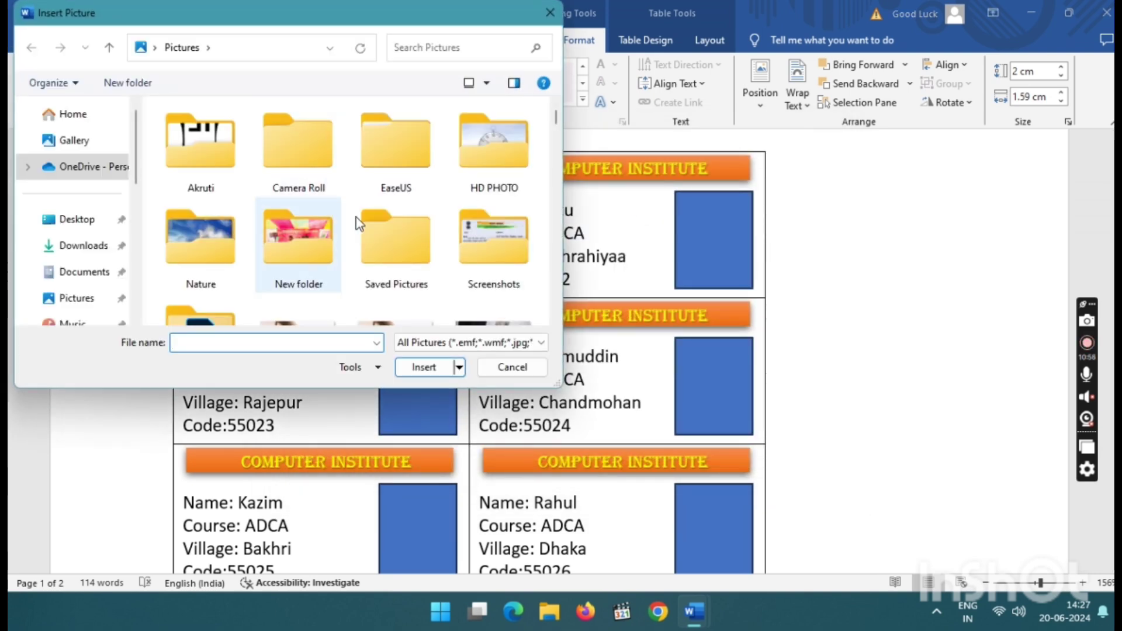
pyautogui.click(82, 251)
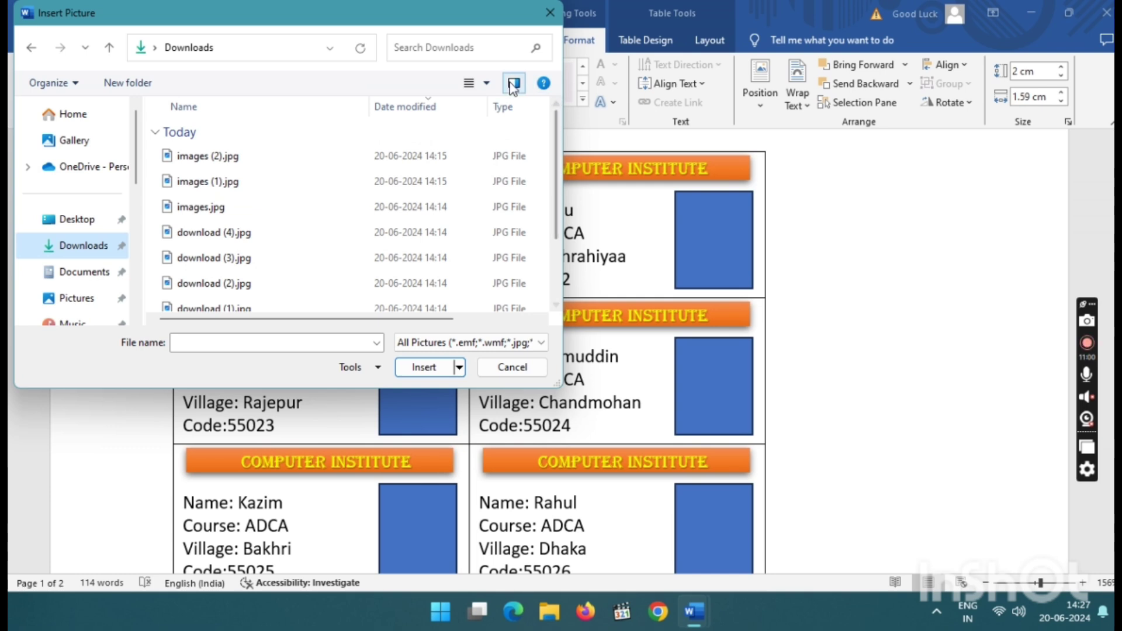
pyautogui.click(485, 86)
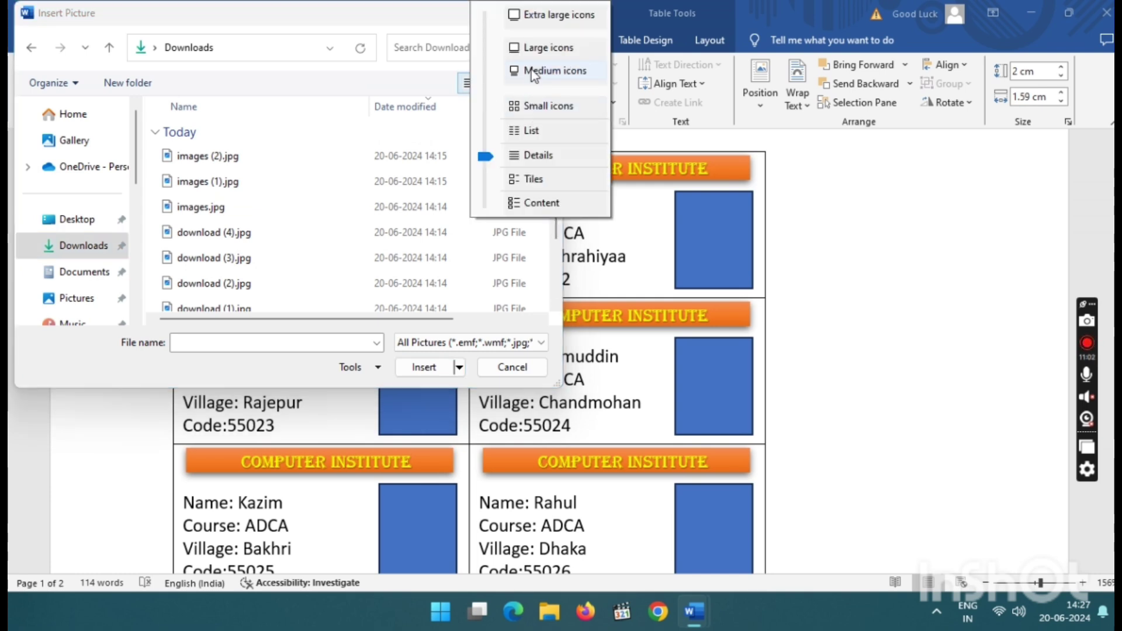
pyautogui.click(533, 105)
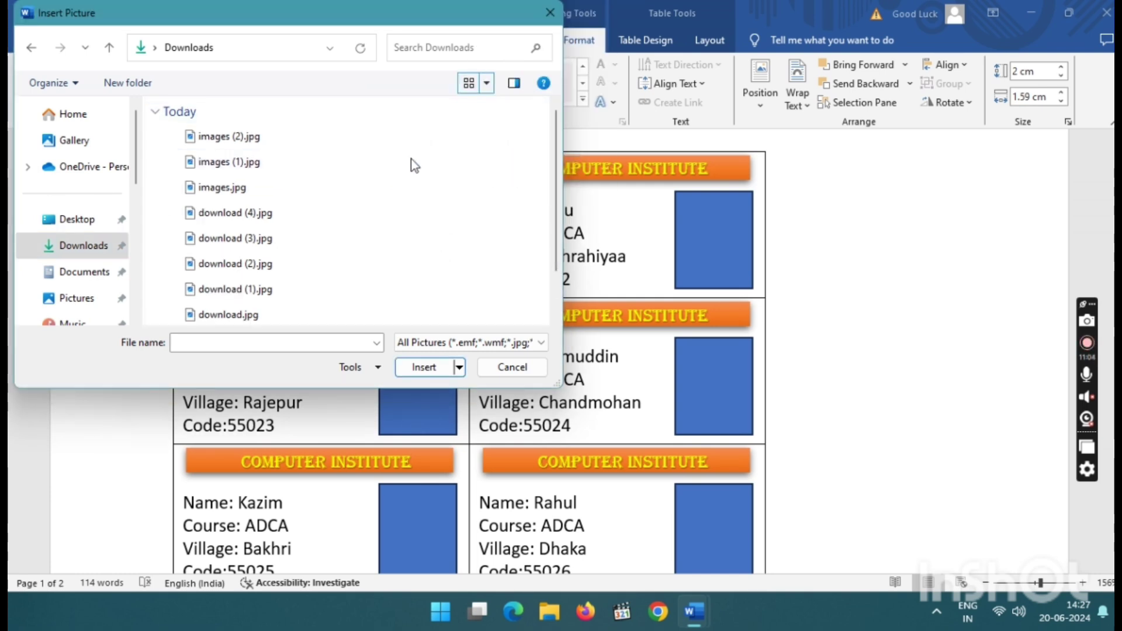
pyautogui.click(486, 84)
pyautogui.click(530, 52)
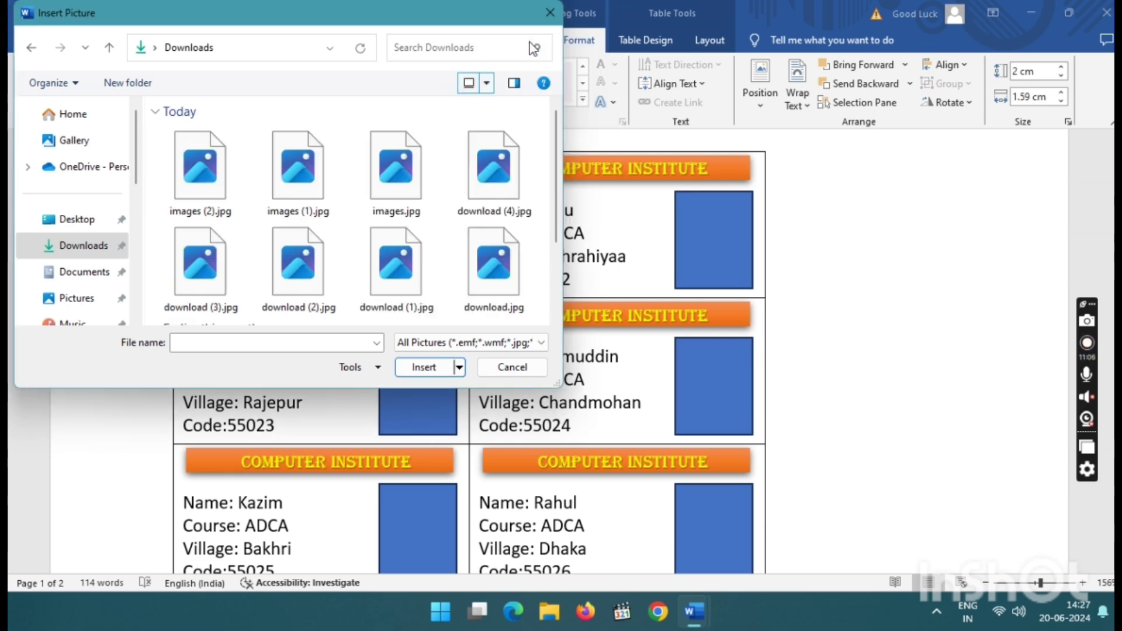
pyautogui.click(225, 183)
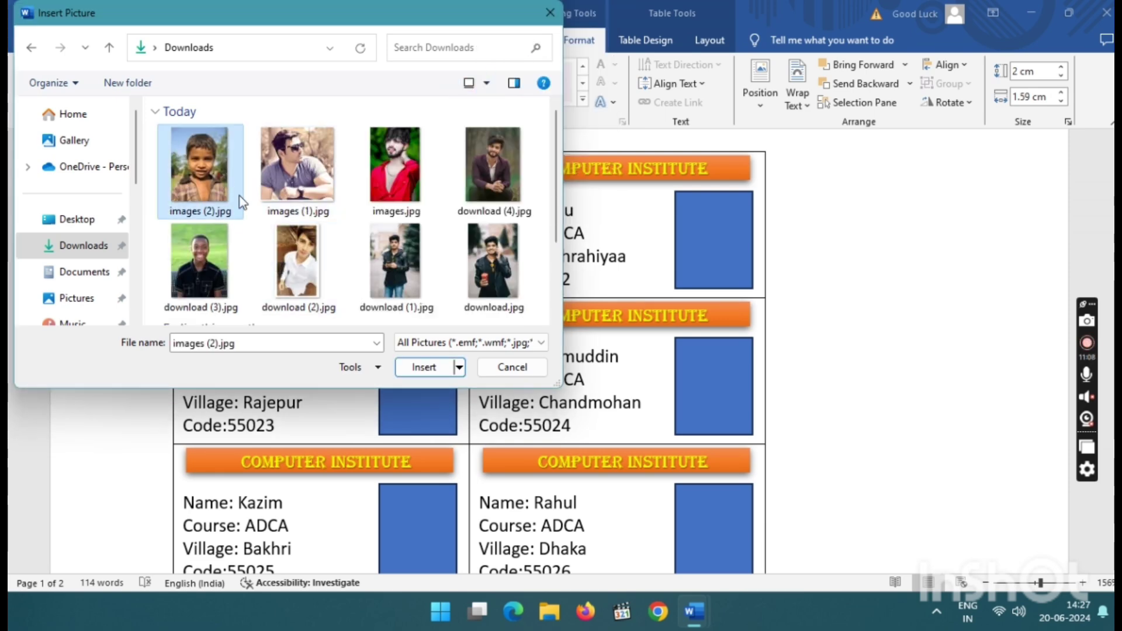
pyautogui.click(423, 366)
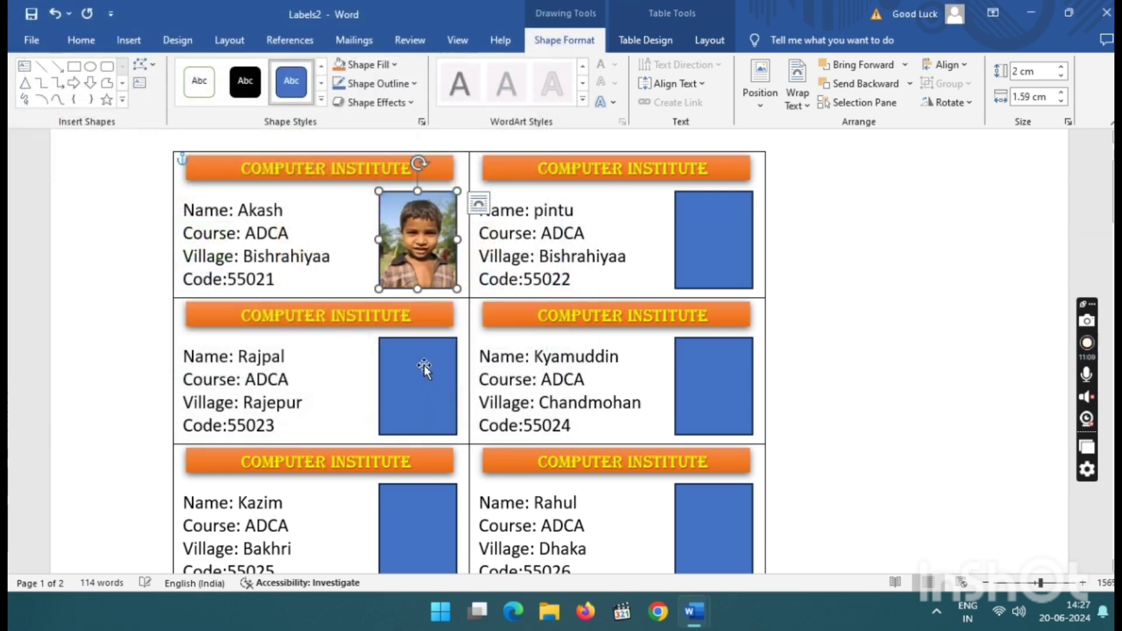
# Fill the second card's photo box with the picture images (1).jpg from Downloads, showing the files as large icons.
pyautogui.click(715, 233)
pyautogui.click(391, 67)
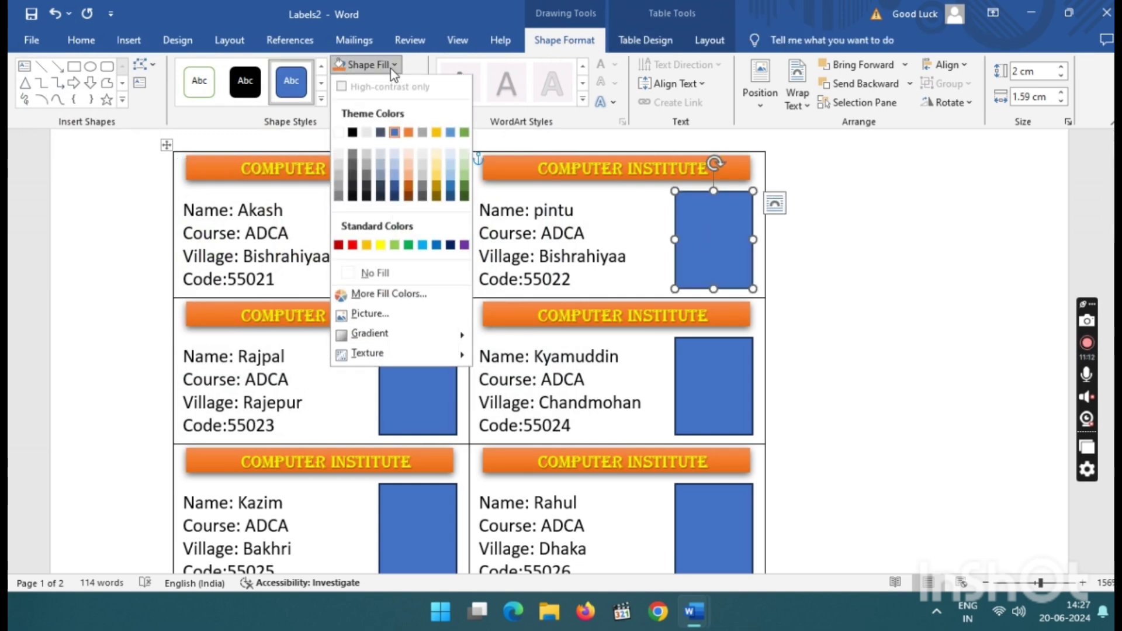
pyautogui.click(369, 314)
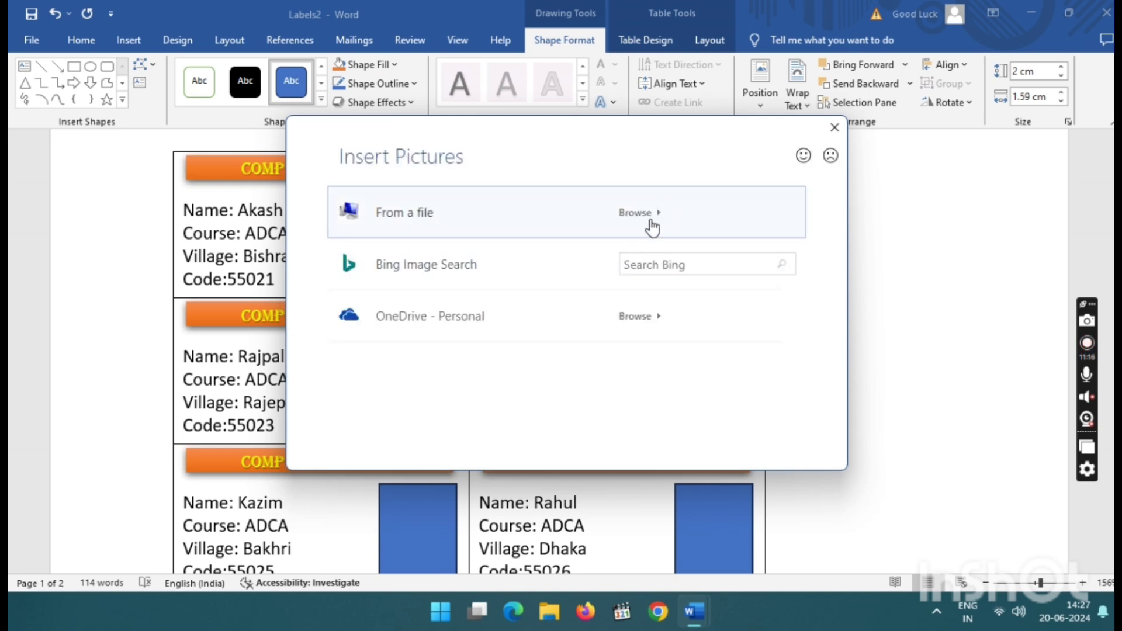
pyautogui.click(636, 212)
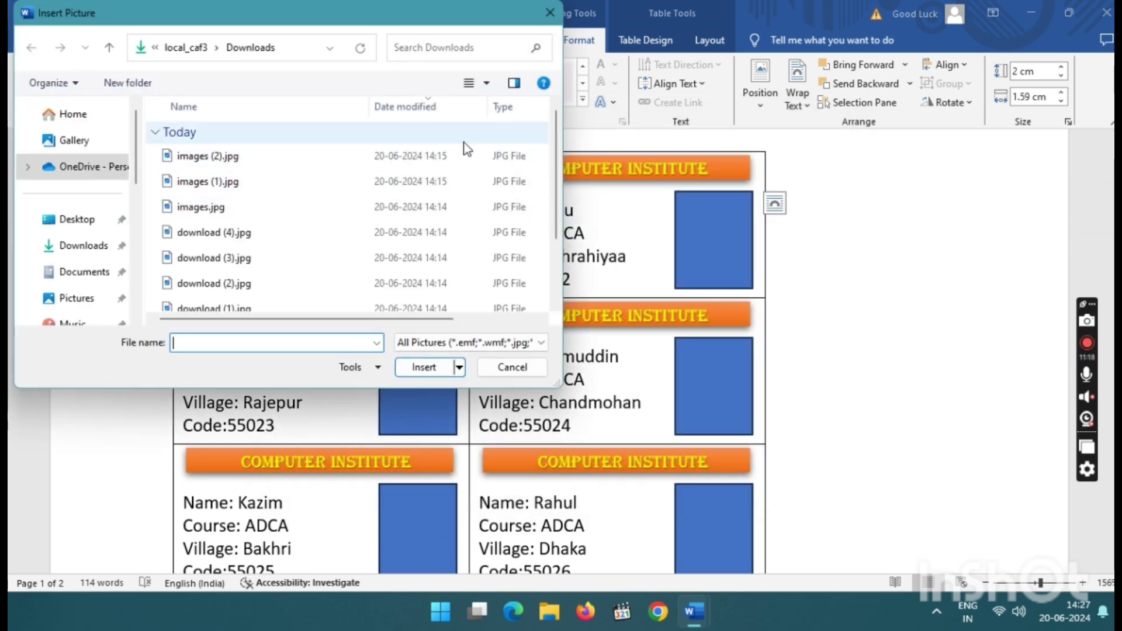
pyautogui.click(486, 83)
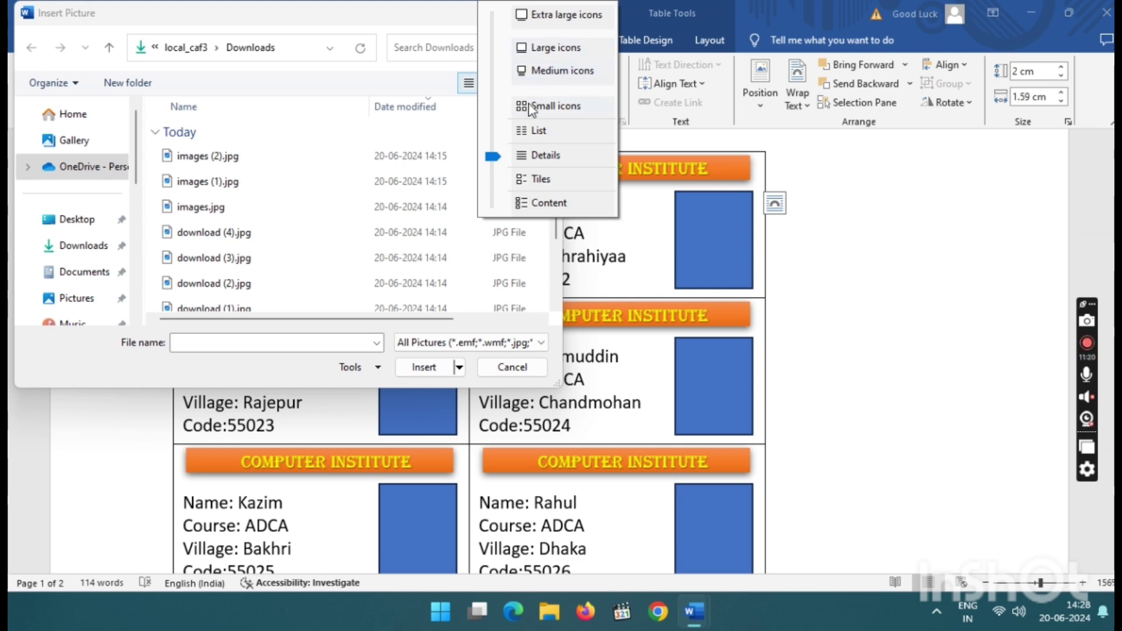
pyautogui.click(535, 49)
pyautogui.click(297, 167)
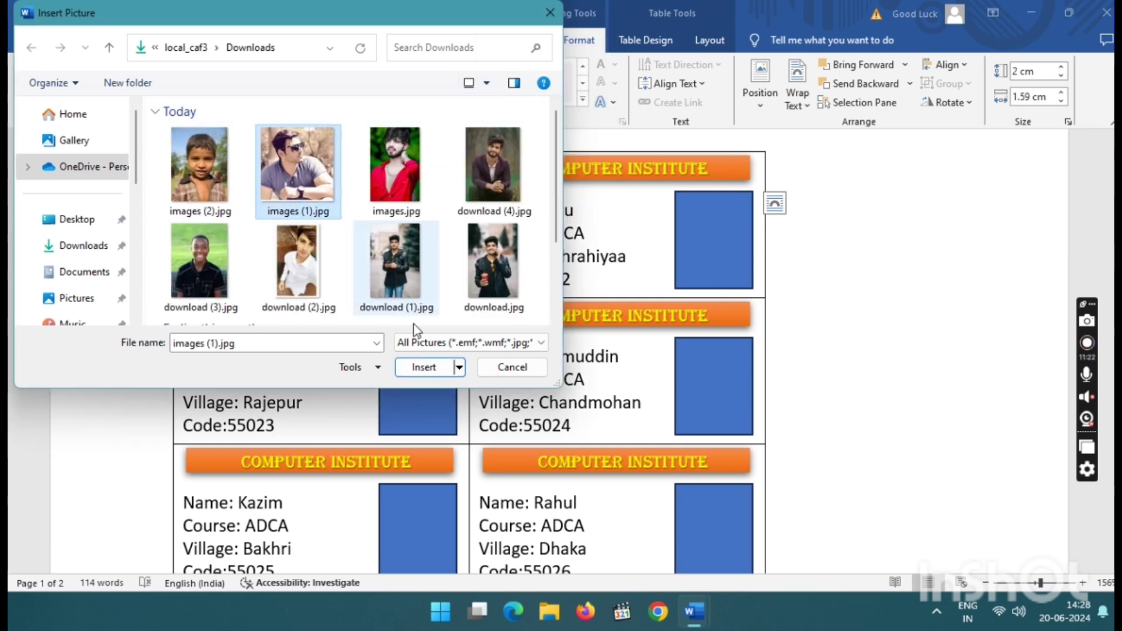
pyautogui.click(434, 368)
# Fill the third card's photo box with the picture file images.jpg from the Downloads folder.
pyautogui.click(419, 381)
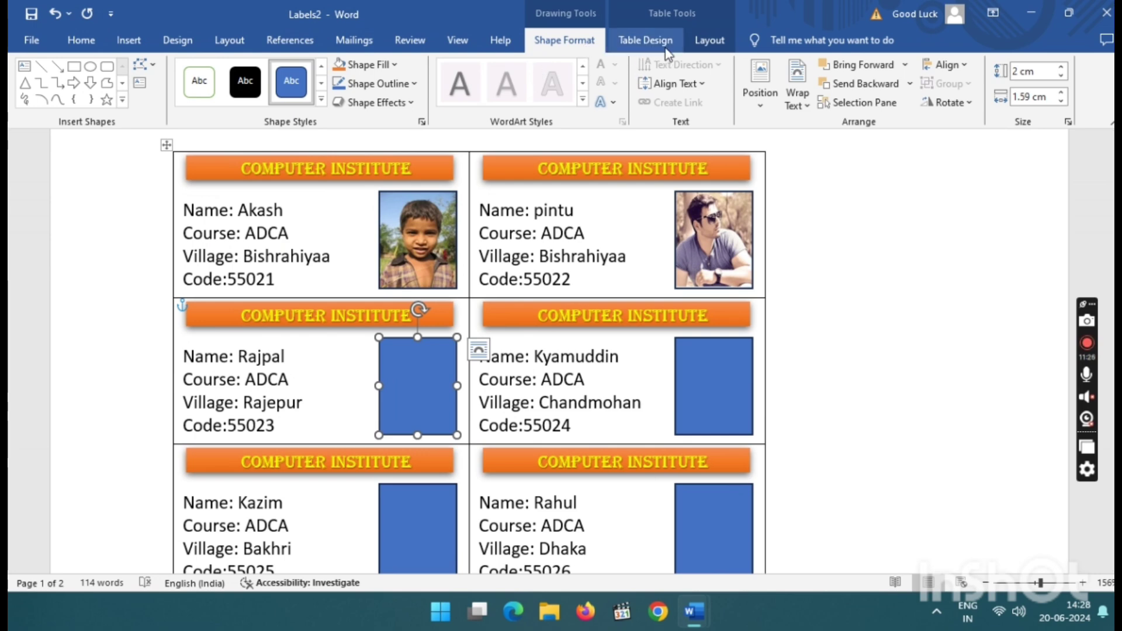
pyautogui.click(669, 48)
pyautogui.click(562, 41)
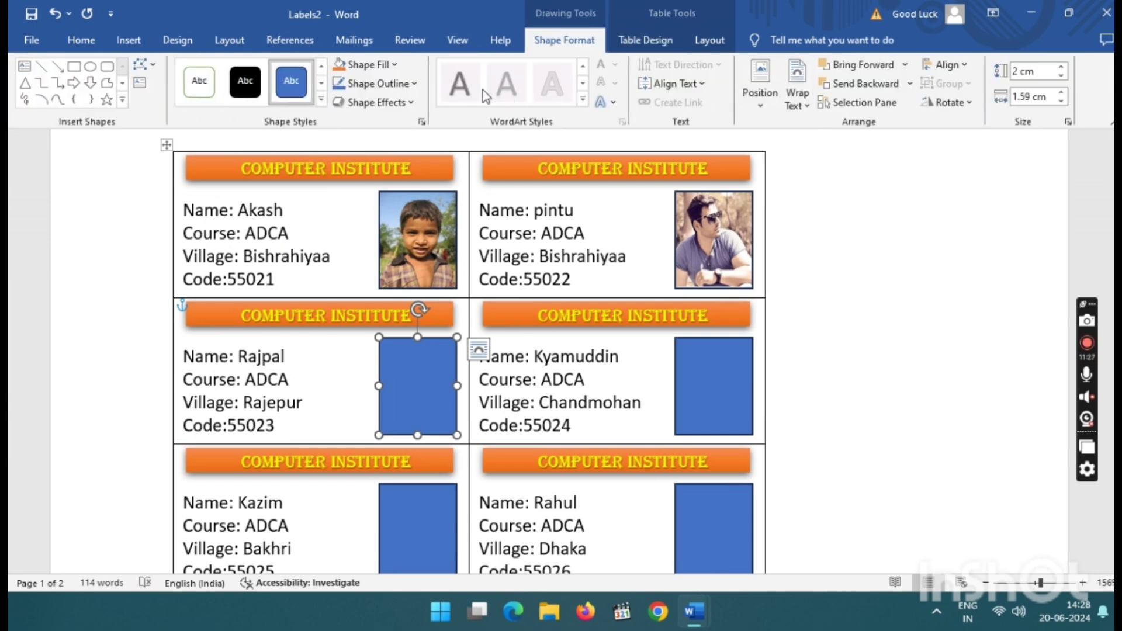
pyautogui.click(392, 65)
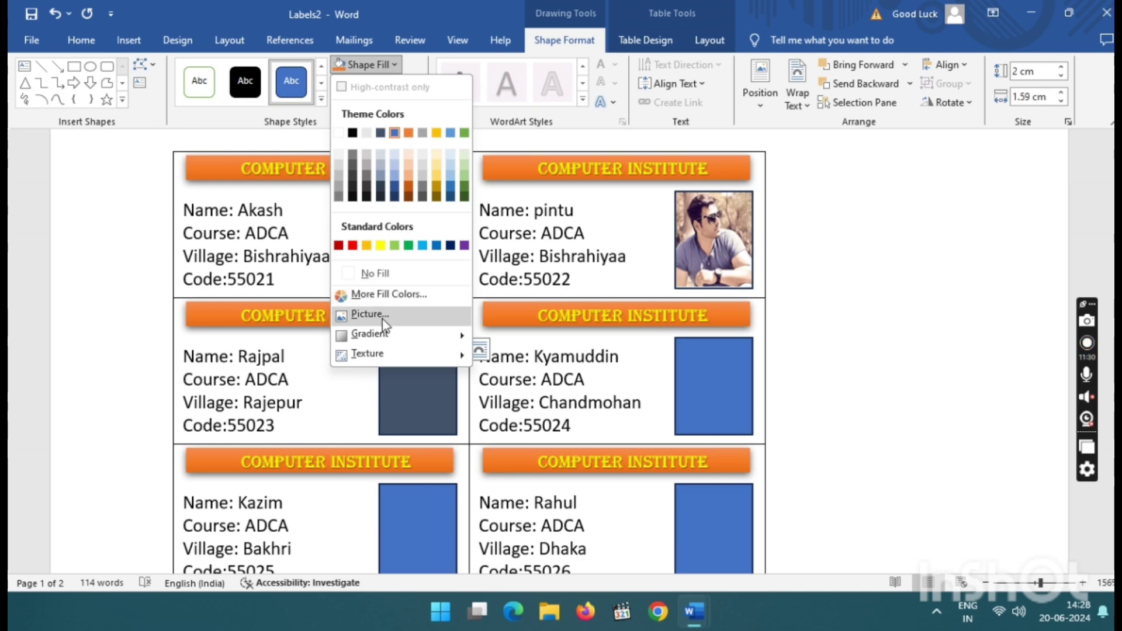
pyautogui.click(369, 315)
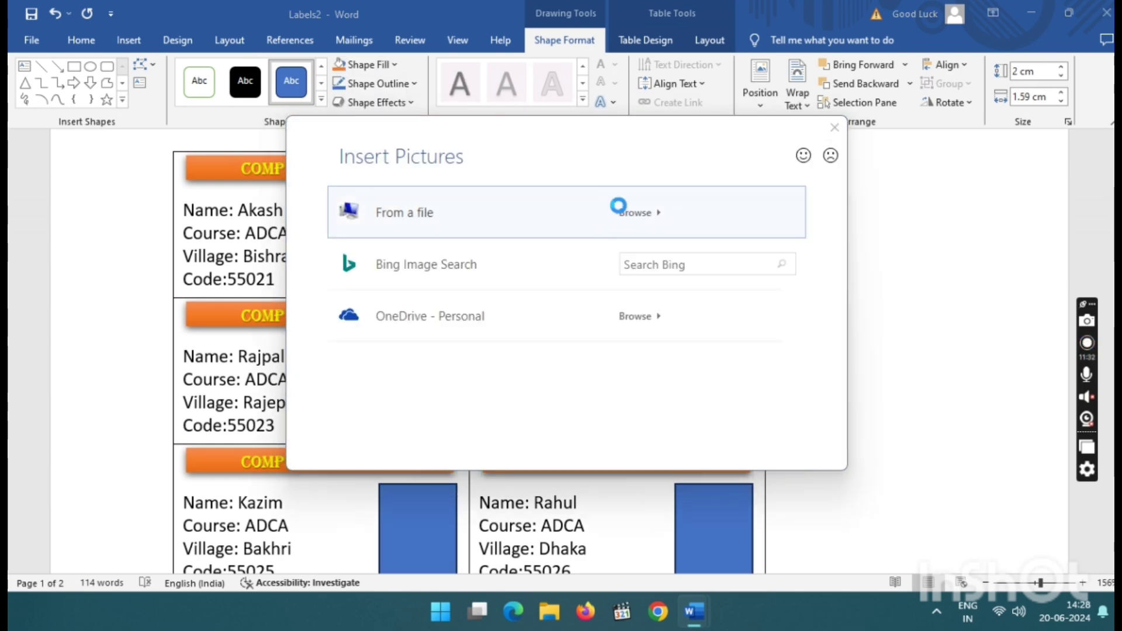
pyautogui.click(635, 212)
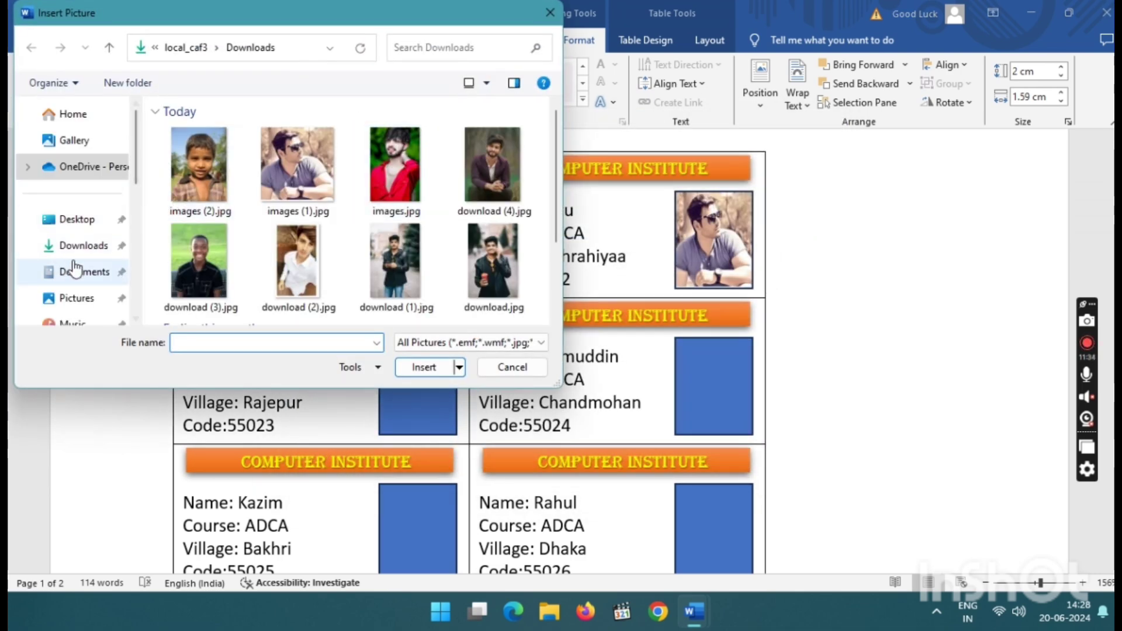
pyautogui.click(406, 185)
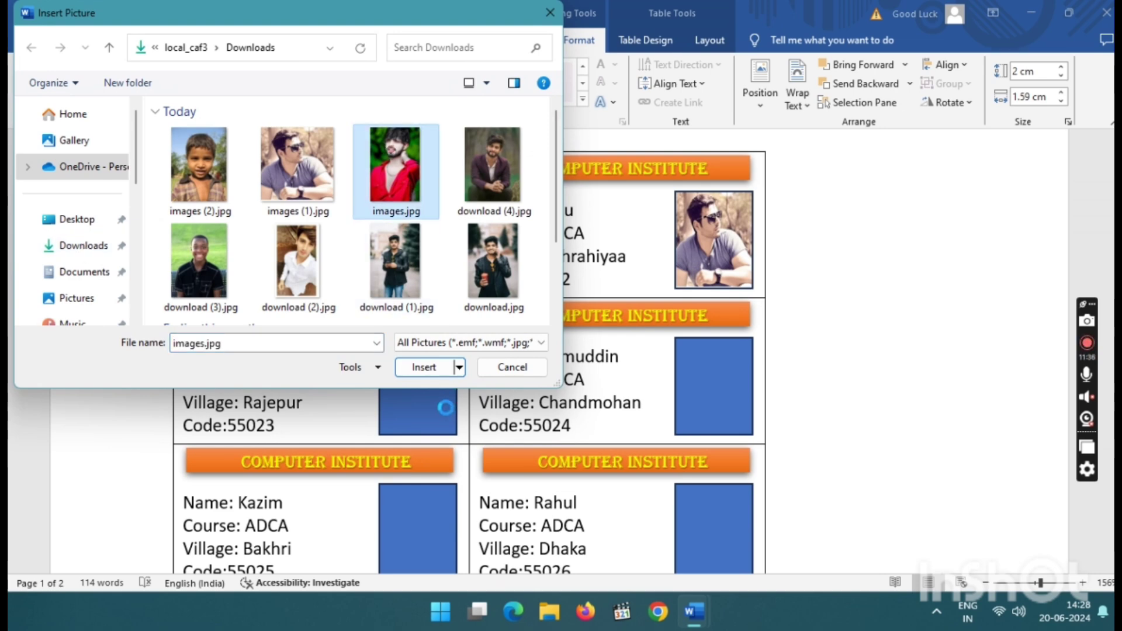
pyautogui.click(436, 370)
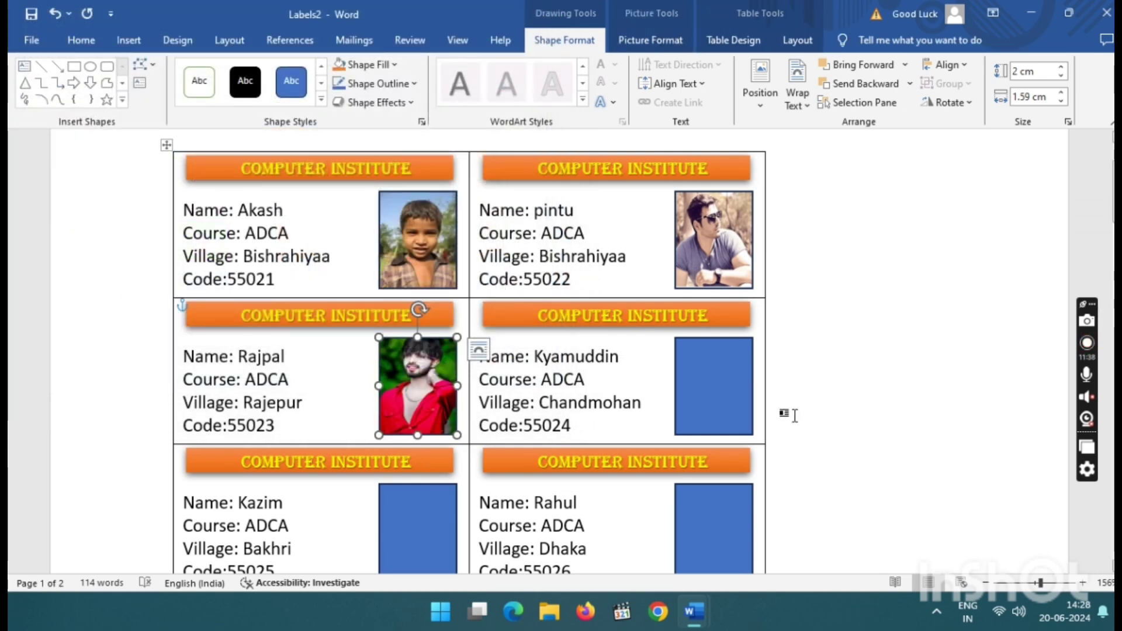
# Fill the fourth card's photo box with the picture file download (2).jpg from the Downloads folder.
pyautogui.click(730, 407)
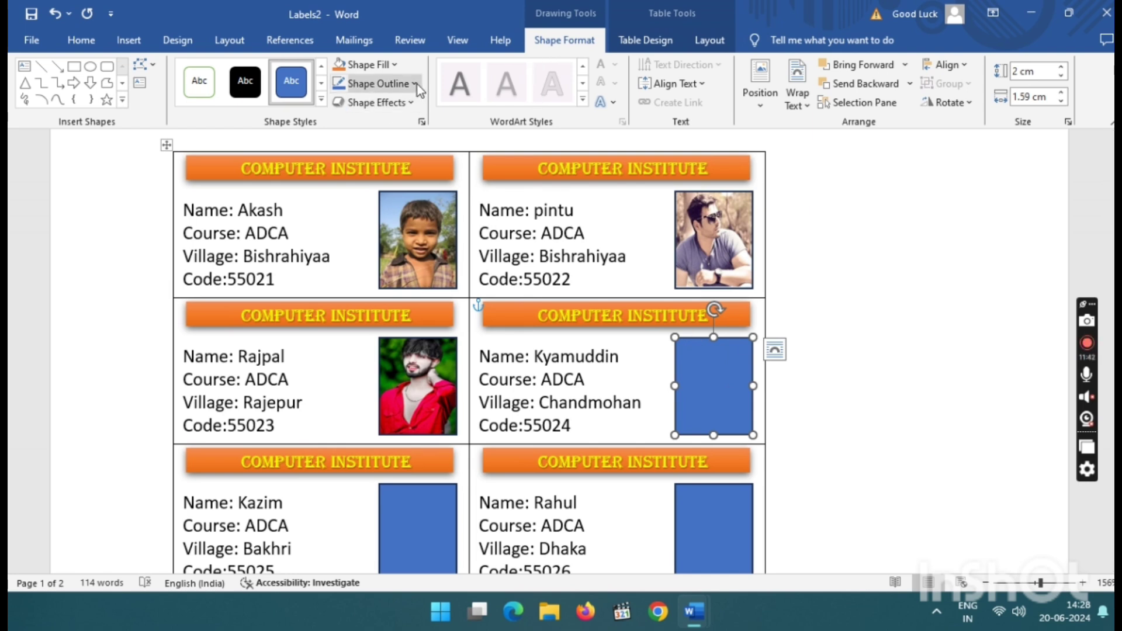
pyautogui.click(395, 65)
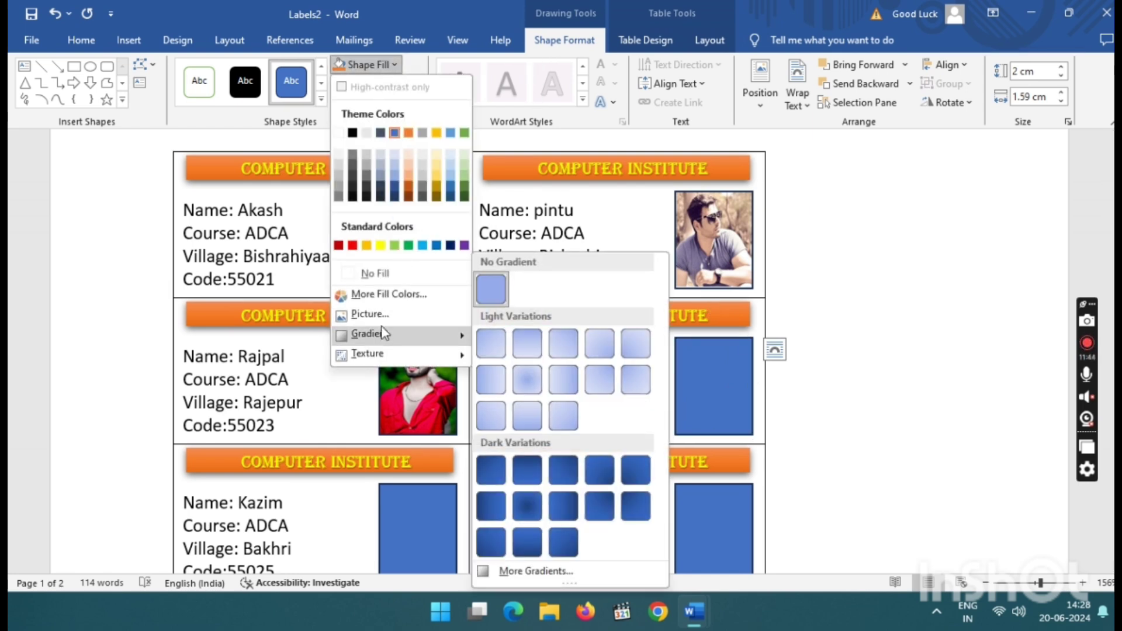
pyautogui.click(389, 313)
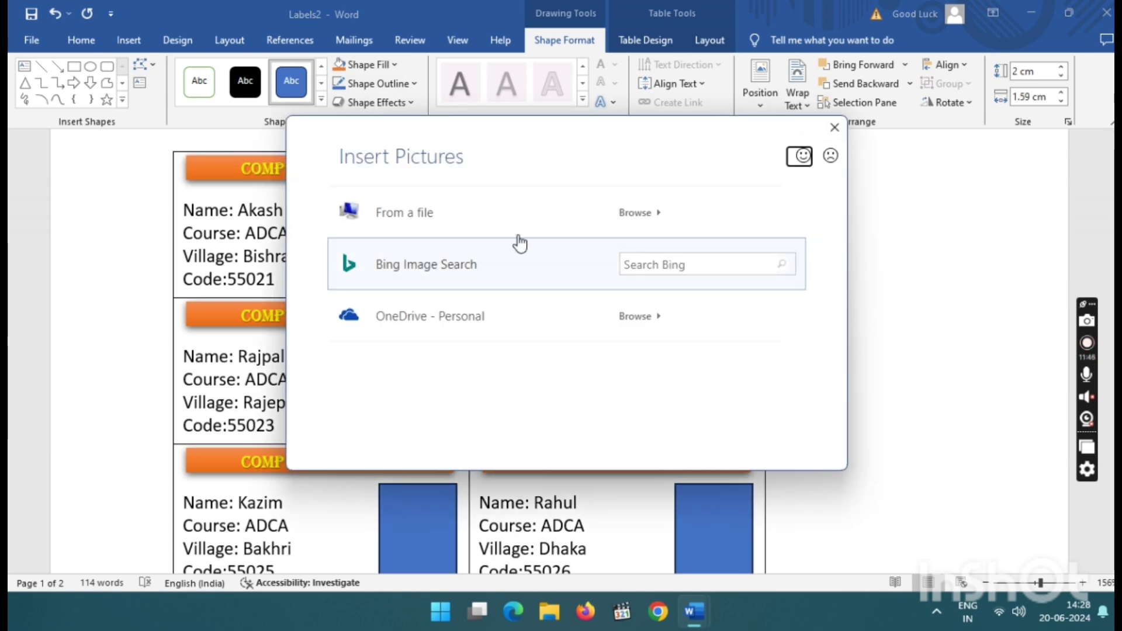
pyautogui.click(637, 213)
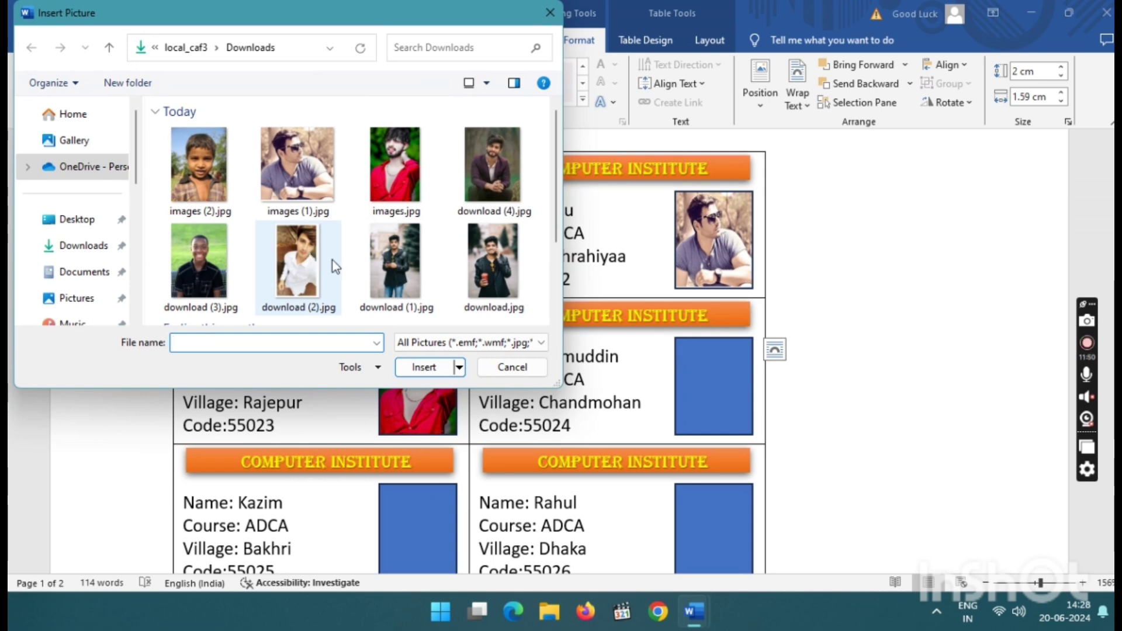
pyautogui.click(308, 275)
pyautogui.click(424, 367)
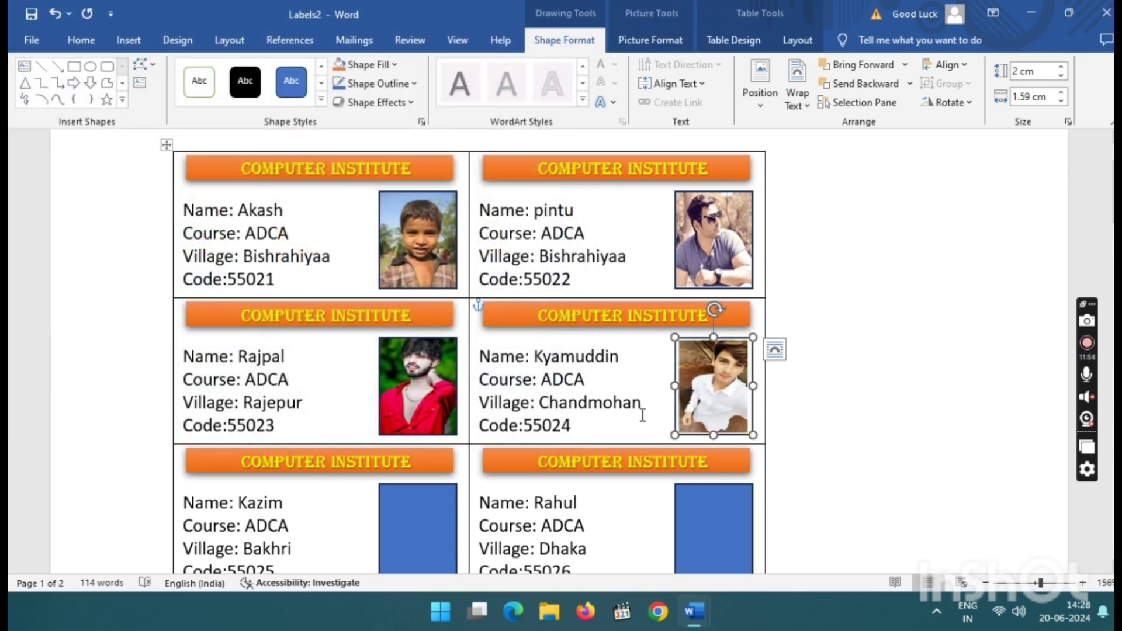
# Fill the fifth card's photo box with the picture file download (1).jpg from the Downloads folder.
pyautogui.click(443, 530)
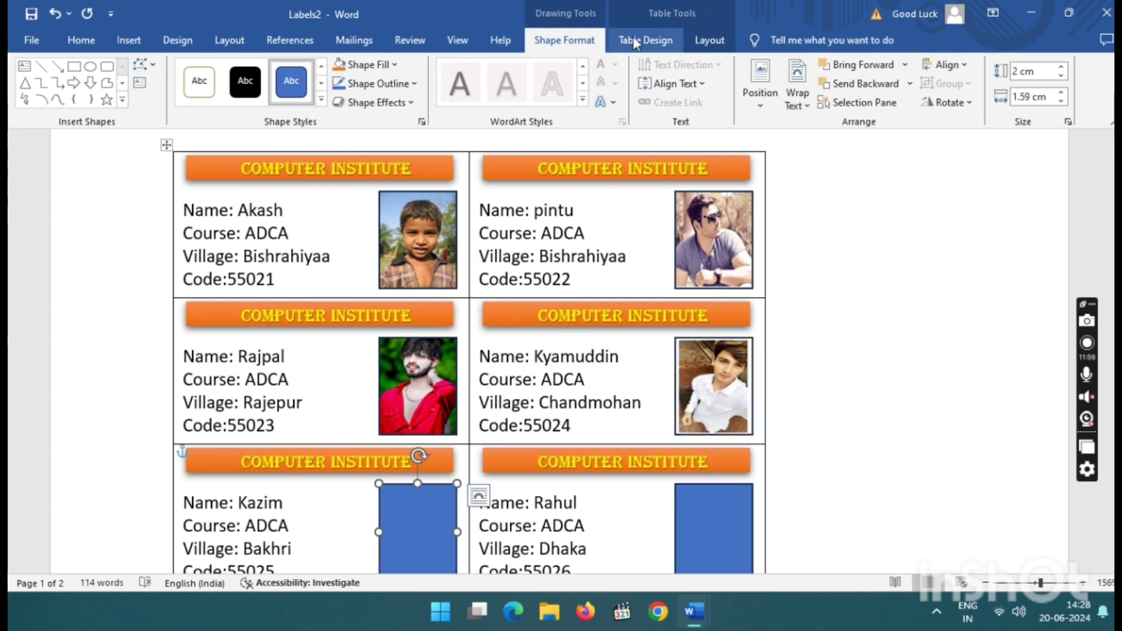
pyautogui.click(395, 67)
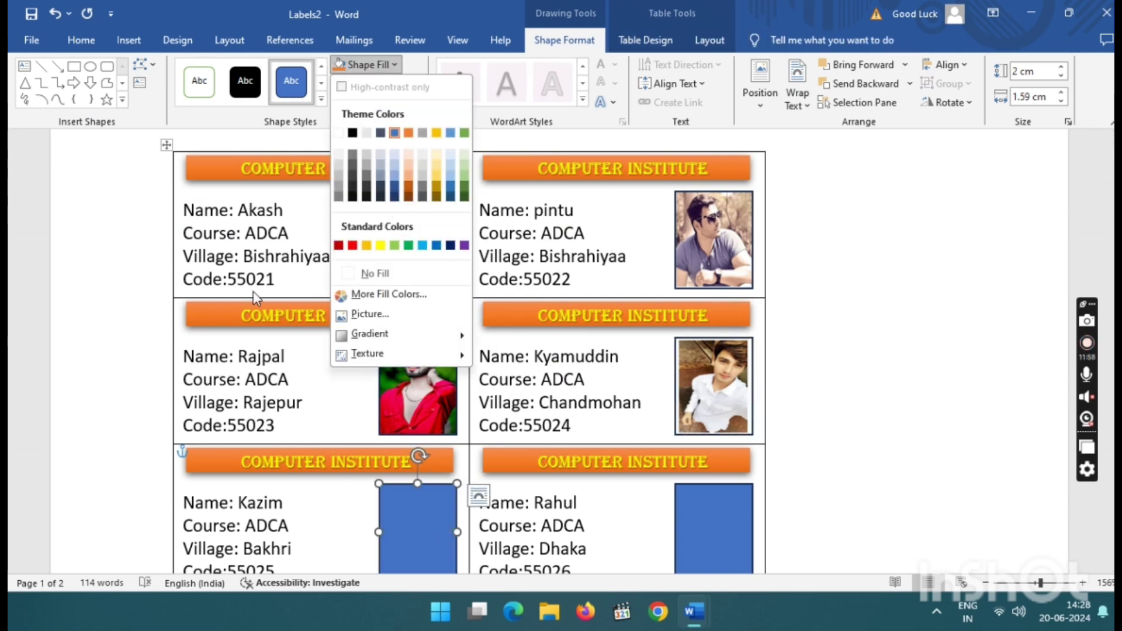
pyautogui.click(382, 323)
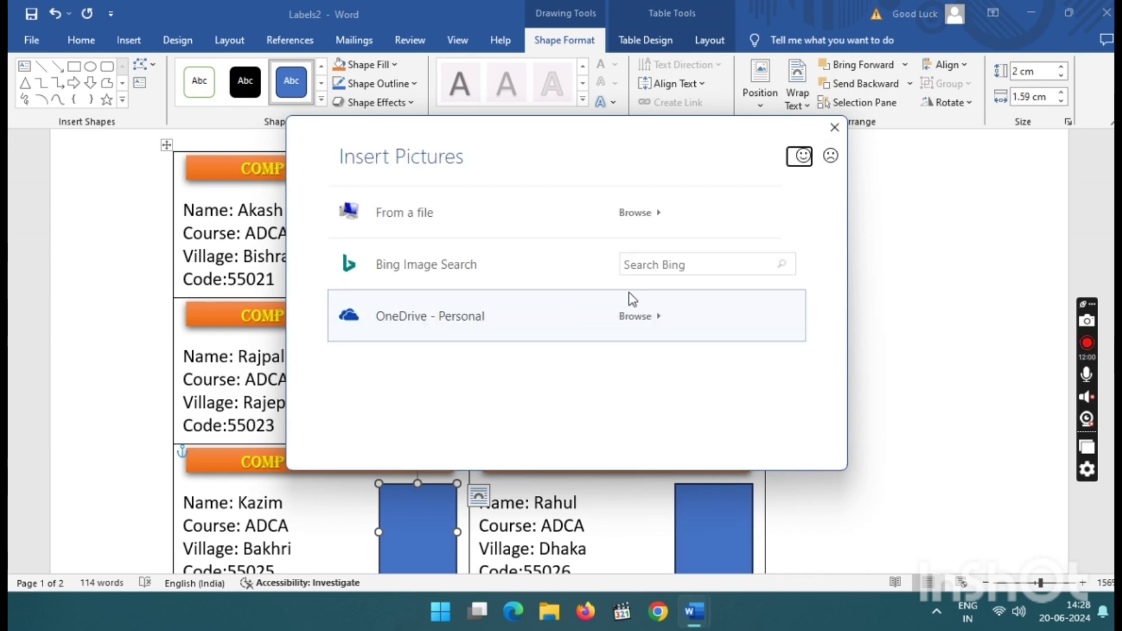
pyautogui.click(644, 219)
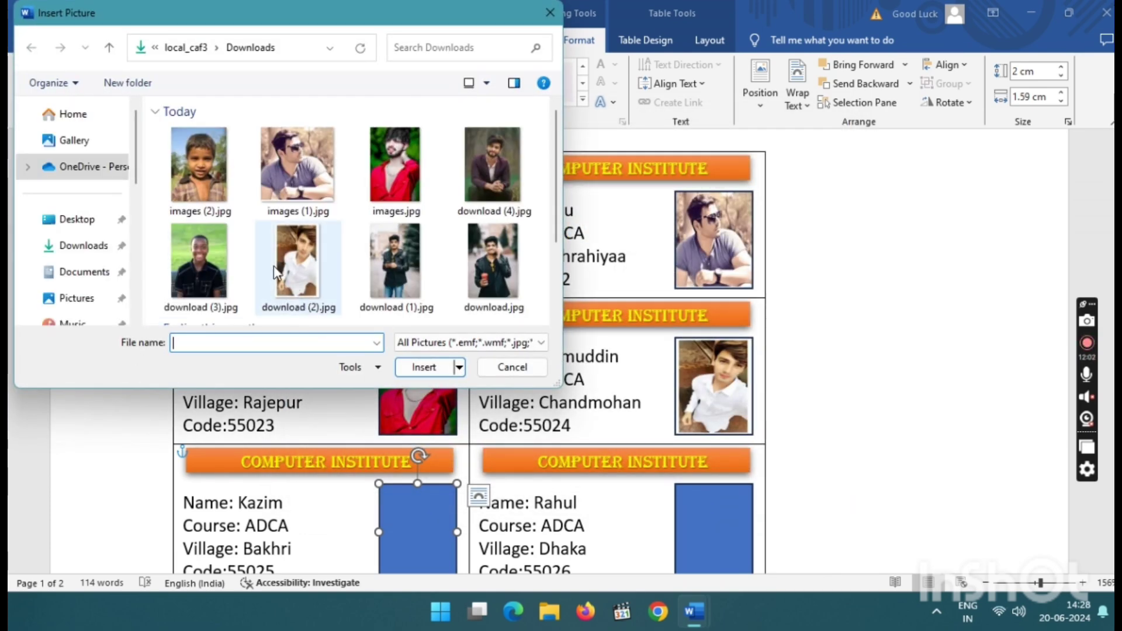
pyautogui.click(395, 264)
pyautogui.click(424, 367)
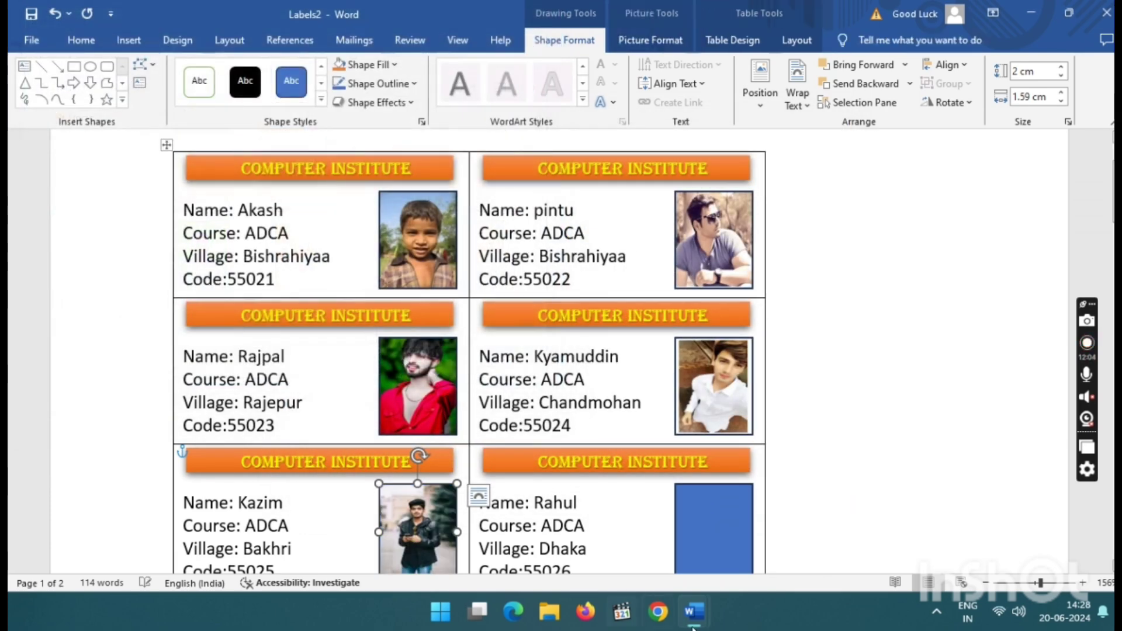
# Fill the sixth card's photo box with the picture file download (3).jpg from the Downloads folder.
pyautogui.click(713, 530)
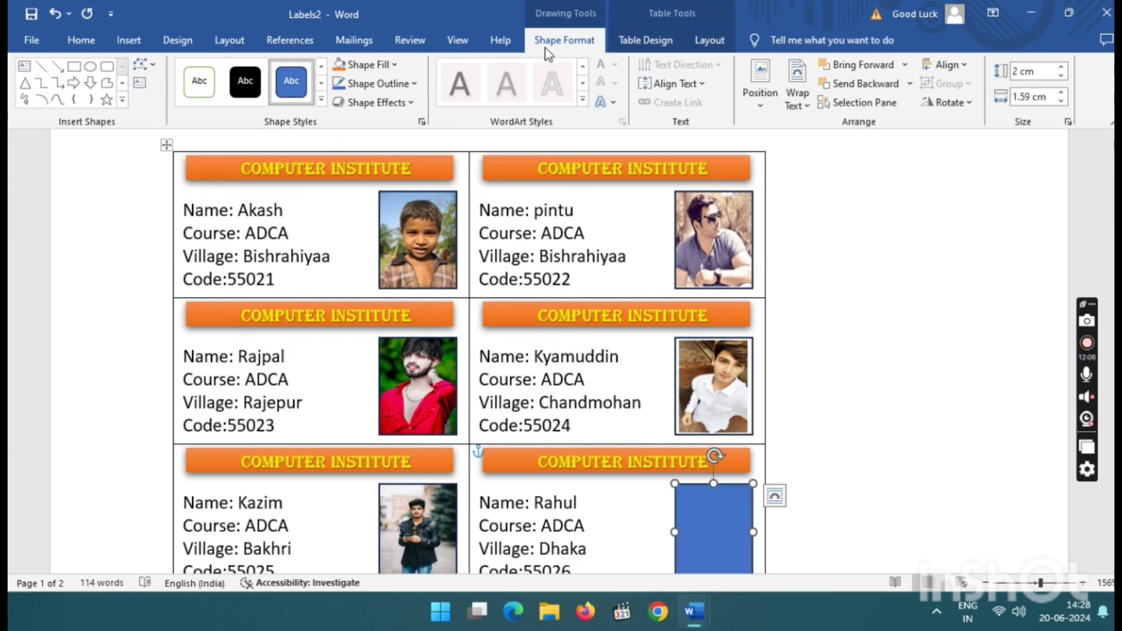
pyautogui.click(374, 80)
pyautogui.click(373, 65)
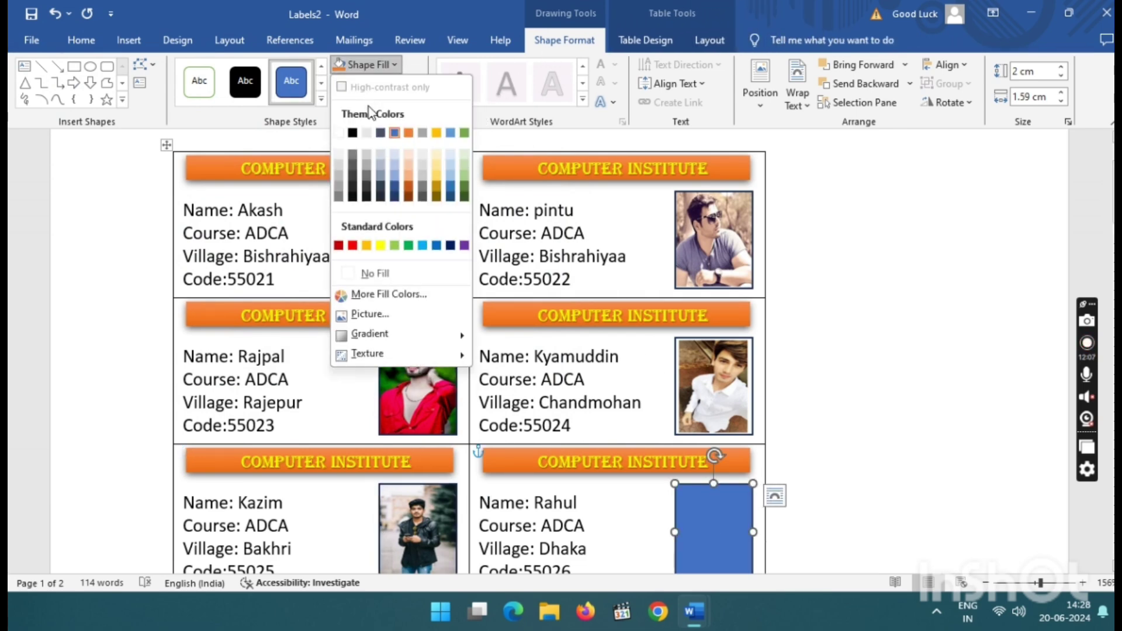
pyautogui.click(375, 314)
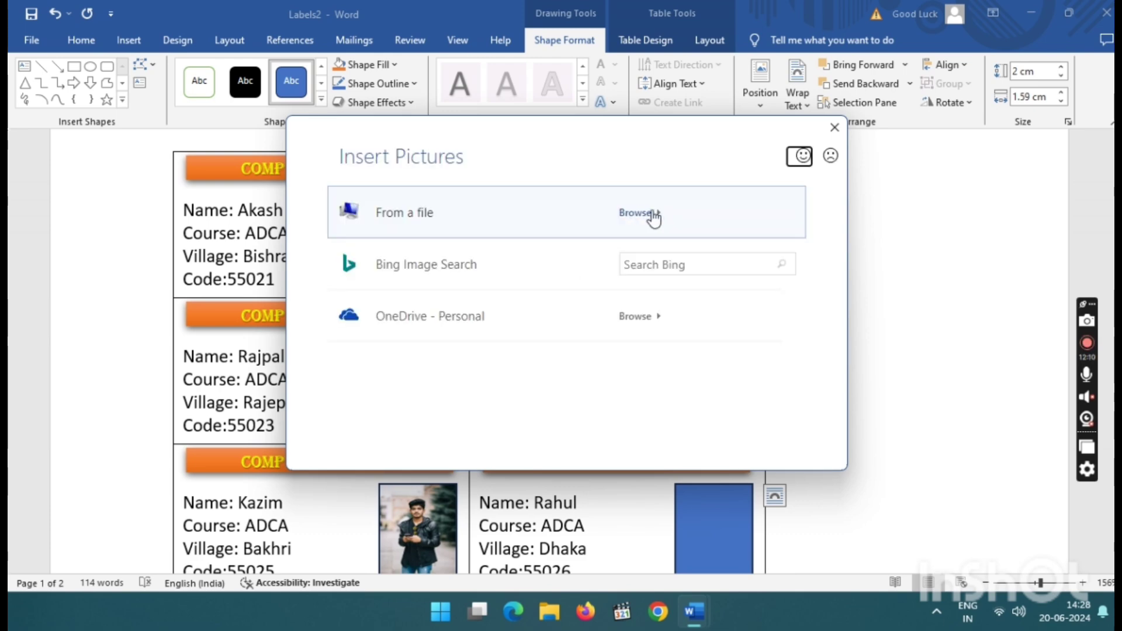
pyautogui.click(657, 217)
pyautogui.scroll(-3, 330, 237)
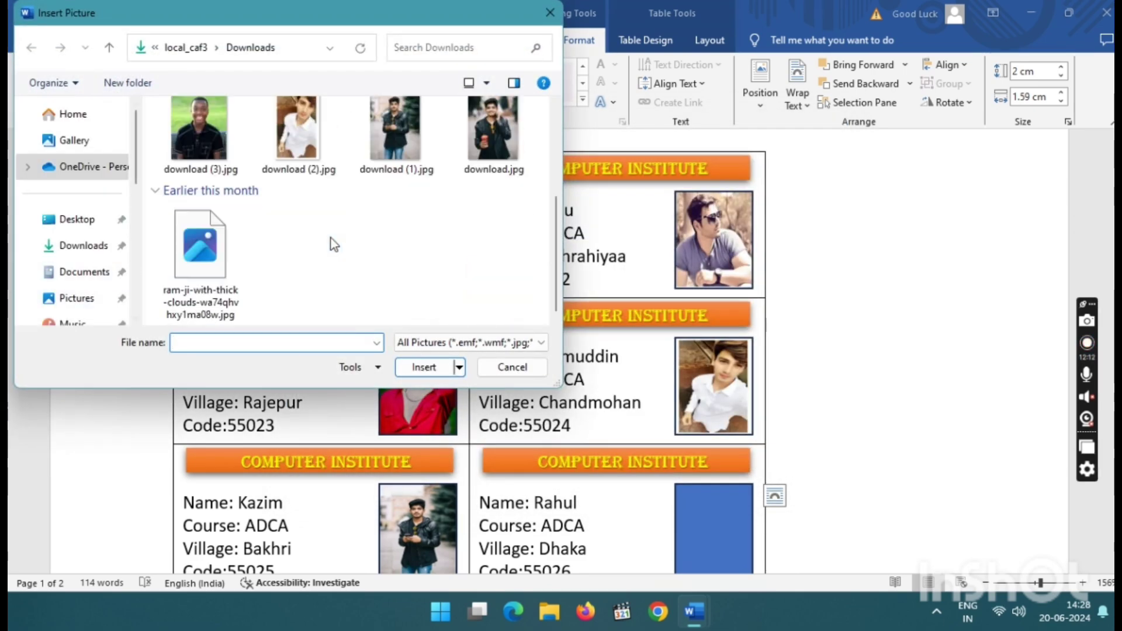
pyautogui.scroll(3, 447, 237)
pyautogui.click(199, 263)
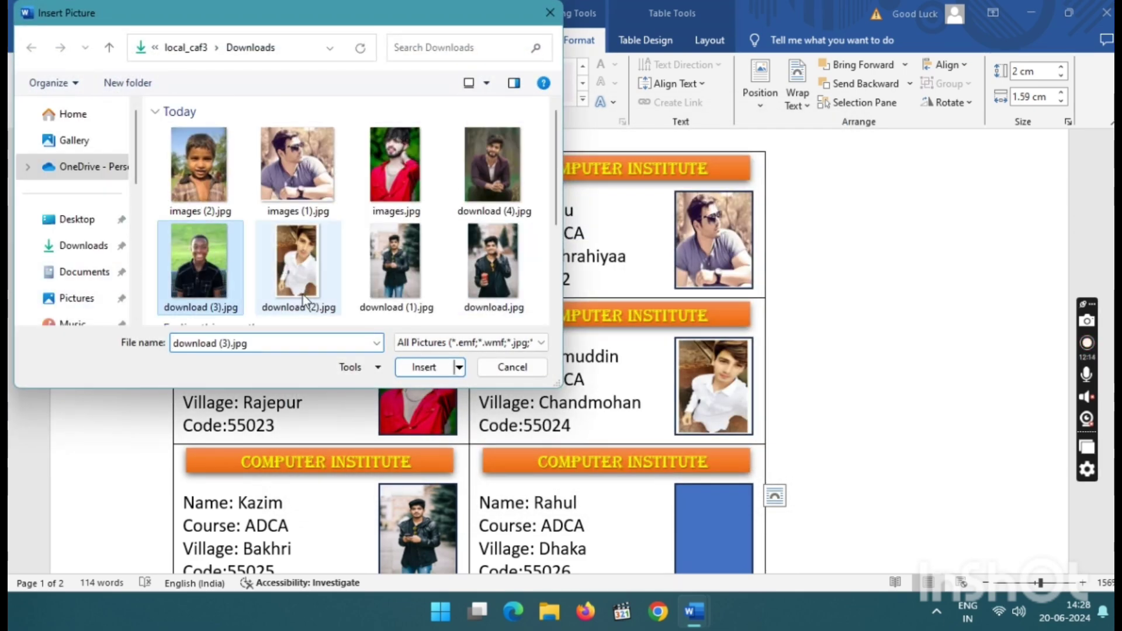
pyautogui.click(430, 367)
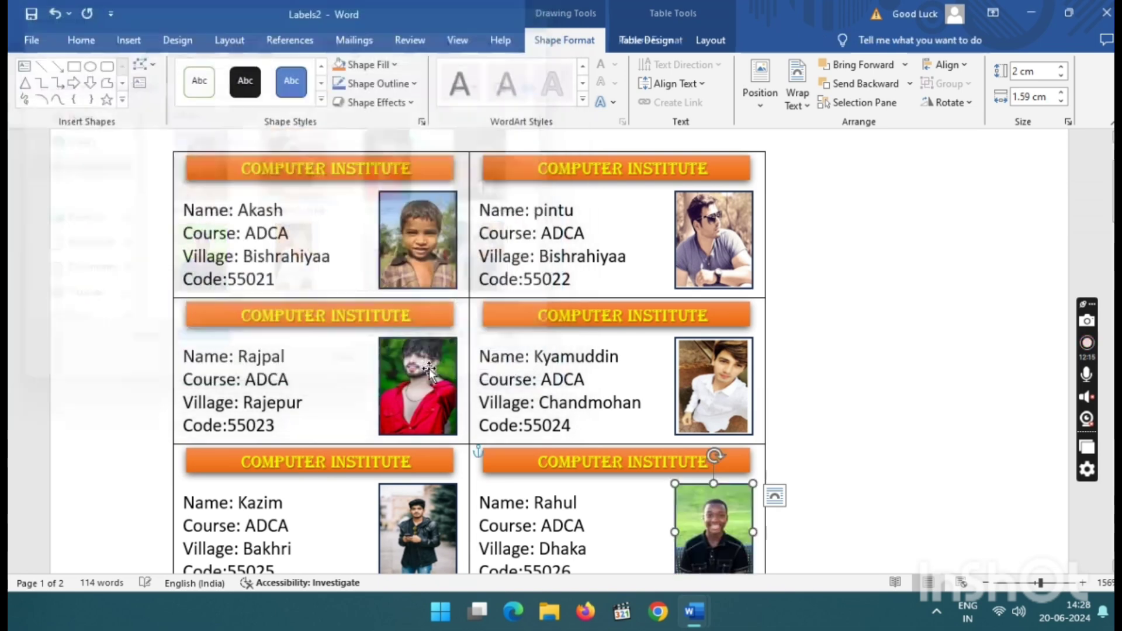
pyautogui.click(981, 384)
pyautogui.scroll(-1, 958, 341)
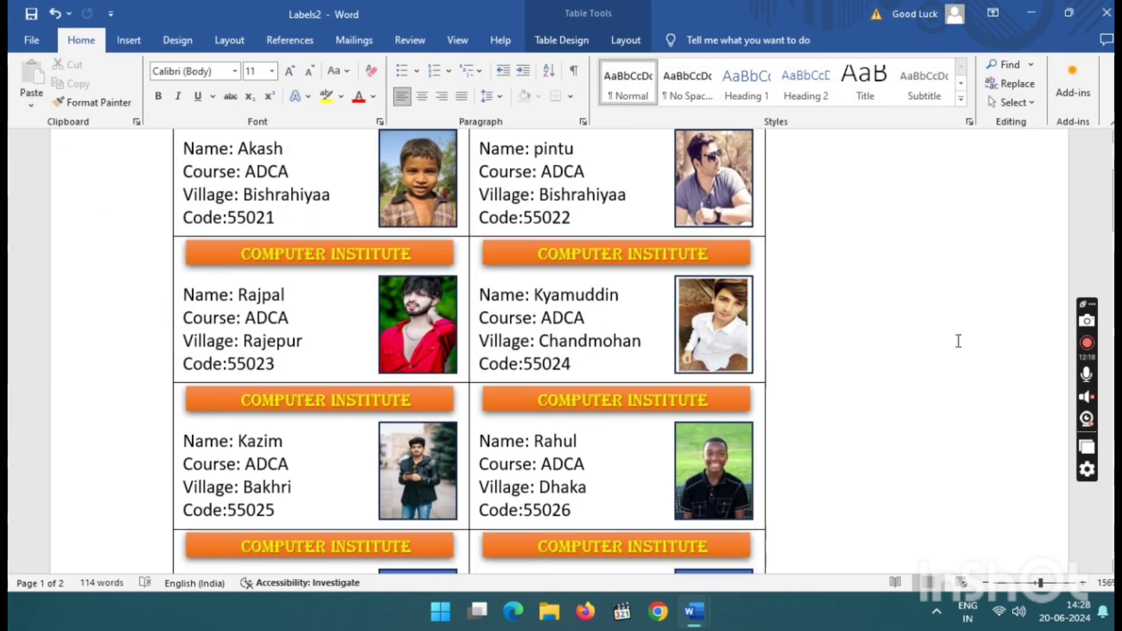
pyautogui.scroll(1, 958, 341)
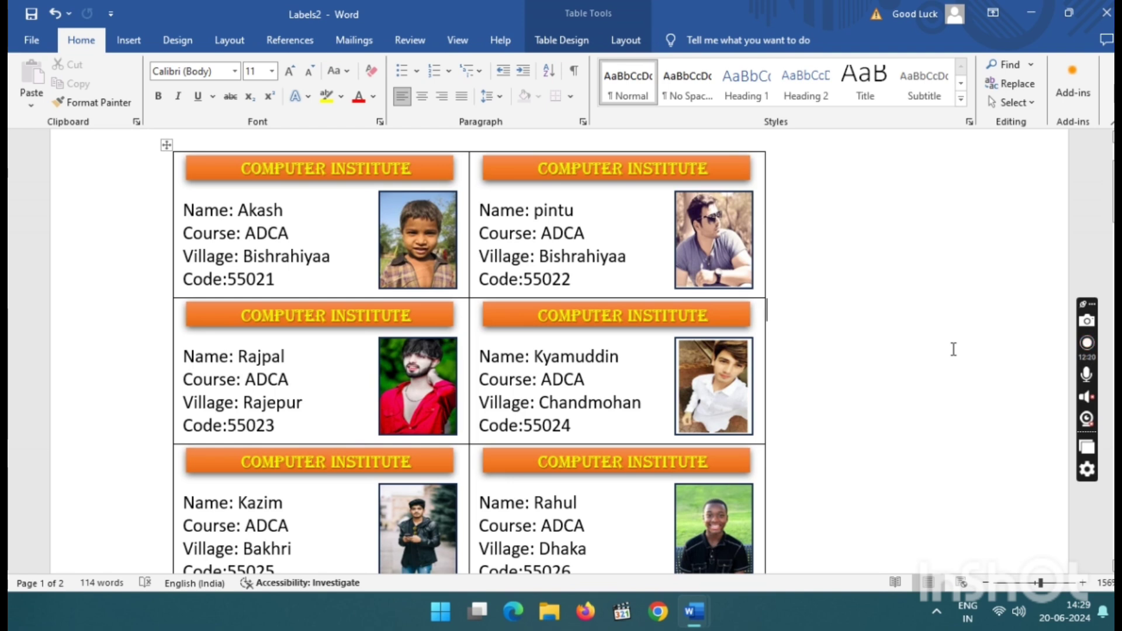